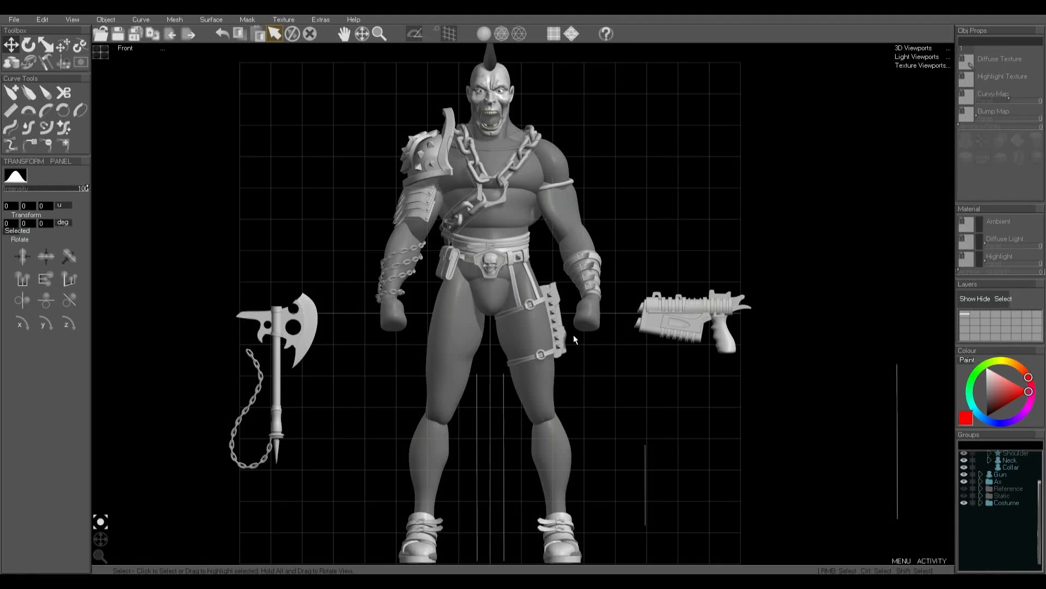
Step: Hide the Costume, Ax and Gun groups so only the plain body is visible
{"action": "mouse_move", "coordinate": [104, 542]}
{"action": "left_mouse_down"}
{"action": "mouse_move", "coordinate": [62, 538]}
{"action": "mouse_move", "coordinate": [102, 535]}
{"action": "left_mouse_up"}
{"action": "left_click", "coordinate": [964, 502]}
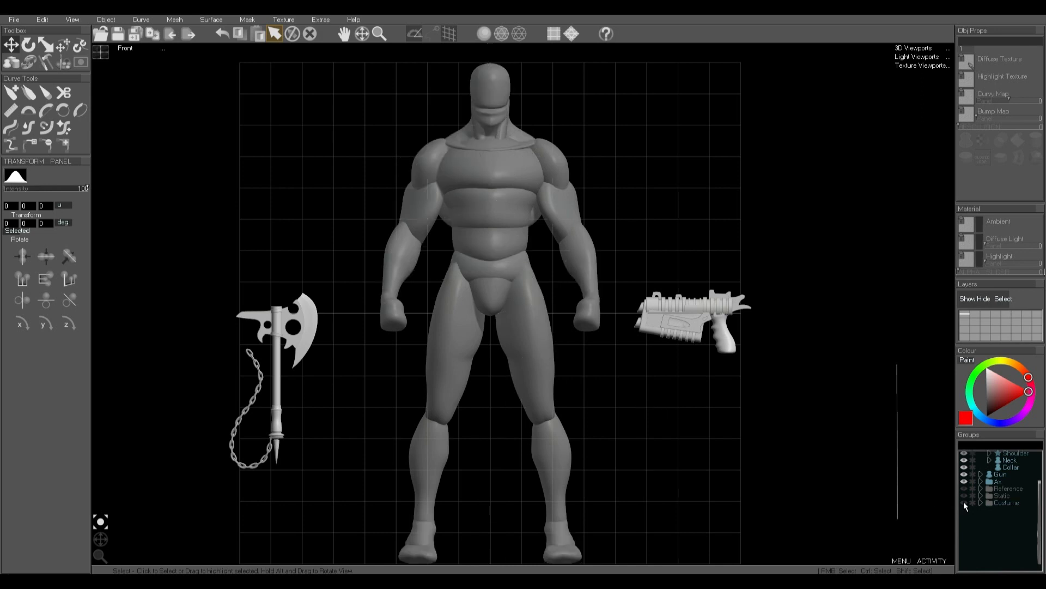
{"action": "left_click", "coordinate": [963, 481]}
{"action": "left_click", "coordinate": [964, 474]}
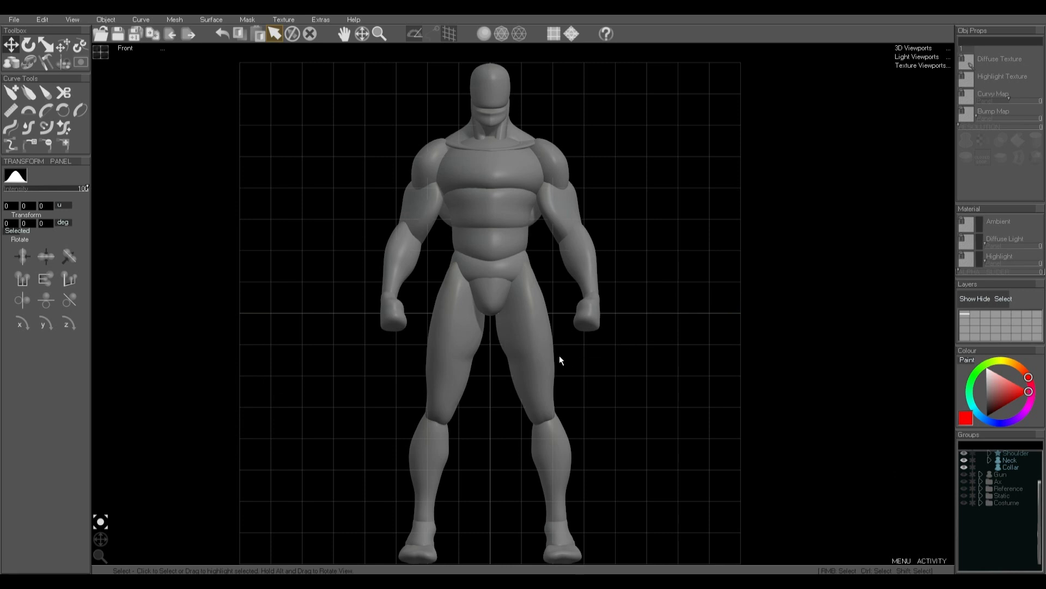
Step: Examine how the body is built by selecting the leg, tummy, trunk, chest and shoulder objects in turn
{"action": "left_click", "coordinate": [524, 324]}
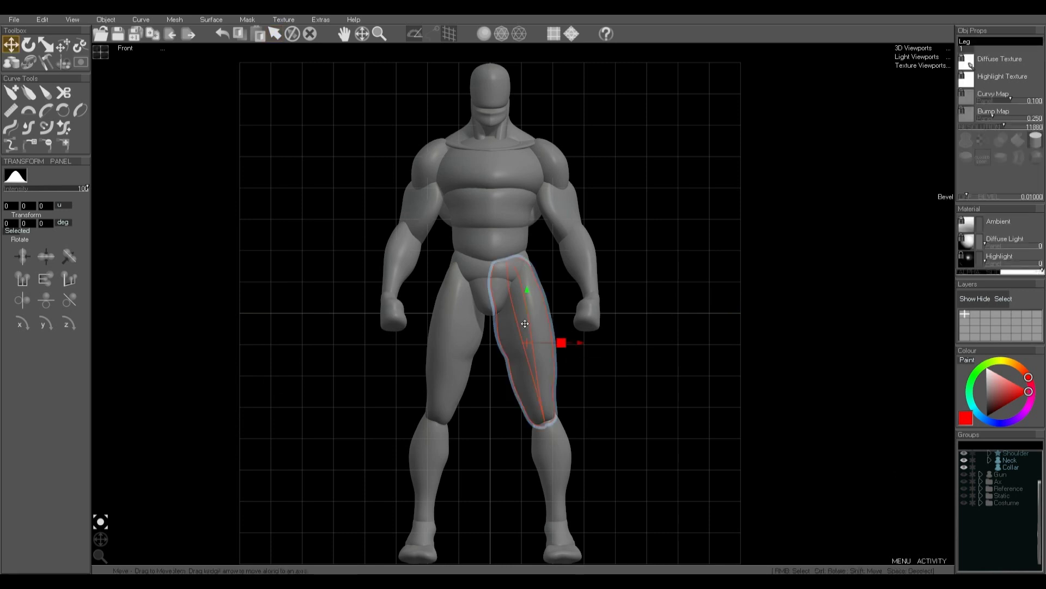
{"action": "left_click", "coordinate": [472, 240]}
{"action": "left_click", "coordinate": [463, 202]}
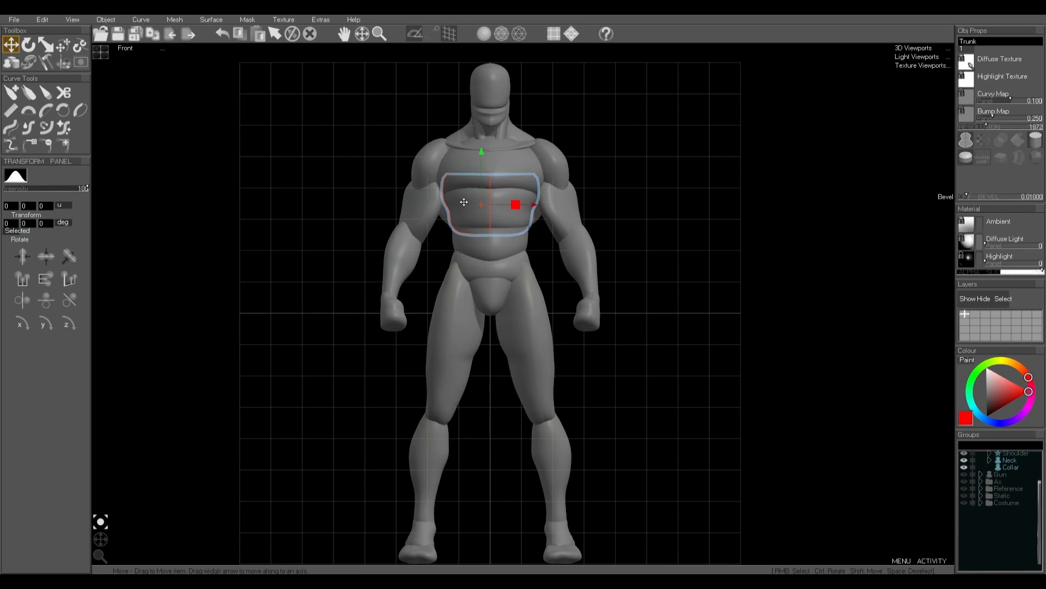
{"action": "left_click", "coordinate": [454, 158]}
{"action": "left_click", "coordinate": [420, 167]}
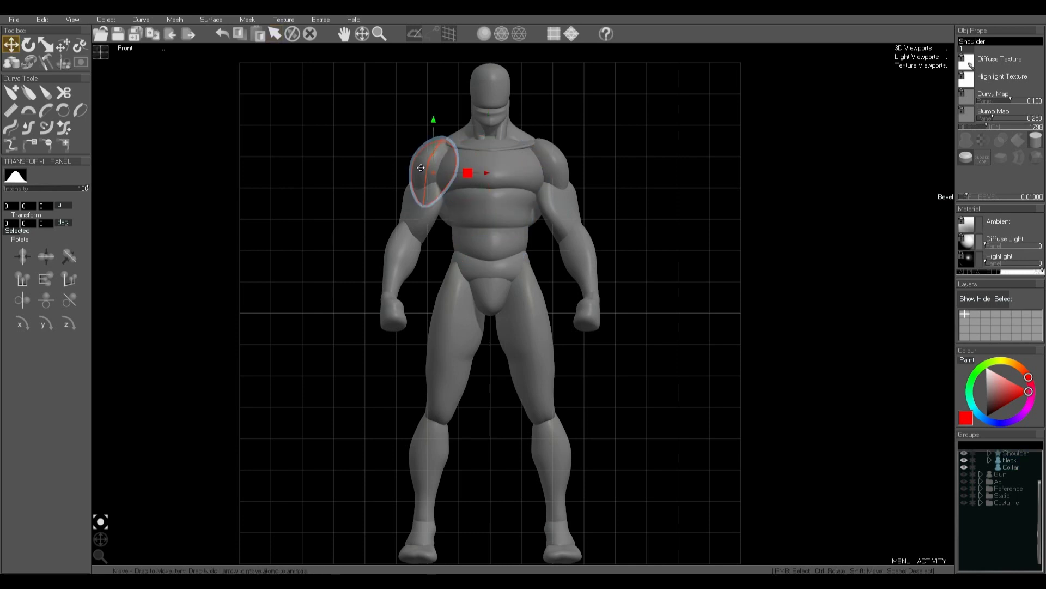
{"action": "left_click", "coordinate": [494, 213]}
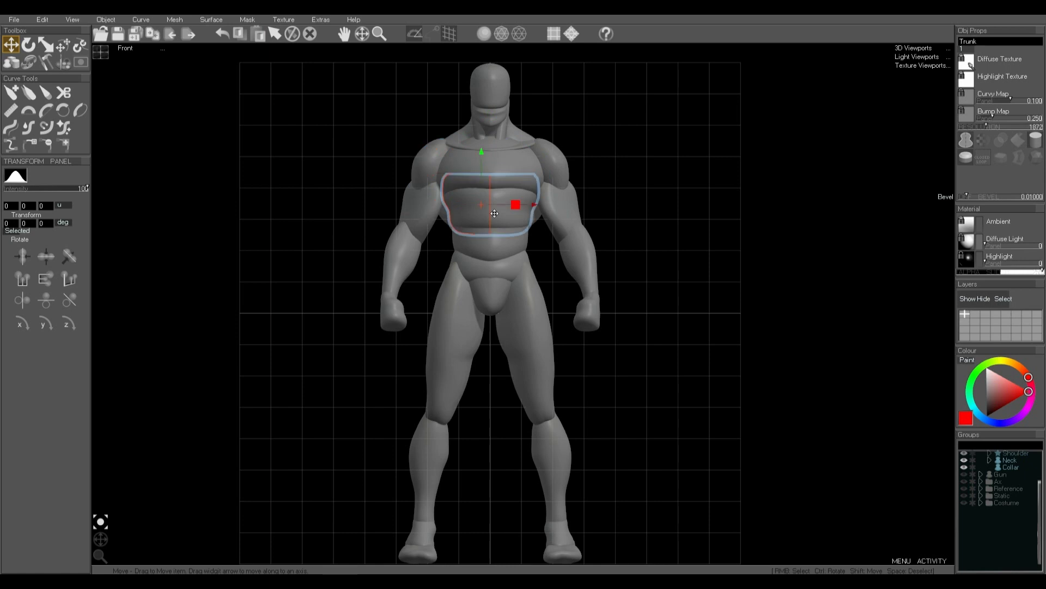
Step: Move the trunk with its attached tummy to layer 2 and show that layer without layer 1
{"action": "left_click_drag", "start_coordinate": [553, 286], "coordinate": [525, 310], "text": "shift"}
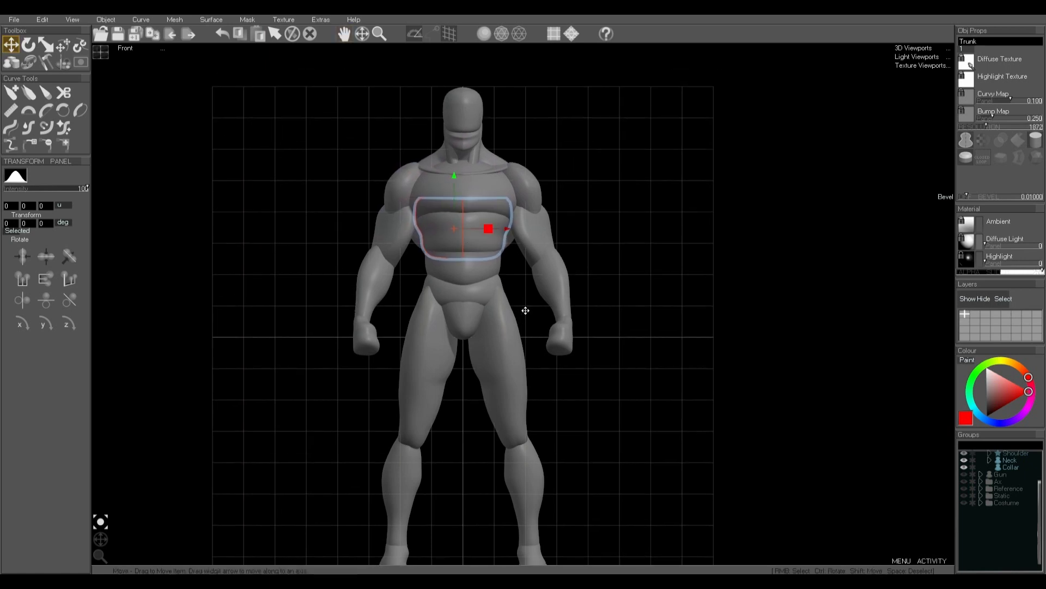
{"action": "left_click", "coordinate": [976, 313]}
{"action": "left_click", "coordinate": [976, 314]}
{"action": "left_click", "coordinate": [967, 313]}
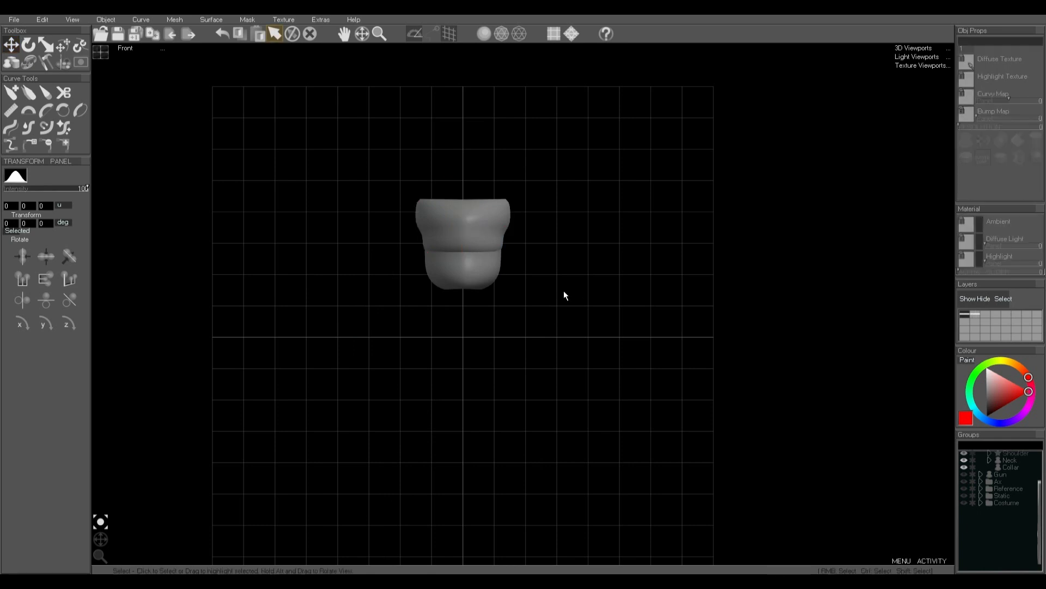
Step: Take the tummy out of the displayed objects and select the remaining trunk
{"action": "right_click", "coordinate": [475, 271]}
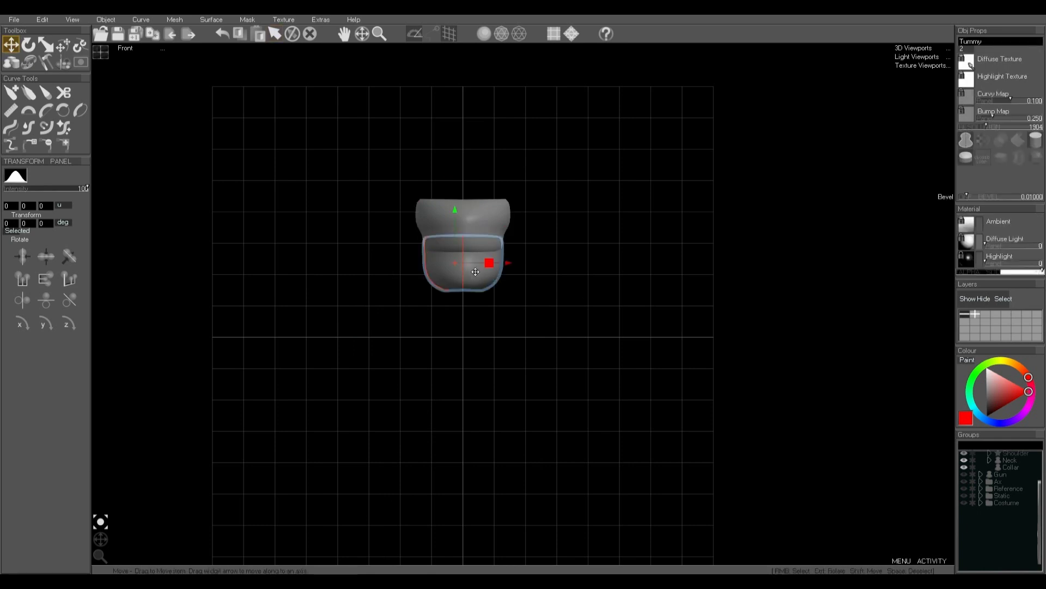
{"action": "key", "text": "space"}
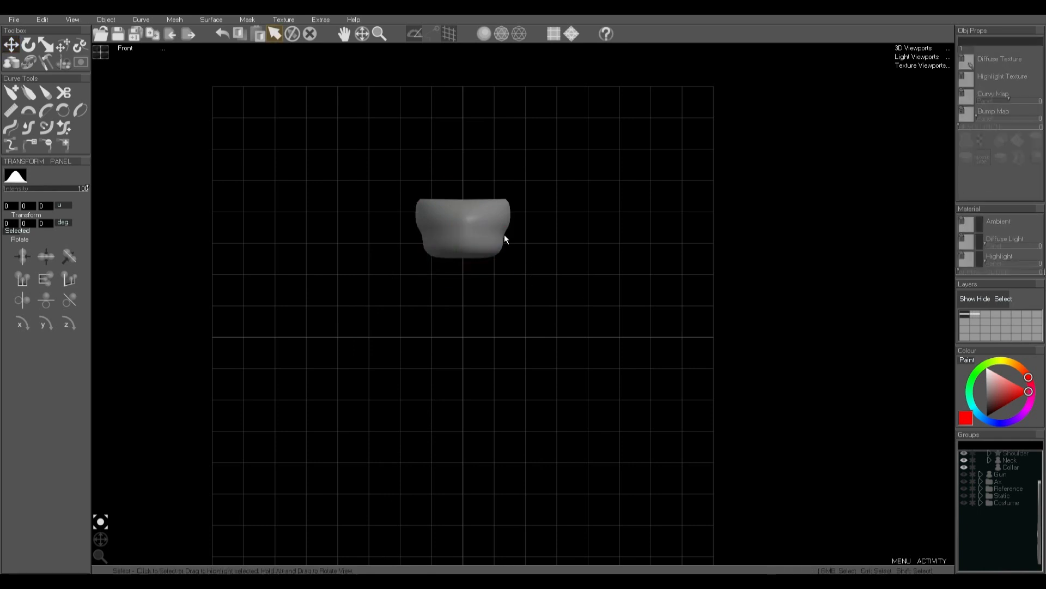
{"action": "scroll", "coordinate": [469, 224], "scroll_direction": "up", "scroll_amount": 4}
{"action": "right_click", "coordinate": [469, 223]}
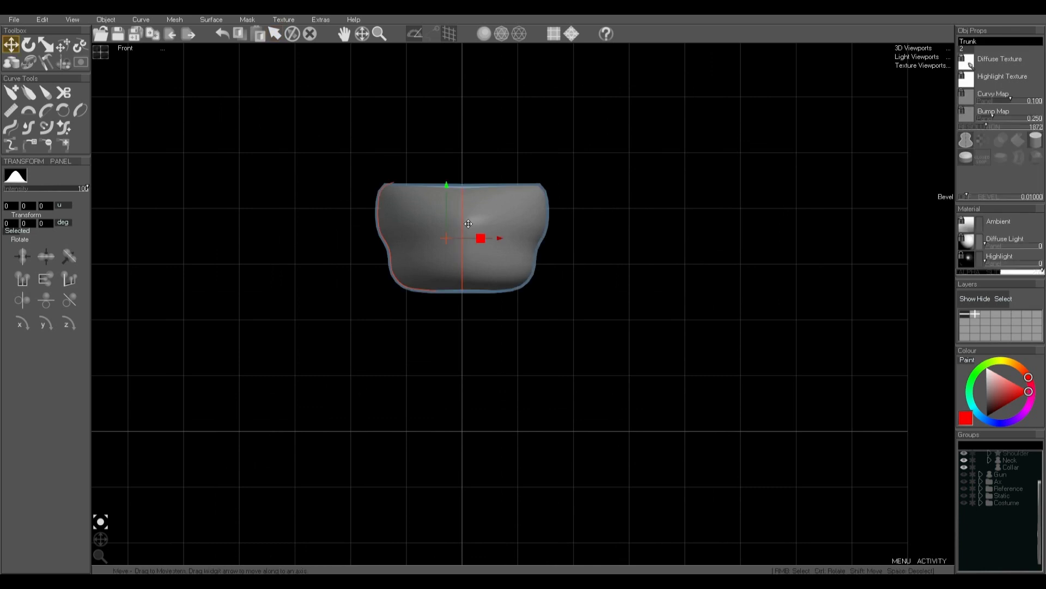
Step: Switch to the four-viewport layout and frame the trunk's profile curves in the Front and Left viewports
{"action": "left_click_drag", "start_coordinate": [101, 539], "coordinate": [72, 546]}
{"action": "left_click", "coordinate": [101, 522]}
{"action": "scroll", "coordinate": [459, 236], "scroll_direction": "up", "scroll_amount": 4}
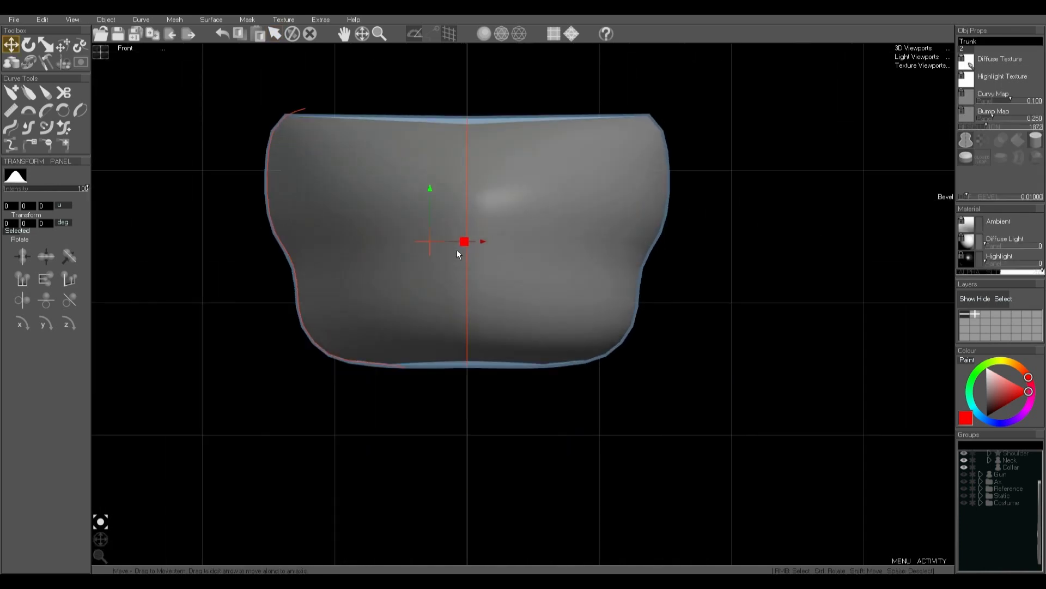
{"action": "middle_click_drag", "start_coordinate": [457, 250], "coordinate": [465, 336]}
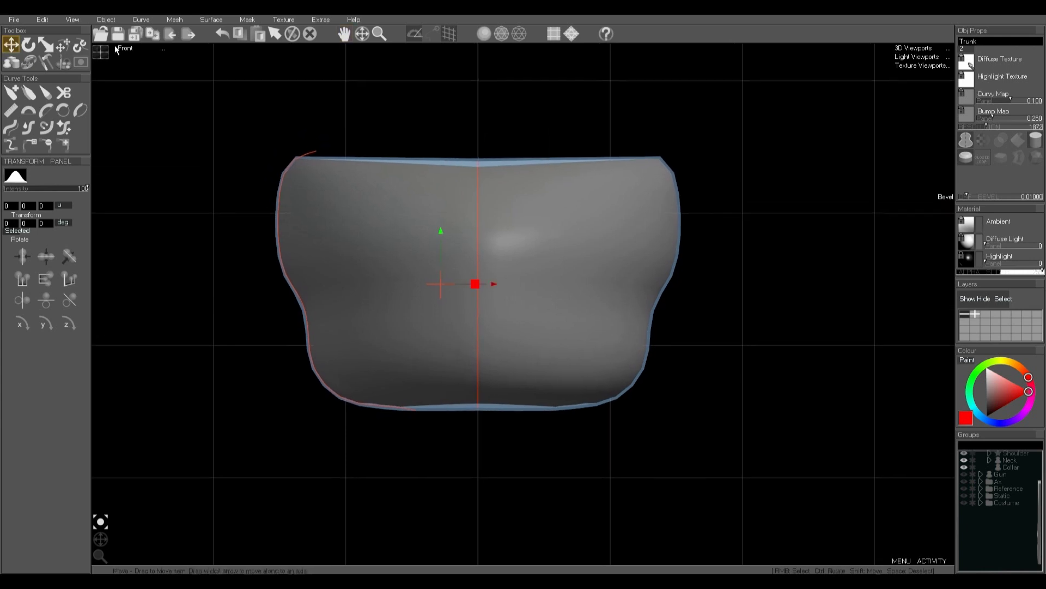
{"action": "left_click", "coordinate": [103, 54]}
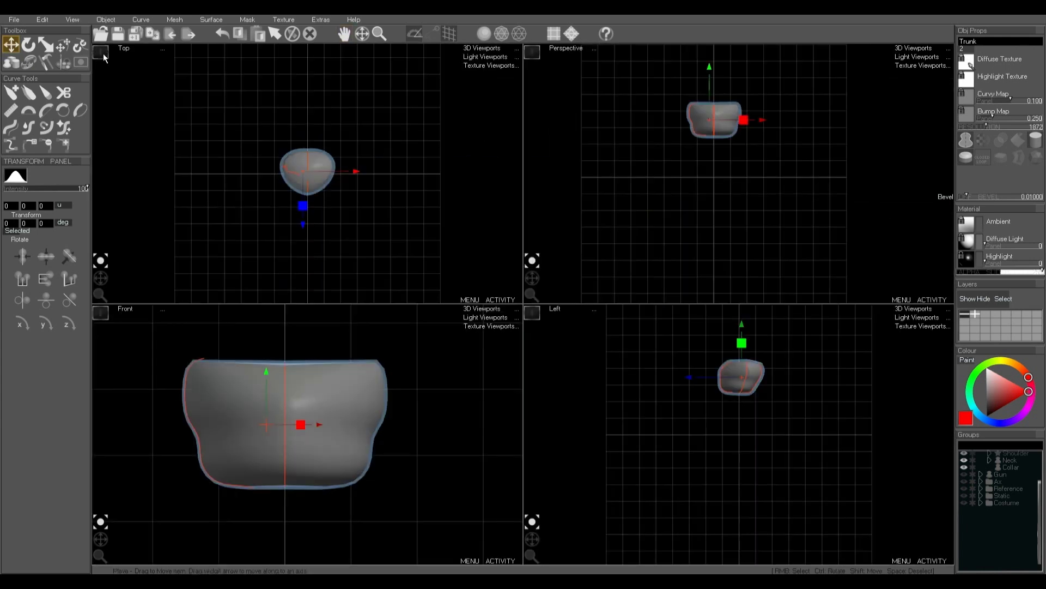
{"action": "scroll", "coordinate": [739, 428], "scroll_direction": "up", "scroll_amount": 5}
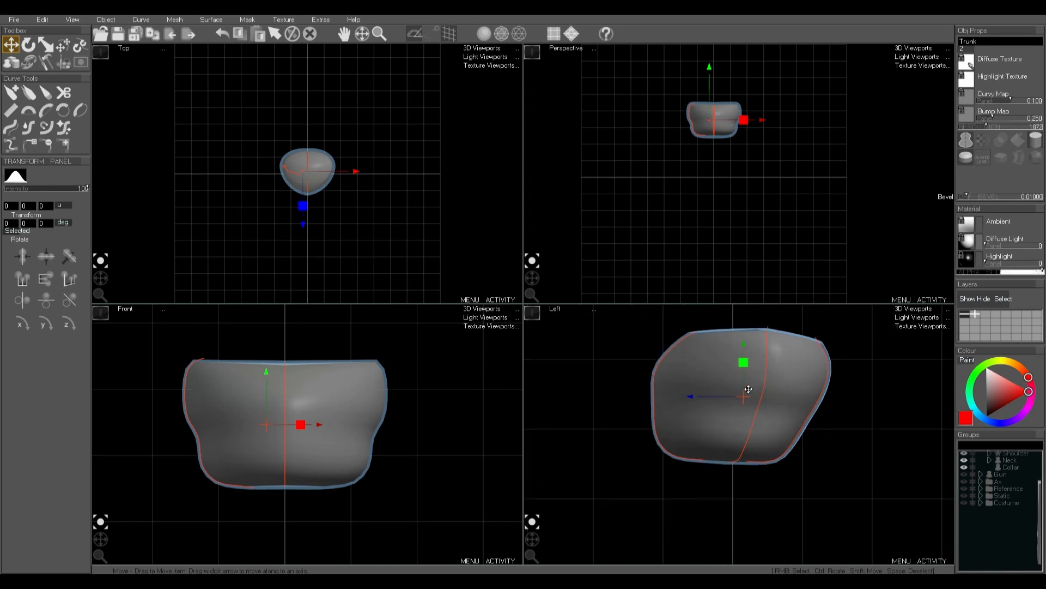
{"action": "middle_click_drag", "start_coordinate": [739, 429], "coordinate": [739, 434]}
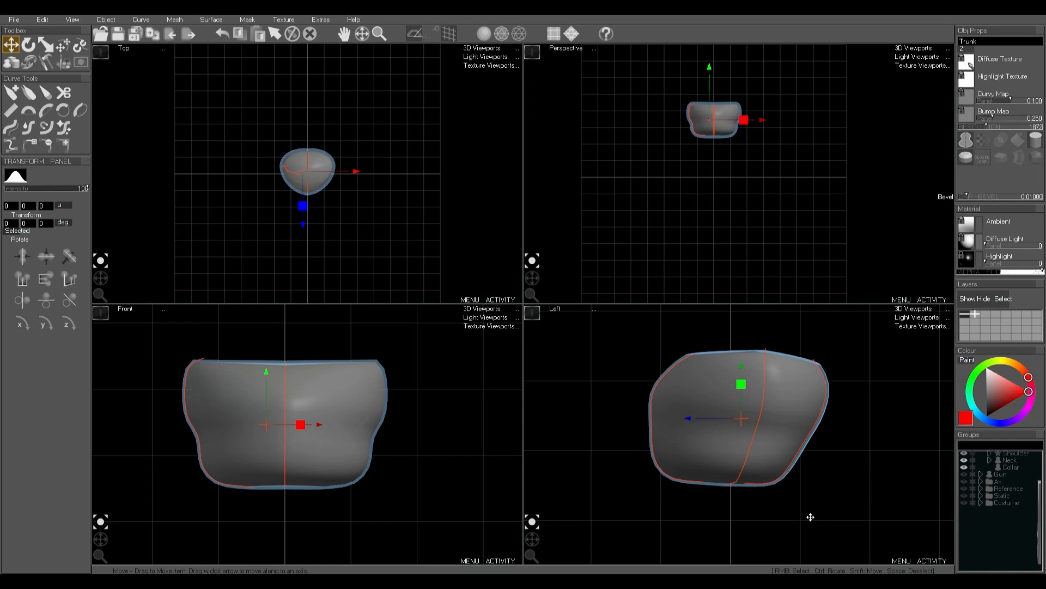
Step: Hide the trunk to leave the viewports empty for a new object
{"action": "key", "text": "h"}
{"action": "right_click", "coordinate": [670, 499]}
{"action": "right_click", "coordinate": [668, 498]}
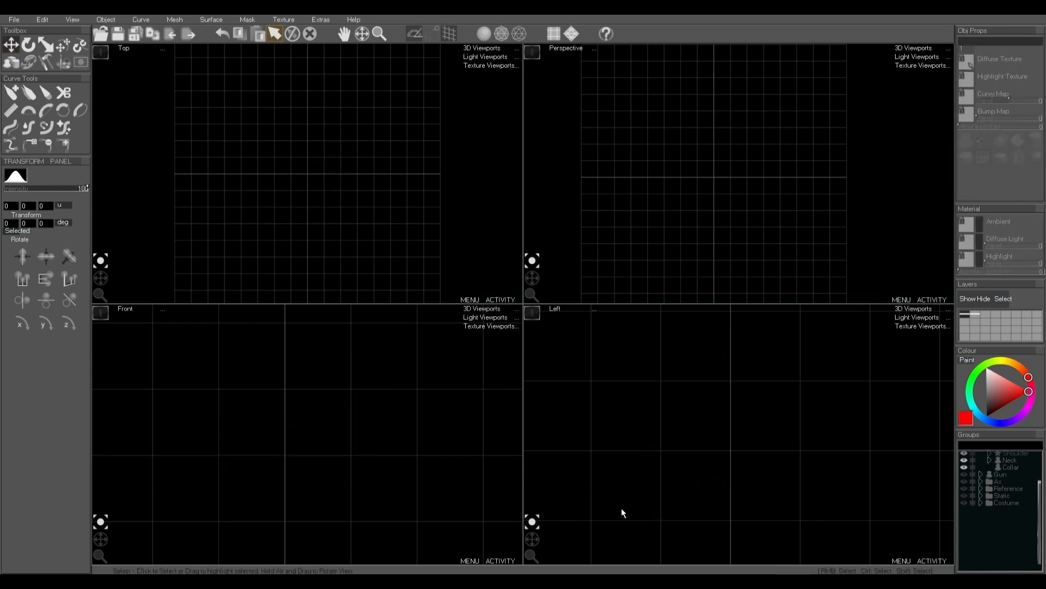
Step: Create a lathe object by drawing the trunk's front profile in the Left viewport, and put it on layer 3
{"action": "left_click", "coordinate": [11, 61]}
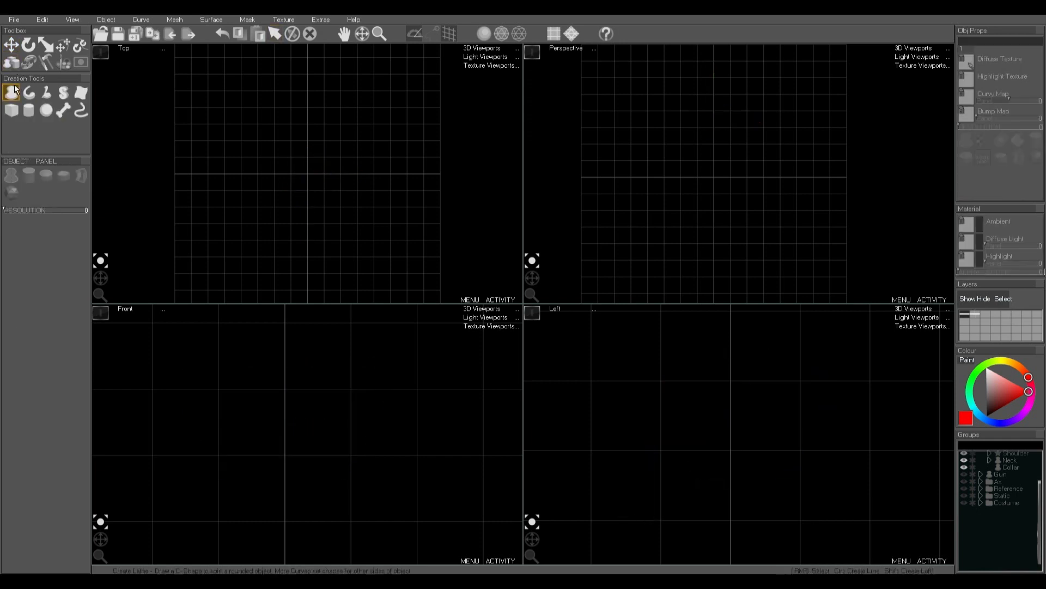
{"action": "left_click", "coordinate": [14, 91]}
{"action": "mouse_move", "coordinate": [679, 366]}
{"action": "left_mouse_down"}
{"action": "mouse_move", "coordinate": [654, 383]}
{"action": "mouse_move", "coordinate": [641, 430]}
{"action": "mouse_move", "coordinate": [646, 483]}
{"action": "mouse_move", "coordinate": [668, 511]}
{"action": "mouse_move", "coordinate": [705, 516]}
{"action": "left_mouse_up"}
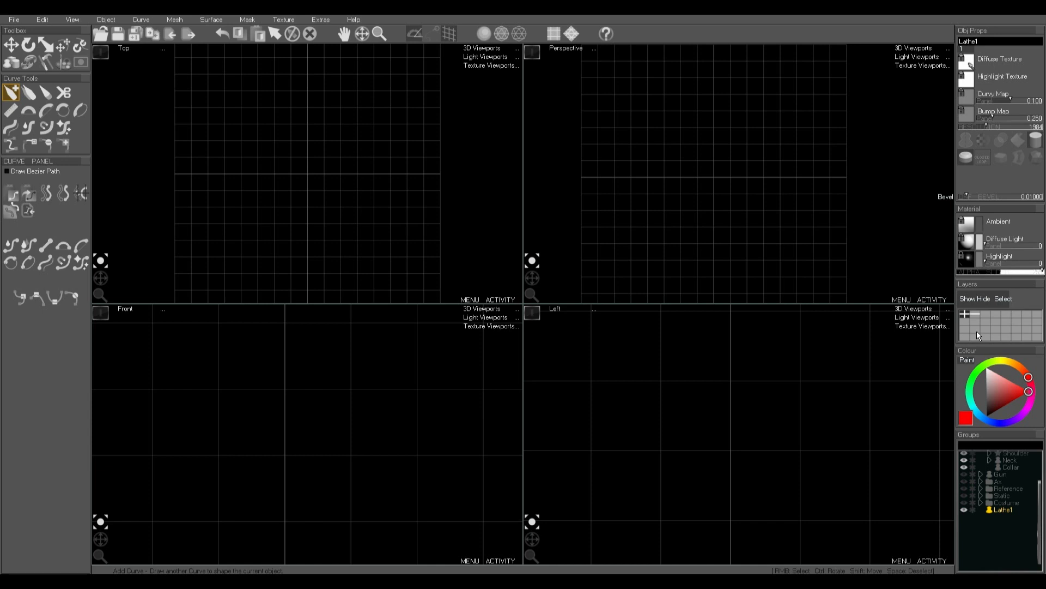
{"action": "left_click", "coordinate": [987, 314]}
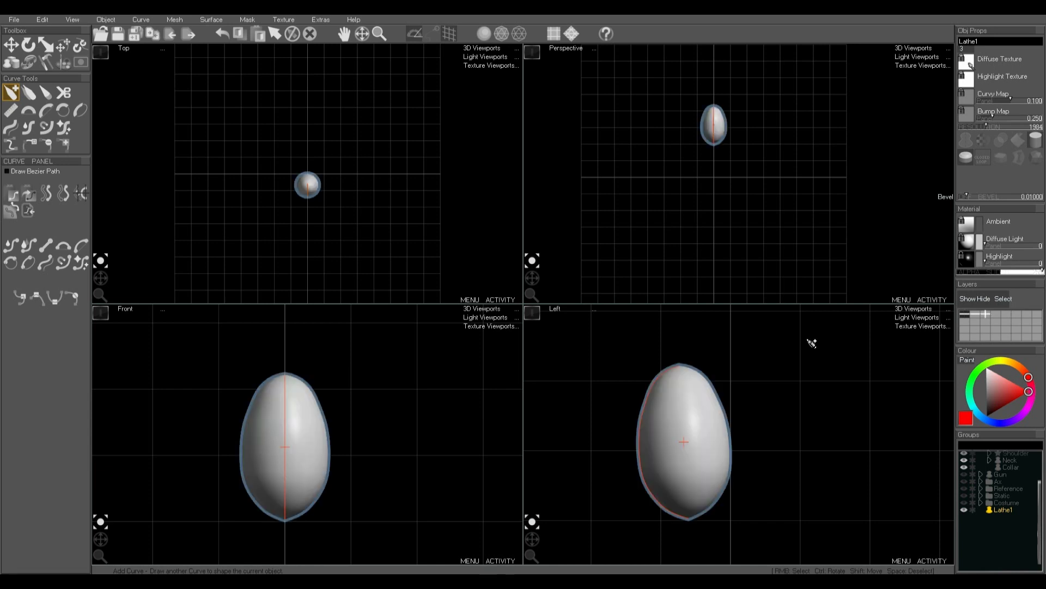
Step: Add a back curve in the Left viewport and a waisted side curve in the Front viewport, mirrored with Lathe Symmetry
{"action": "mouse_move", "coordinate": [798, 370]}
{"action": "left_mouse_down"}
{"action": "mouse_move", "coordinate": [818, 391]}
{"action": "mouse_move", "coordinate": [821, 437]}
{"action": "mouse_move", "coordinate": [796, 510]}
{"action": "left_mouse_up"}
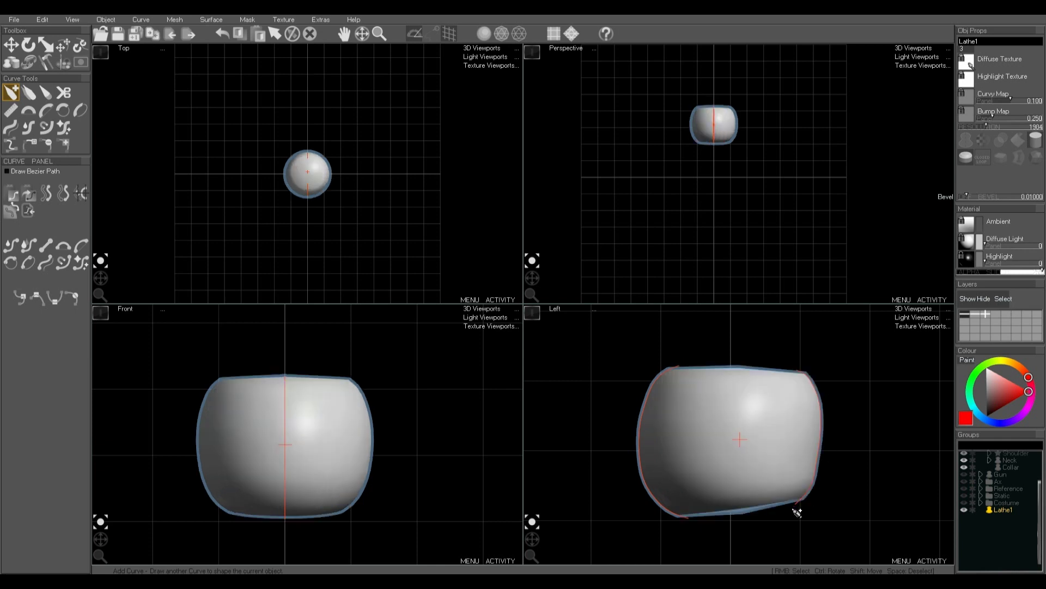
{"action": "mouse_move", "coordinate": [375, 377]}
{"action": "left_mouse_down"}
{"action": "mouse_move", "coordinate": [402, 423]}
{"action": "mouse_move", "coordinate": [367, 499]}
{"action": "mouse_move", "coordinate": [341, 517]}
{"action": "left_mouse_up"}
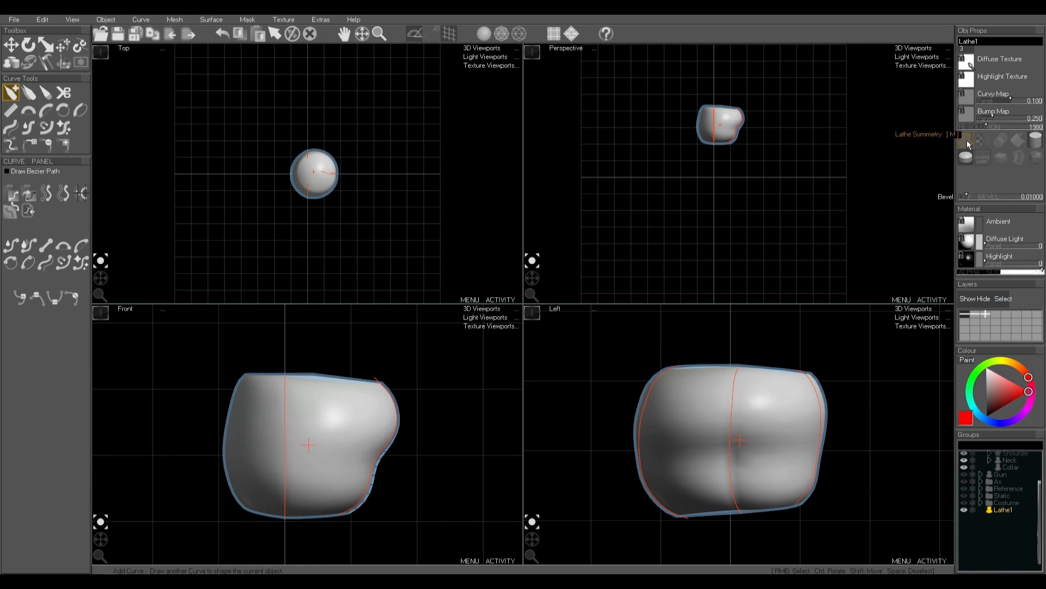
{"action": "left_click", "coordinate": [966, 139]}
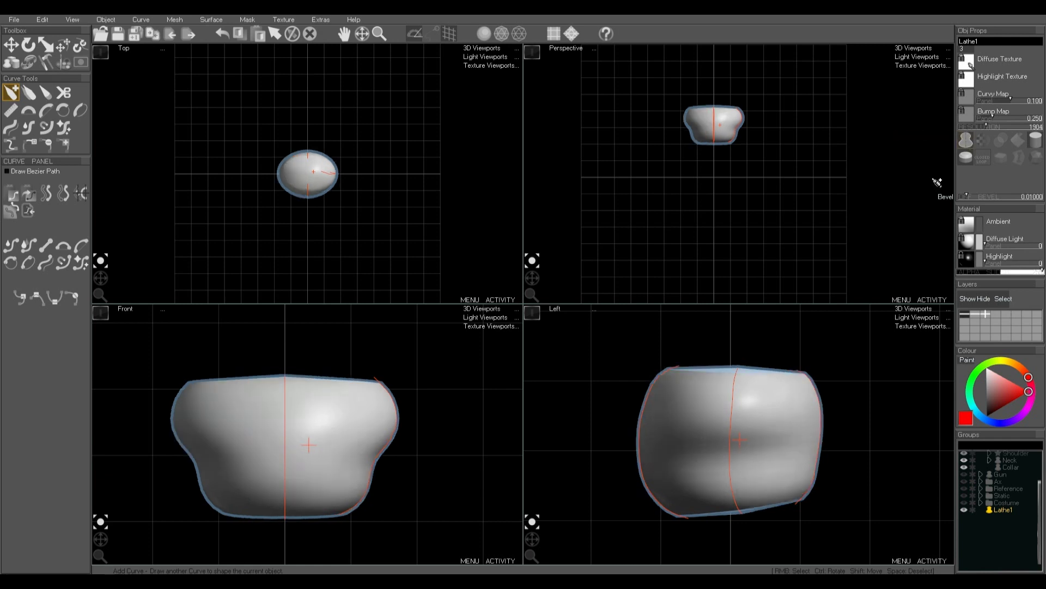
Step: Select the new lathe's side curve and raise the object's resolution to 4576
{"action": "right_click", "coordinate": [646, 401]}
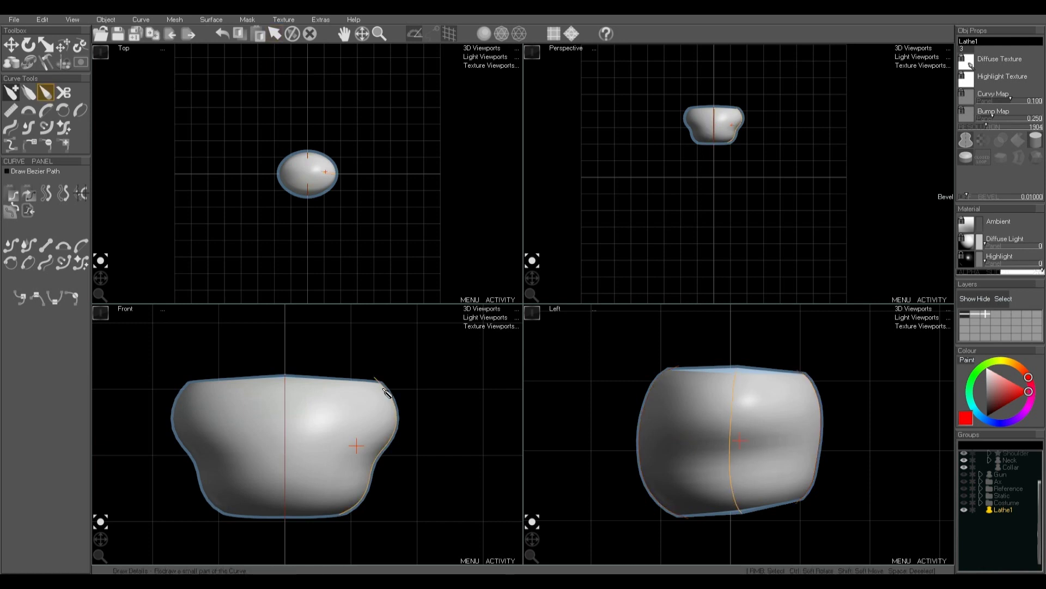
{"action": "left_click_drag", "start_coordinate": [986, 127], "coordinate": [993, 128]}
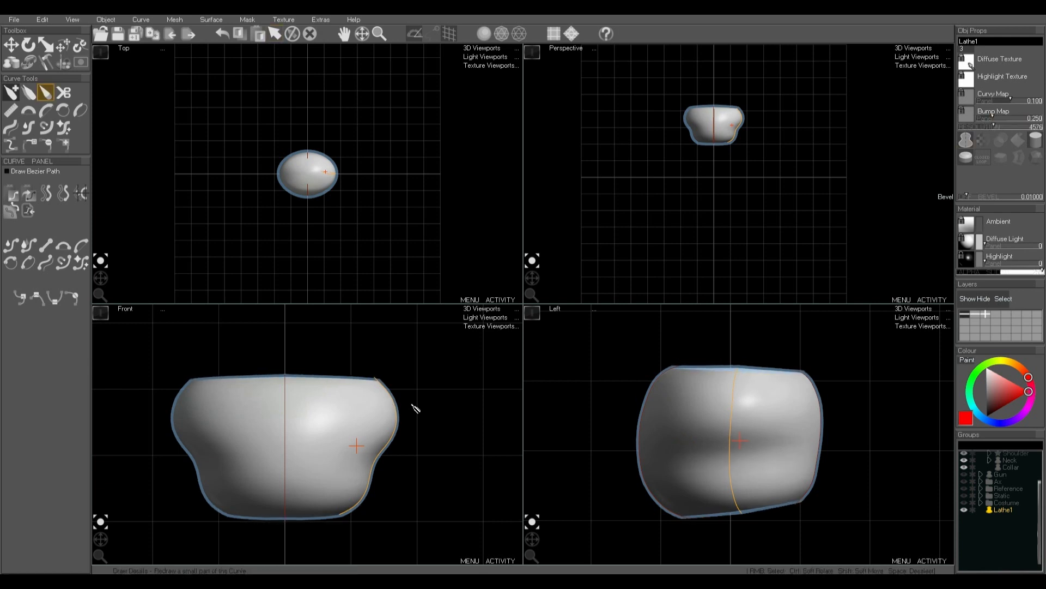
{"action": "key", "text": "space"}
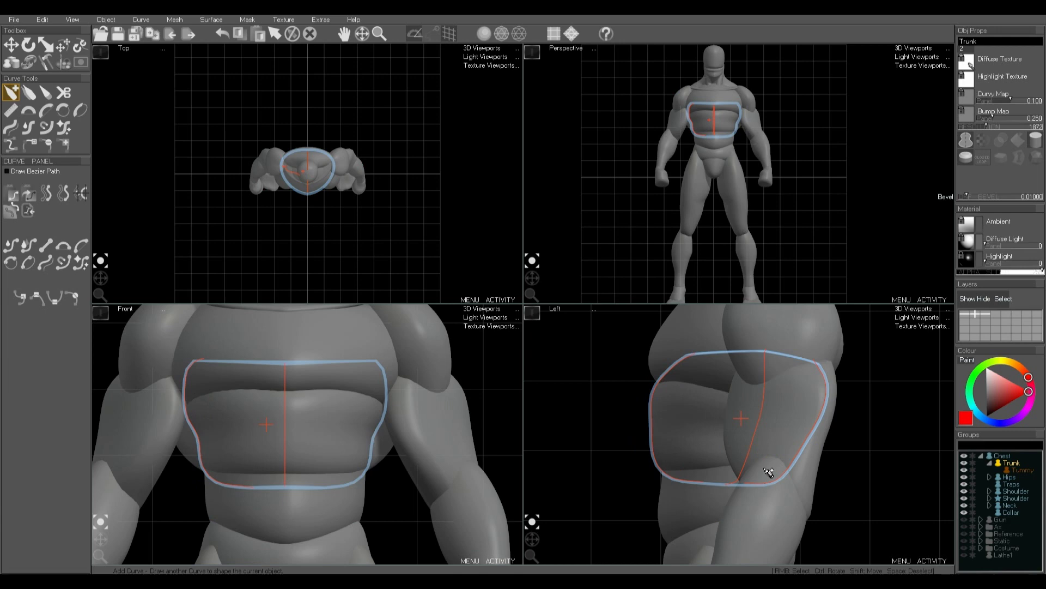
Step: Examine the thigh's shape curves in the Front viewport, then select the calf below it
{"action": "scroll", "coordinate": [344, 404], "scroll_direction": "down", "scroll_amount": 5}
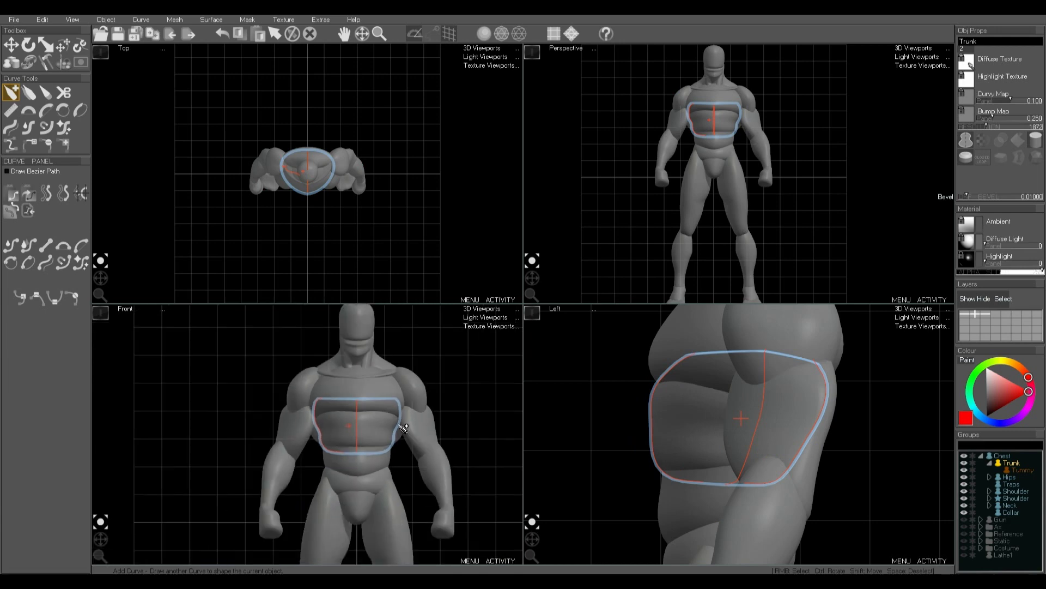
{"action": "middle_click_drag", "start_coordinate": [375, 445], "coordinate": [329, 404]}
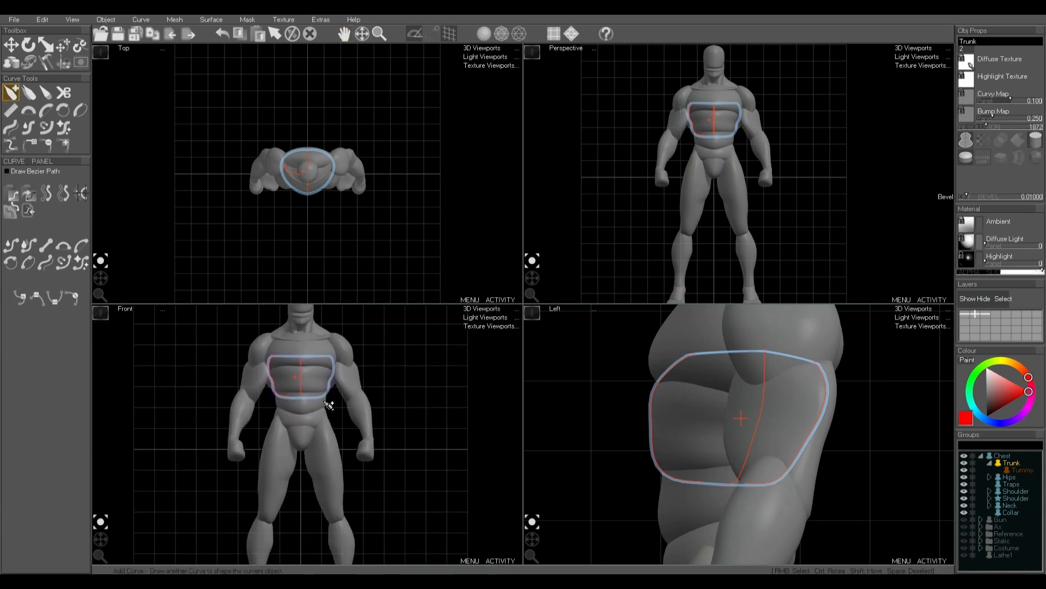
{"action": "middle_click_drag", "start_coordinate": [341, 476], "coordinate": [309, 416]}
{"action": "scroll", "coordinate": [310, 420], "scroll_direction": "up", "scroll_amount": 2}
{"action": "right_click", "coordinate": [300, 421]}
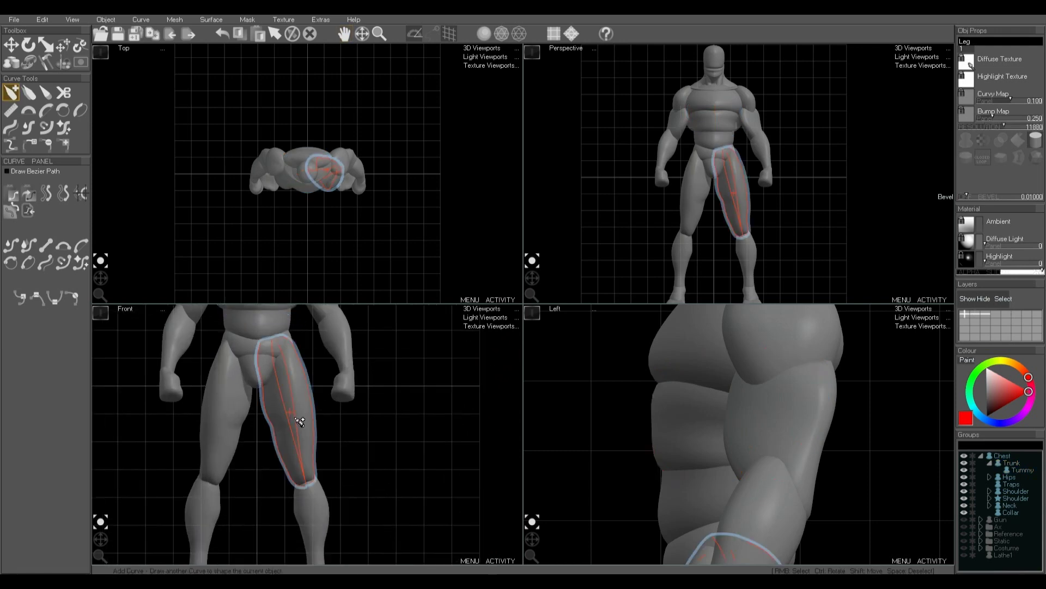
{"action": "middle_click_drag", "start_coordinate": [327, 472], "coordinate": [324, 402]}
{"action": "right_click", "coordinate": [307, 456]}
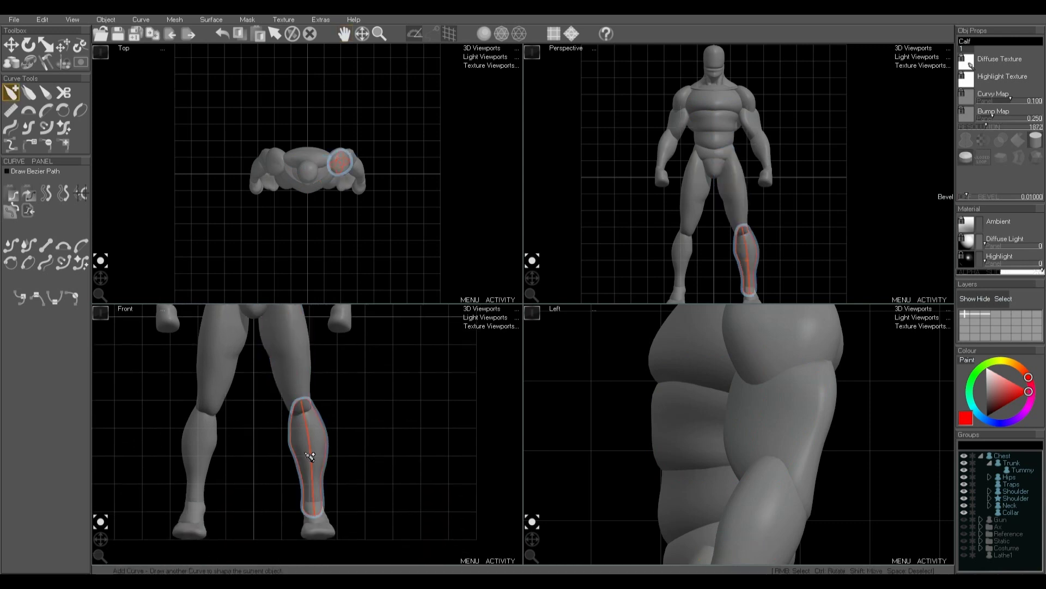
Step: Frame the calf in the Front and Left viewports to study its shape curves, then deselect it
{"action": "middle_click_drag", "start_coordinate": [340, 481], "coordinate": [338, 464]}
{"action": "scroll", "coordinate": [327, 463], "scroll_direction": "up", "scroll_amount": 3}
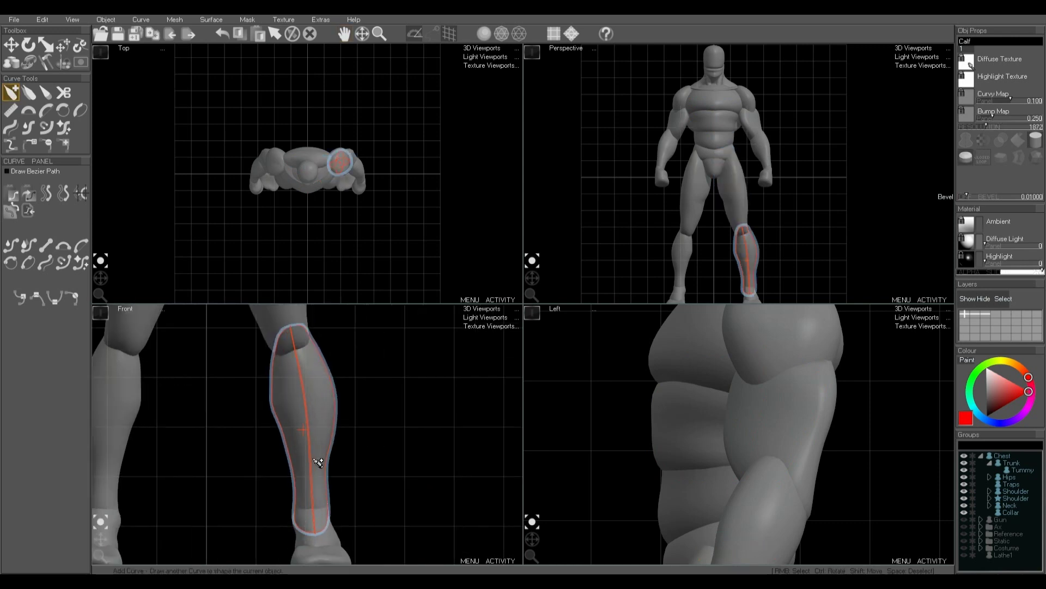
{"action": "scroll", "coordinate": [719, 381], "scroll_direction": "down", "scroll_amount": 5}
{"action": "scroll", "coordinate": [741, 499], "scroll_direction": "up", "scroll_amount": 5}
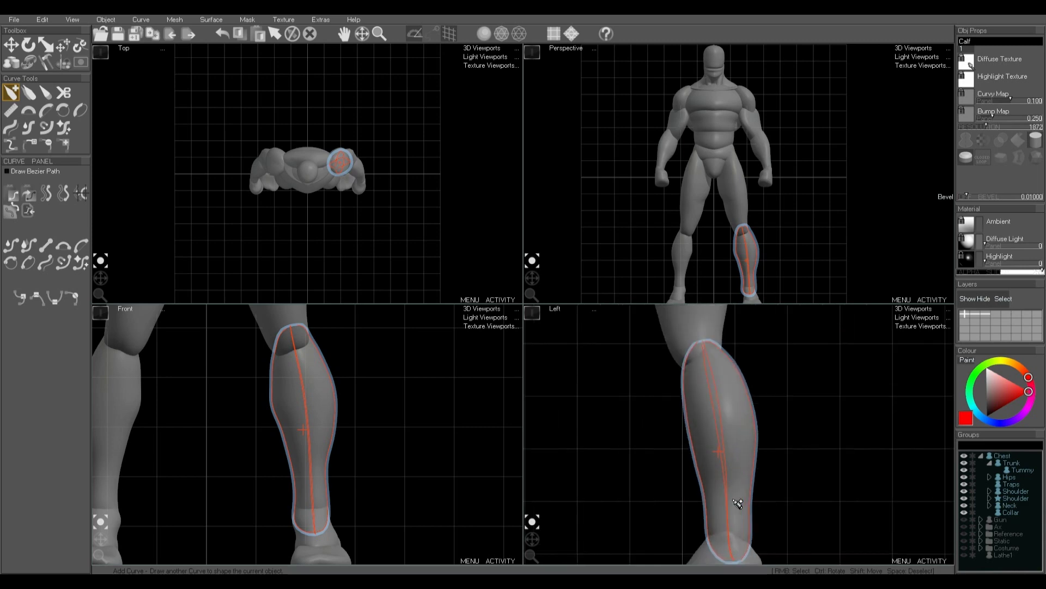
{"action": "middle_click_drag", "start_coordinate": [737, 503], "coordinate": [743, 490]}
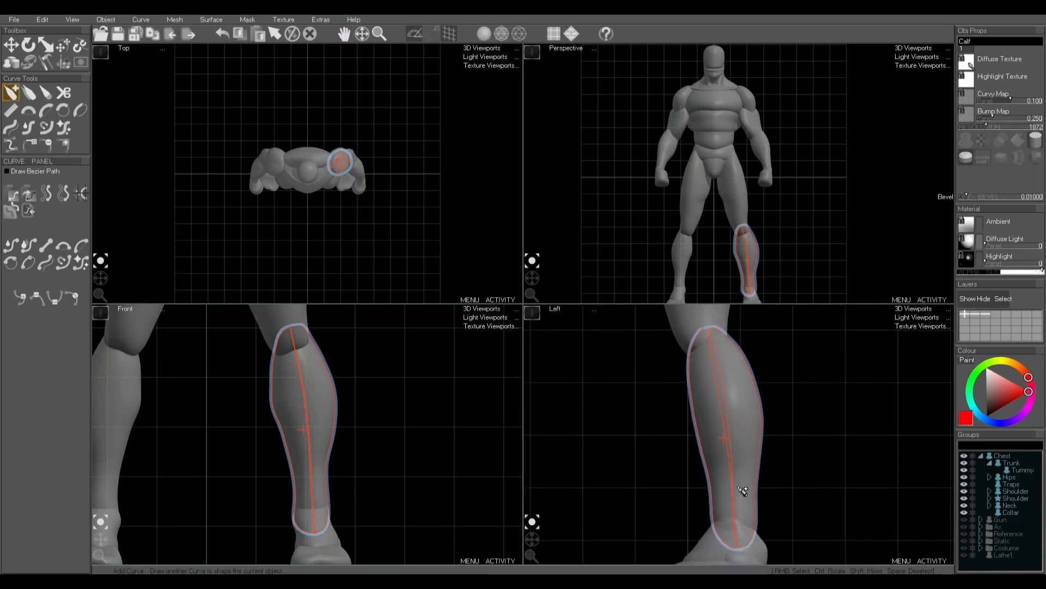
{"action": "middle_click_drag", "start_coordinate": [387, 454], "coordinate": [355, 457]}
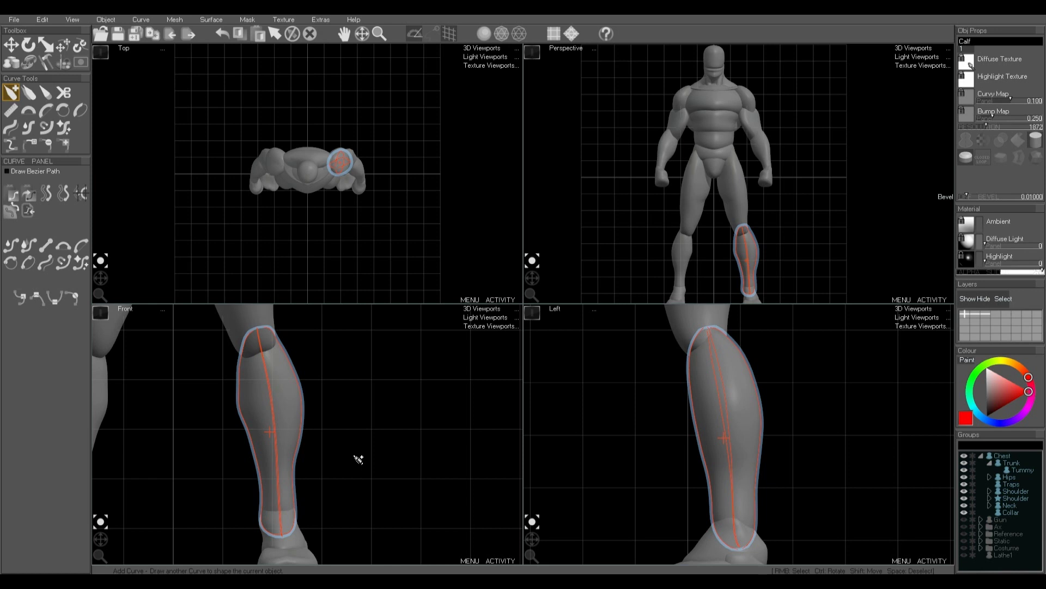
{"action": "key", "text": "space"}
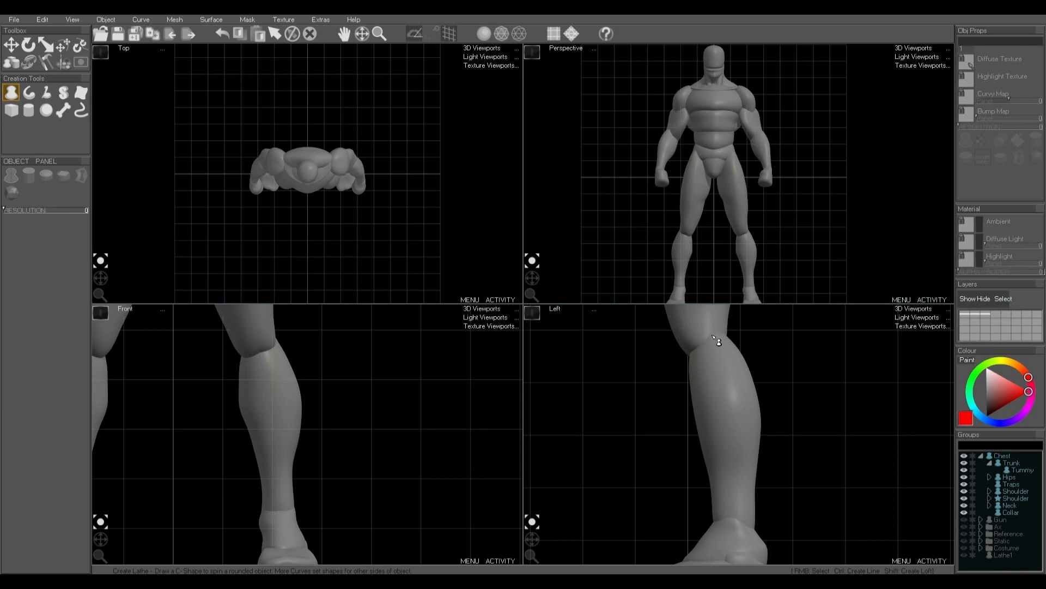
Step: Draw a new lathe along the calf's front edge in the Left viewport and add a second curve along its back edge
{"action": "mouse_move", "coordinate": [703, 332]}
{"action": "left_mouse_down"}
{"action": "mouse_move", "coordinate": [692, 372]}
{"action": "mouse_move", "coordinate": [712, 520]}
{"action": "mouse_move", "coordinate": [739, 531]}
{"action": "left_mouse_up"}
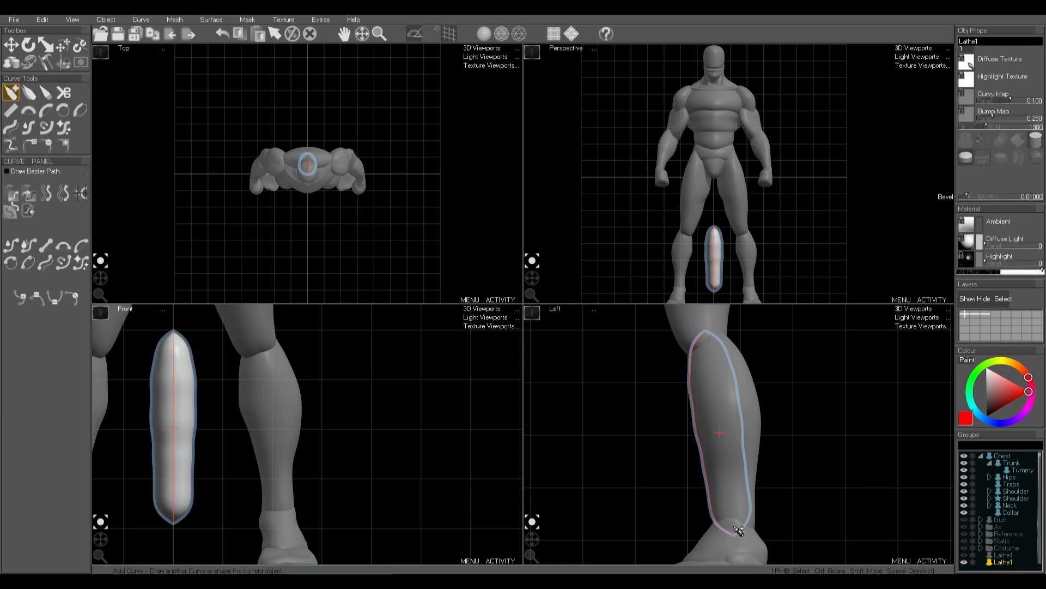
{"action": "mouse_move", "coordinate": [718, 331]}
{"action": "left_mouse_down"}
{"action": "mouse_move", "coordinate": [762, 402]}
{"action": "mouse_move", "coordinate": [762, 531]}
{"action": "mouse_move", "coordinate": [749, 534]}
{"action": "left_mouse_up"}
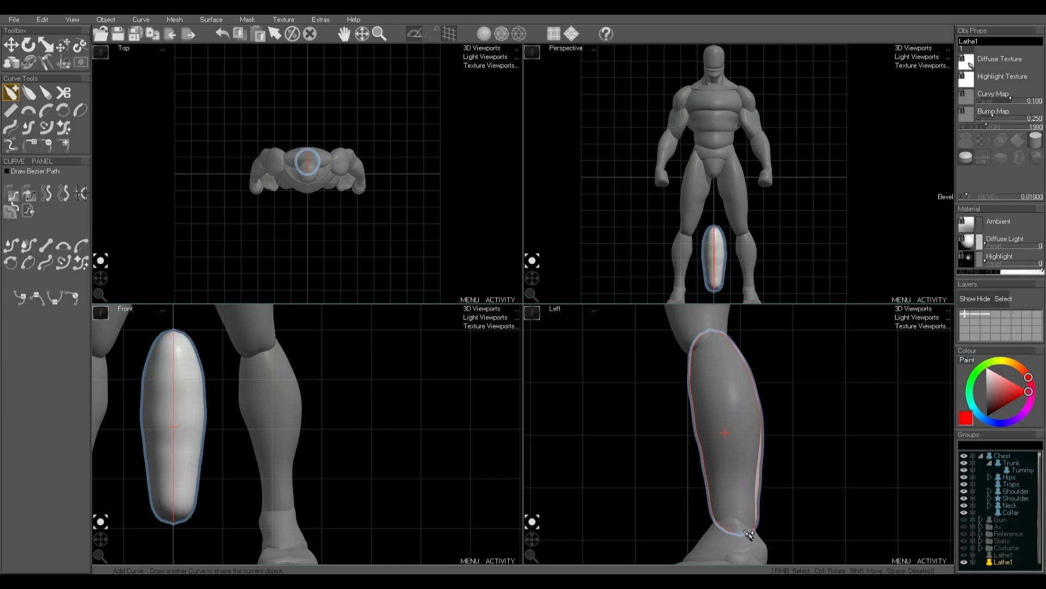
Step: Move the new lathe sideways until it clears the calf in the Front viewport, and rotate it slightly to match the calf's slant
{"action": "key", "text": "shift"}
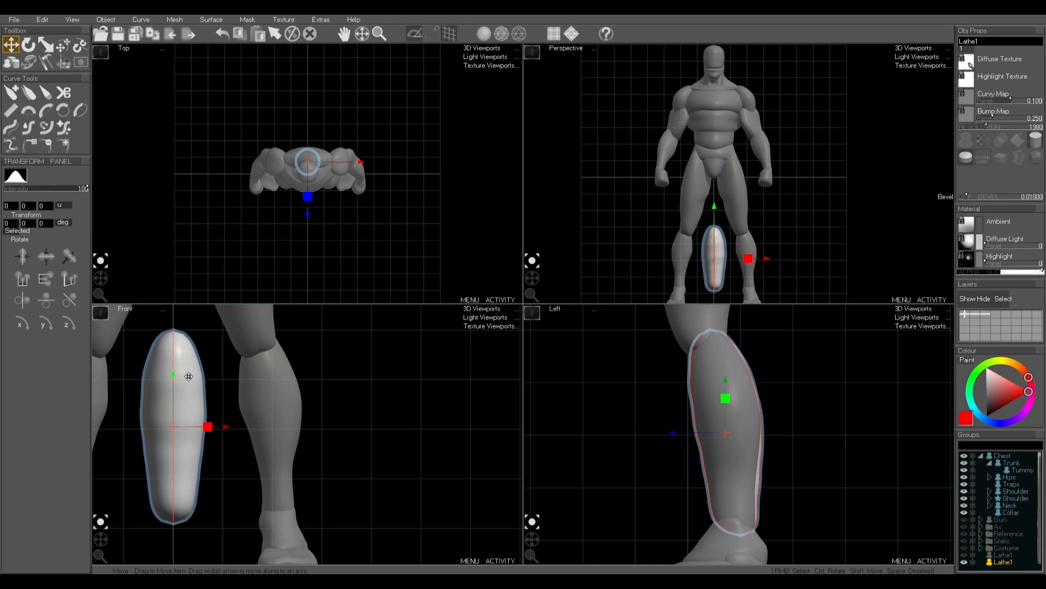
{"action": "left_click_drag", "start_coordinate": [224, 424], "coordinate": [353, 431]}
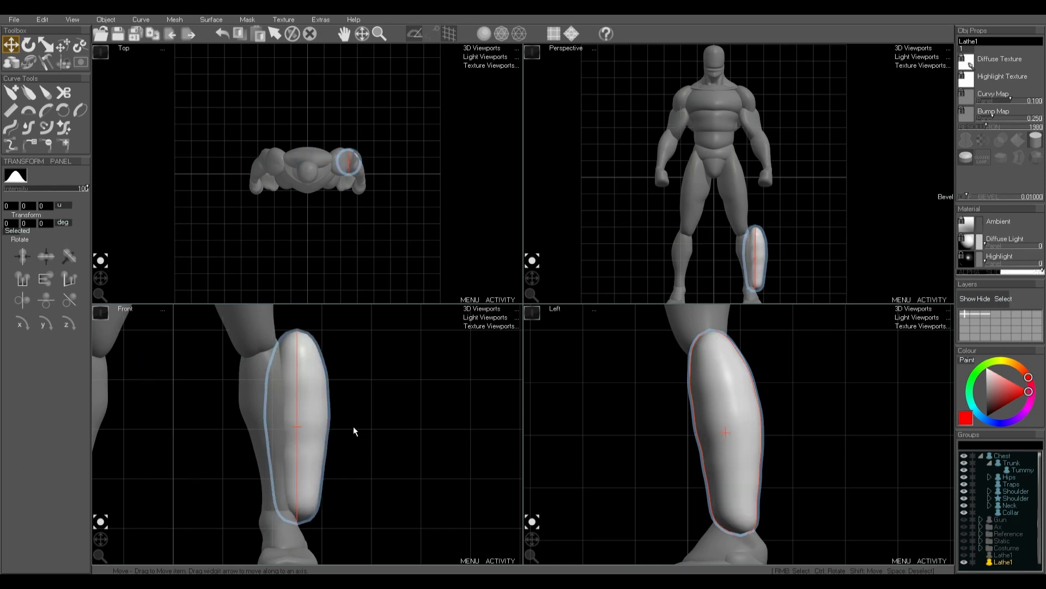
{"action": "key", "text": "r"}
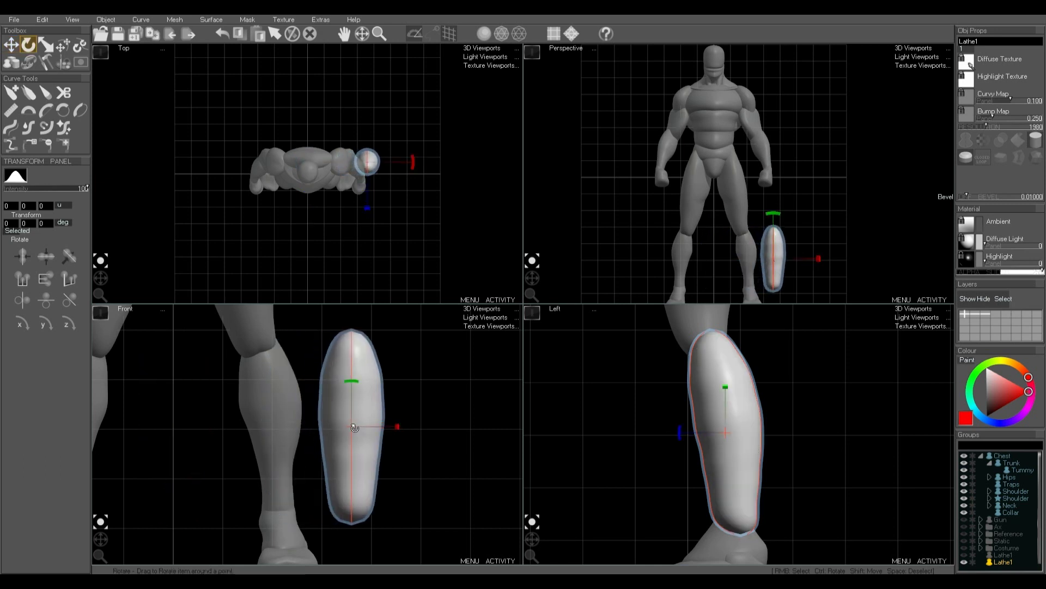
{"action": "left_click_drag", "start_coordinate": [354, 428], "coordinate": [361, 426], "text": "ctrl"}
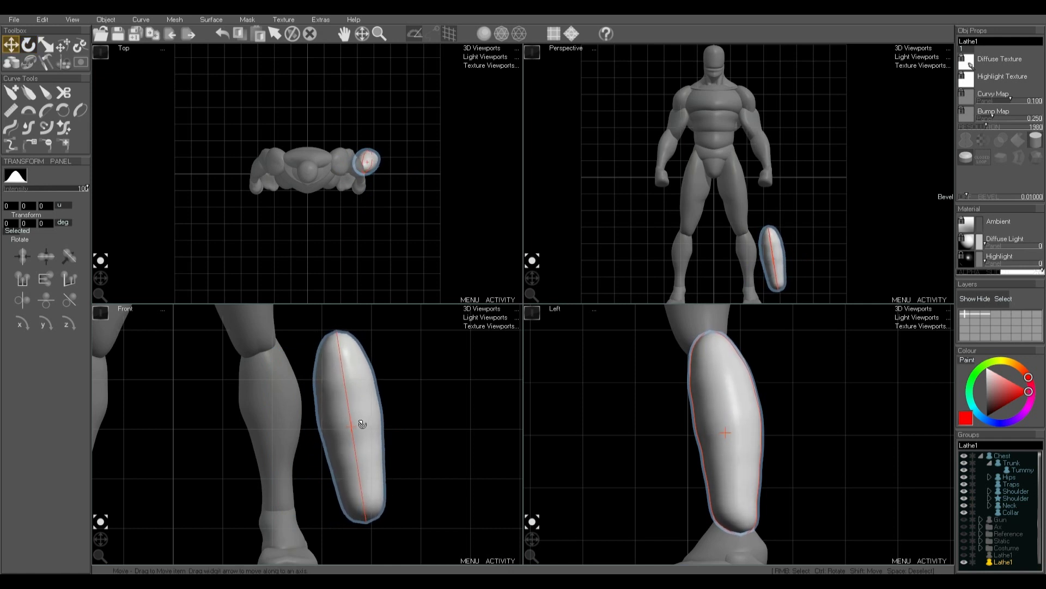
{"action": "key", "text": "r"}
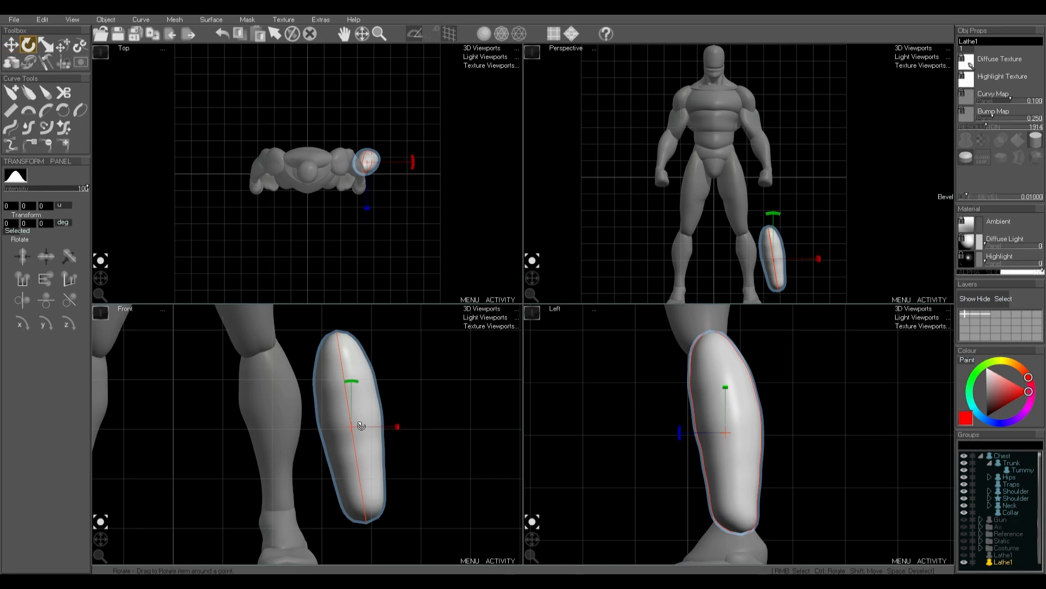
Step: Add inner and outer side curves to the lathe in the Front viewport, bulging at the calf muscle and narrowing toward the ankle
{"action": "left_click", "coordinate": [417, 35]}
{"action": "left_click", "coordinate": [12, 94]}
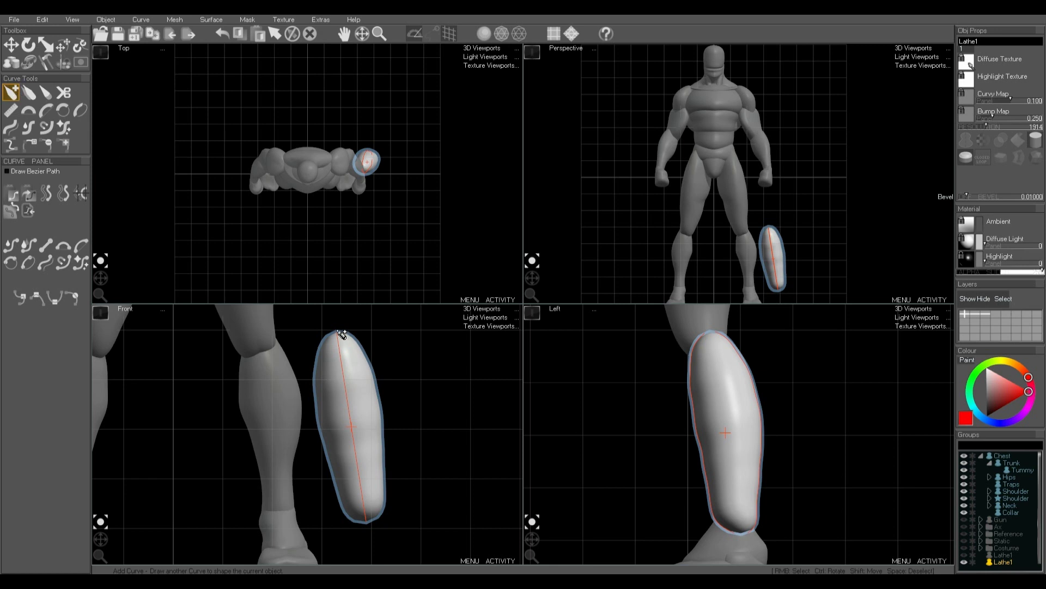
{"action": "mouse_move", "coordinate": [339, 332]}
{"action": "left_mouse_down"}
{"action": "mouse_move", "coordinate": [321, 362]}
{"action": "mouse_move", "coordinate": [319, 402]}
{"action": "mouse_move", "coordinate": [358, 519]}
{"action": "mouse_move", "coordinate": [369, 523]}
{"action": "left_mouse_up"}
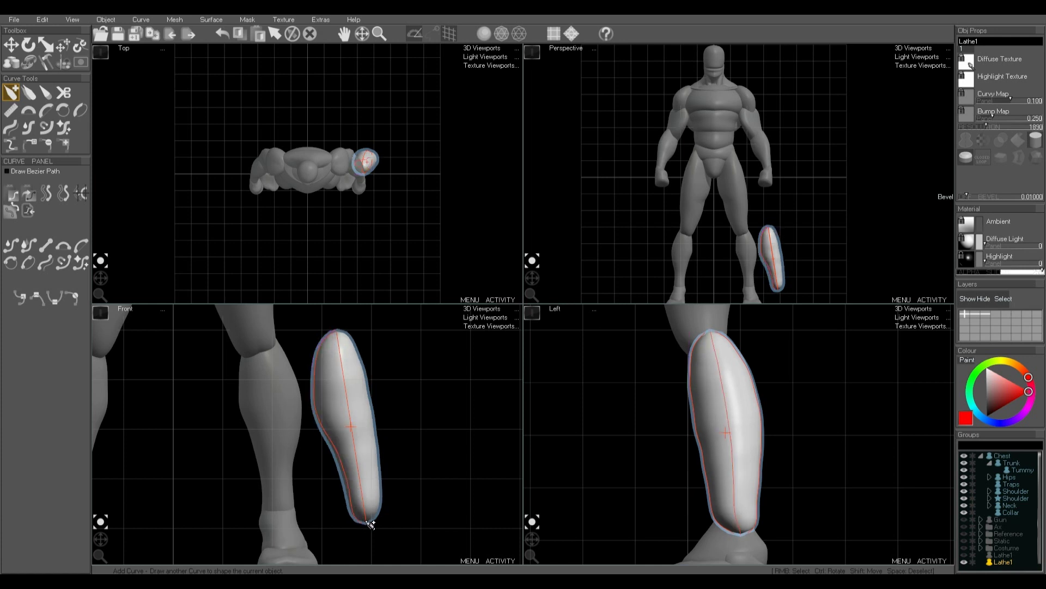
{"action": "mouse_move", "coordinate": [340, 330]}
{"action": "left_mouse_down"}
{"action": "mouse_move", "coordinate": [380, 378]}
{"action": "mouse_move", "coordinate": [387, 493]}
{"action": "mouse_move", "coordinate": [375, 527]}
{"action": "left_mouse_up"}
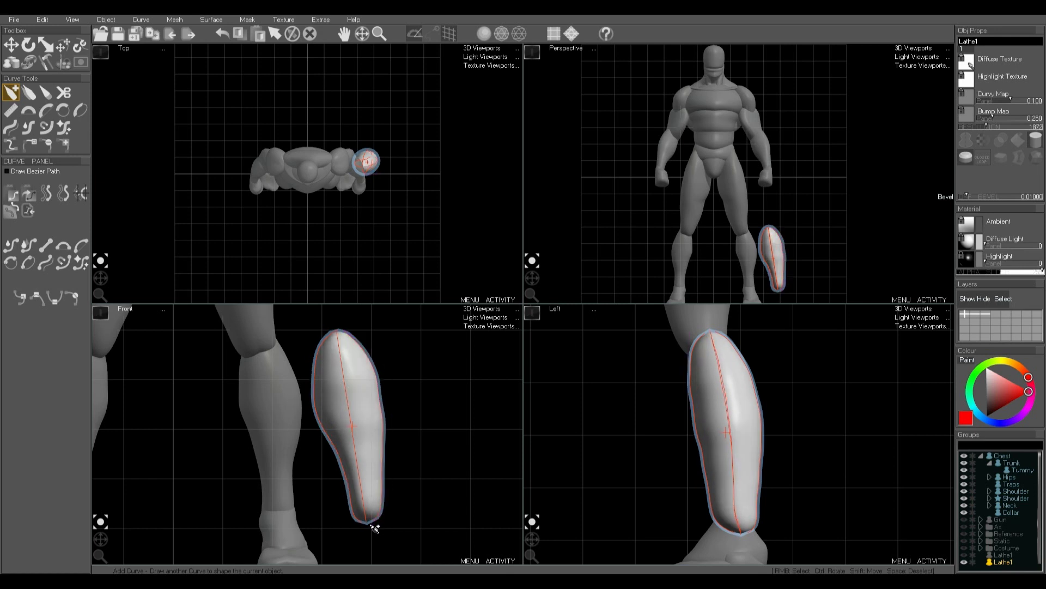
Step: Smooth the middle of the lathe's outer and inner side curves in the Front viewport using Segment to Simple Arc
{"action": "right_click", "coordinate": [381, 453]}
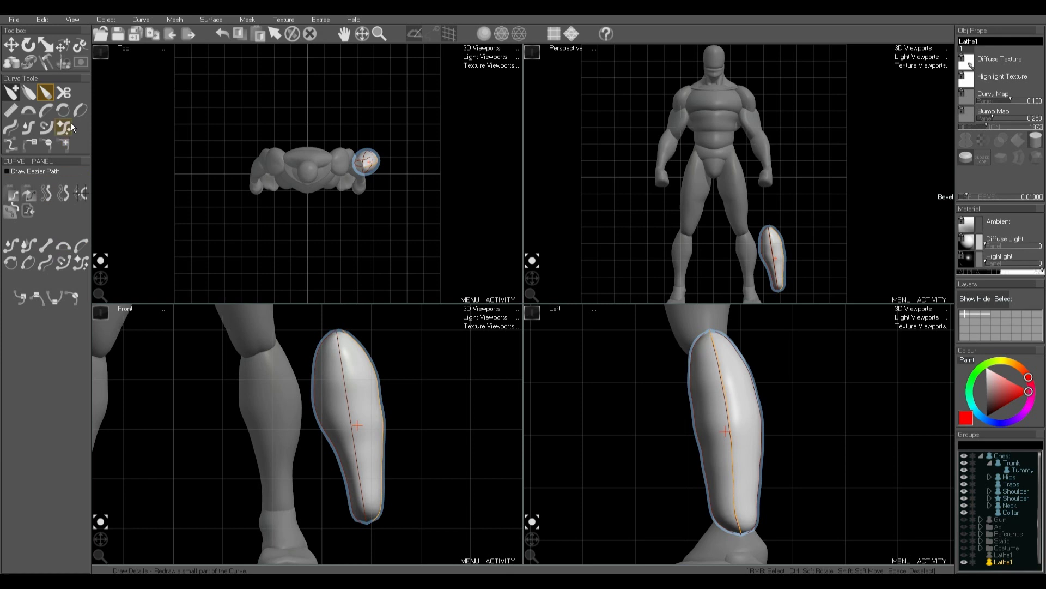
{"action": "left_click", "coordinate": [12, 127]}
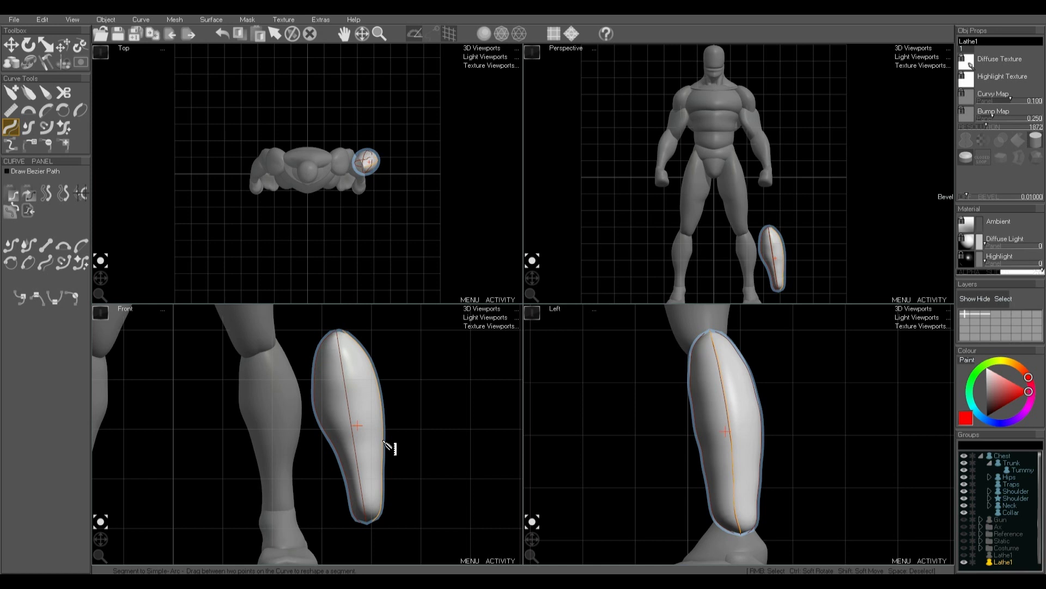
{"action": "left_click_drag", "start_coordinate": [388, 446], "coordinate": [337, 439]}
{"action": "left_click_drag", "start_coordinate": [316, 390], "coordinate": [326, 434]}
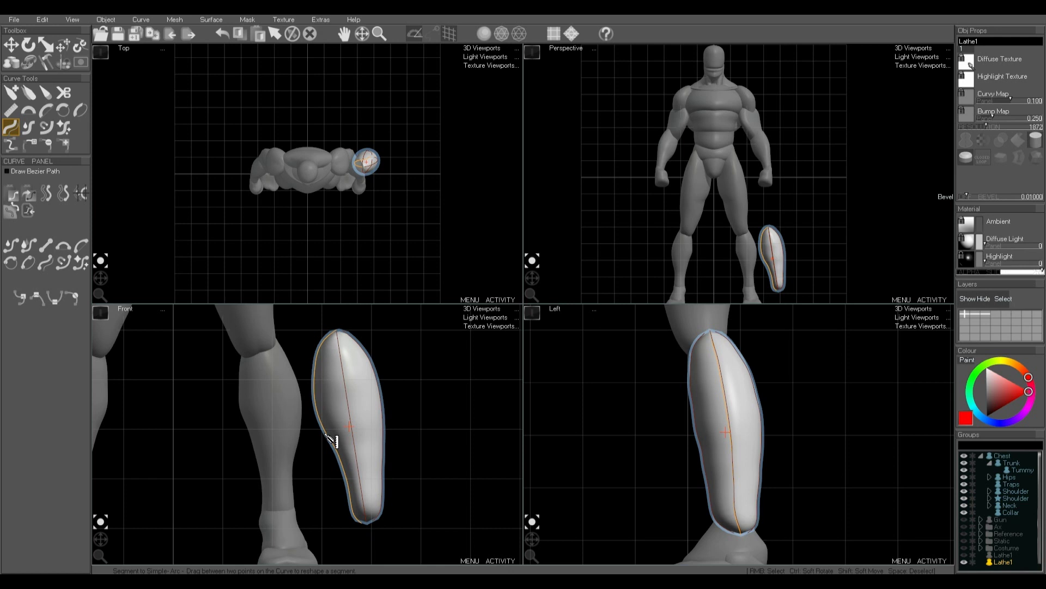
Step: Smooth the lathe's front and back curves in the Left viewport using Segment to Simple Arc
{"action": "right_click", "coordinate": [698, 455]}
{"action": "left_click_drag", "start_coordinate": [689, 363], "coordinate": [711, 504]}
{"action": "right_click", "coordinate": [763, 484]}
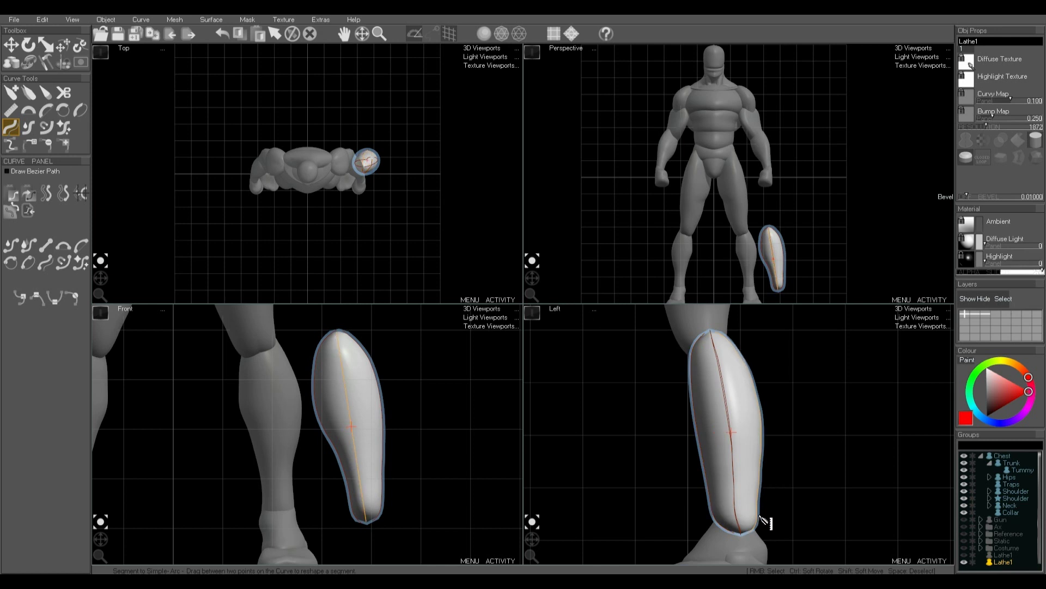
{"action": "left_click_drag", "start_coordinate": [765, 518], "coordinate": [762, 517]}
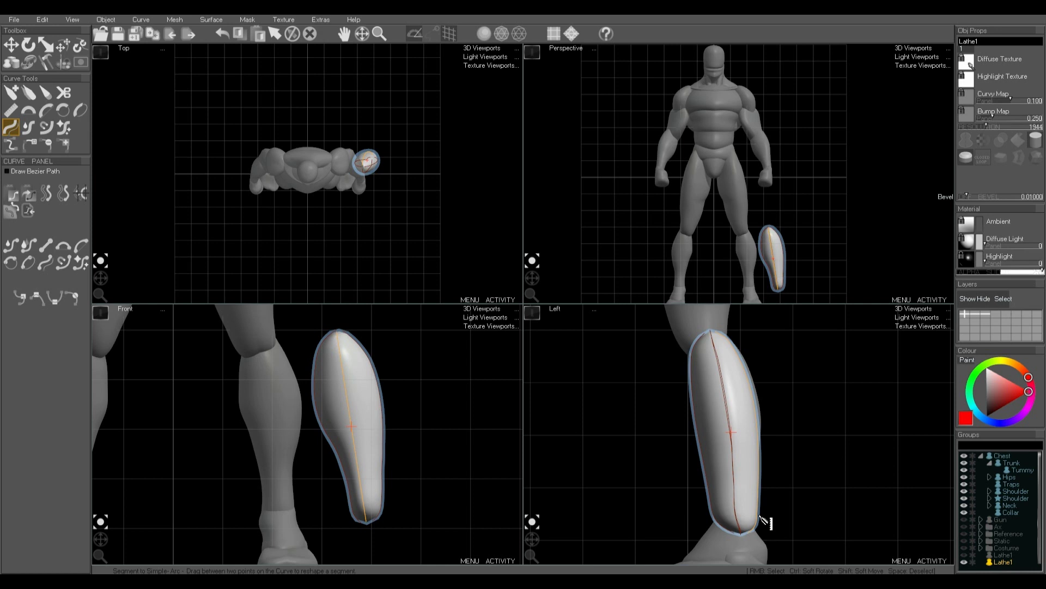
Step: Refine the calf's back curve in the Left viewport with Soft Move, then deselect the curve
{"action": "key", "text": "shift"}
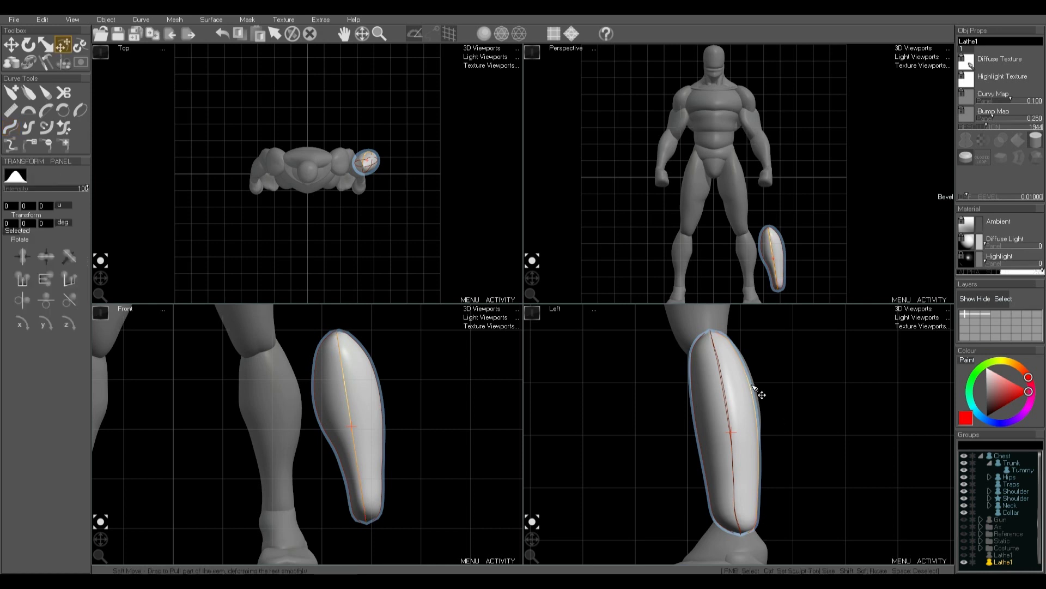
{"action": "left_click_drag", "start_coordinate": [751, 388], "coordinate": [759, 385]}
{"action": "left_click_drag", "start_coordinate": [762, 459], "coordinate": [758, 480]}
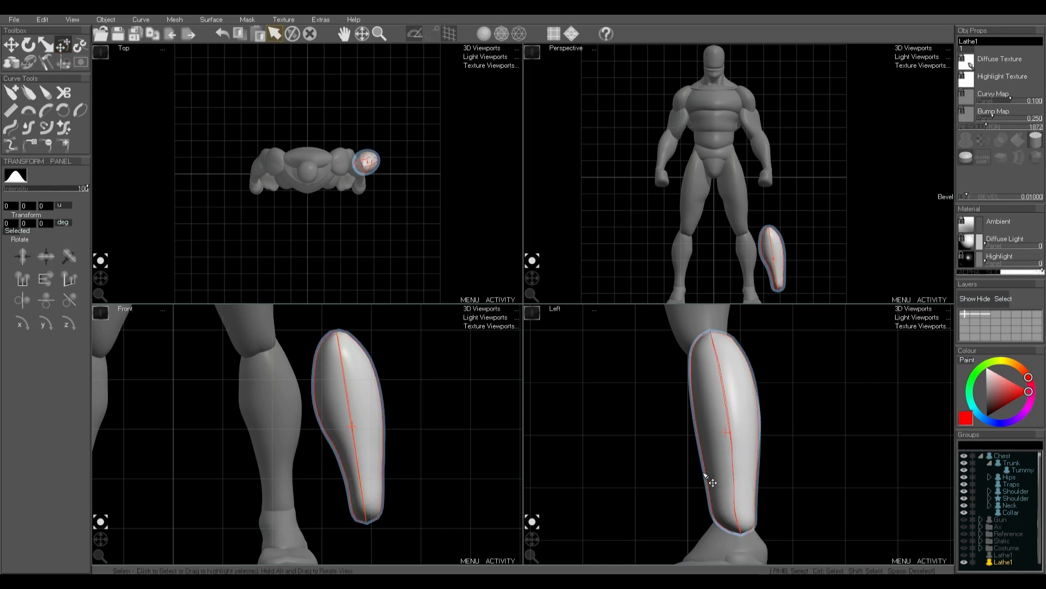
{"action": "key", "text": "space"}
{"action": "left_click", "coordinate": [364, 433]}
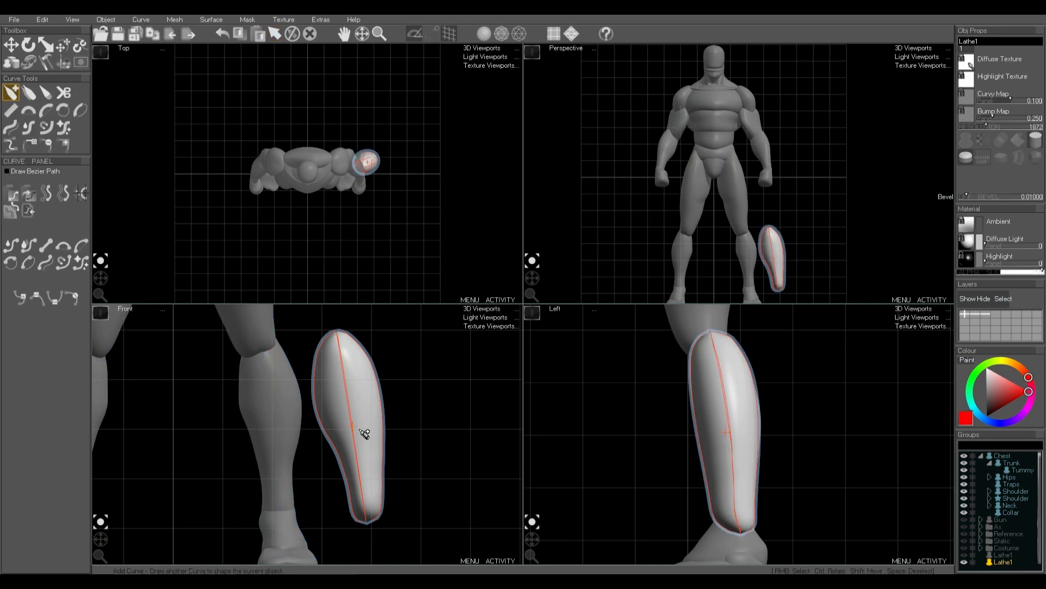
Step: Examine the new calf lathe beside the original leg in the Perspective viewport
{"action": "scroll", "coordinate": [785, 270], "scroll_direction": "up", "scroll_amount": 3}
{"action": "middle_click_drag", "start_coordinate": [789, 271], "coordinate": [754, 196]}
{"action": "scroll", "coordinate": [757, 198], "scroll_direction": "up", "scroll_amount": 1}
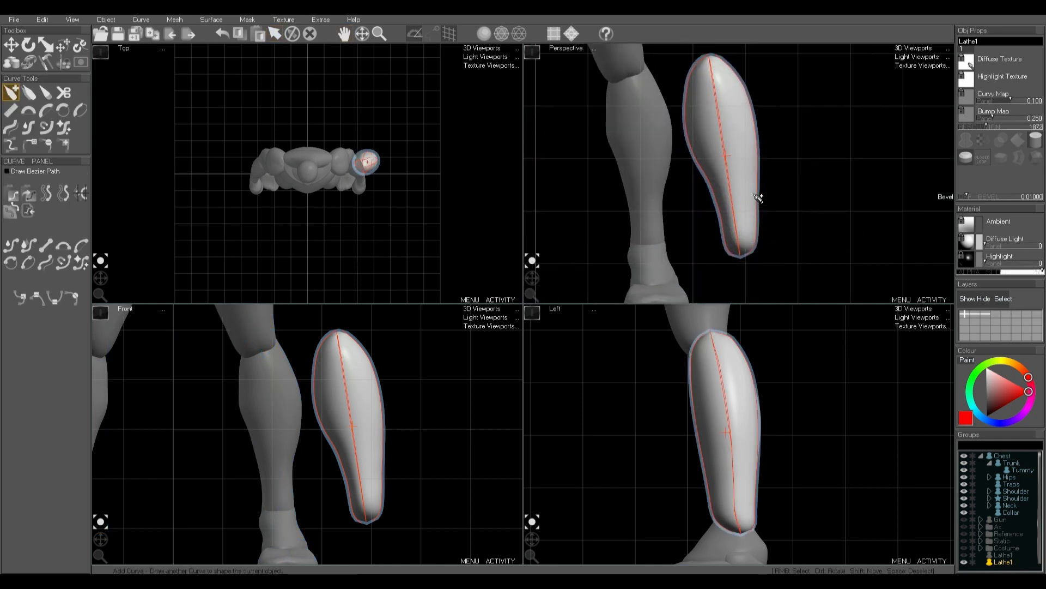
{"action": "mouse_move", "coordinate": [528, 281]}
{"action": "middle_mouse_down"}
{"action": "mouse_move", "coordinate": [509, 288]}
{"action": "mouse_move", "coordinate": [530, 279]}
{"action": "middle_mouse_up"}
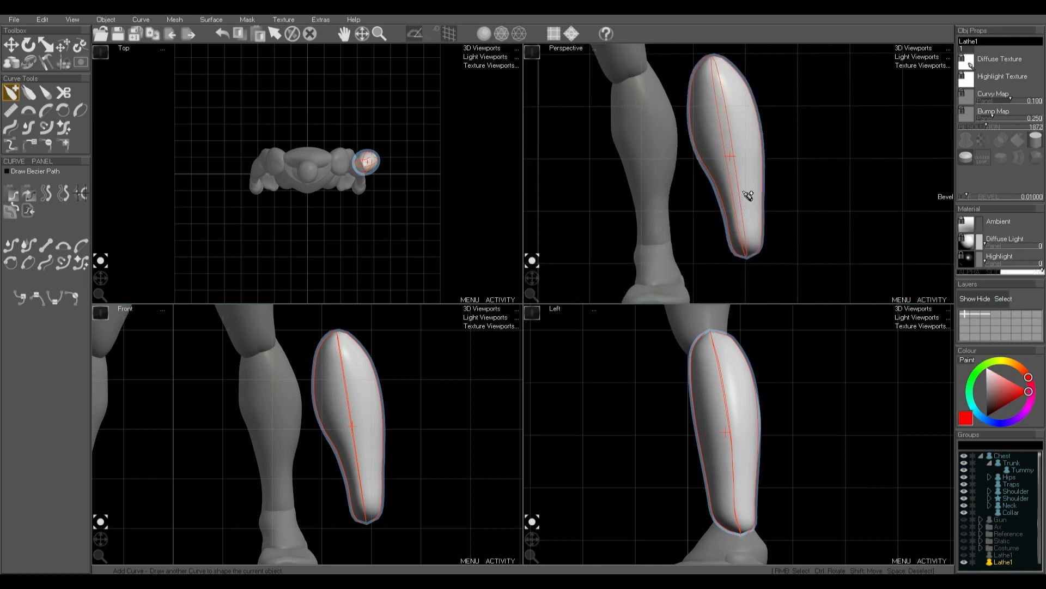
{"action": "middle_click_drag", "start_coordinate": [748, 196], "coordinate": [753, 209]}
{"action": "left_click_drag", "start_coordinate": [753, 208], "coordinate": [757, 205]}
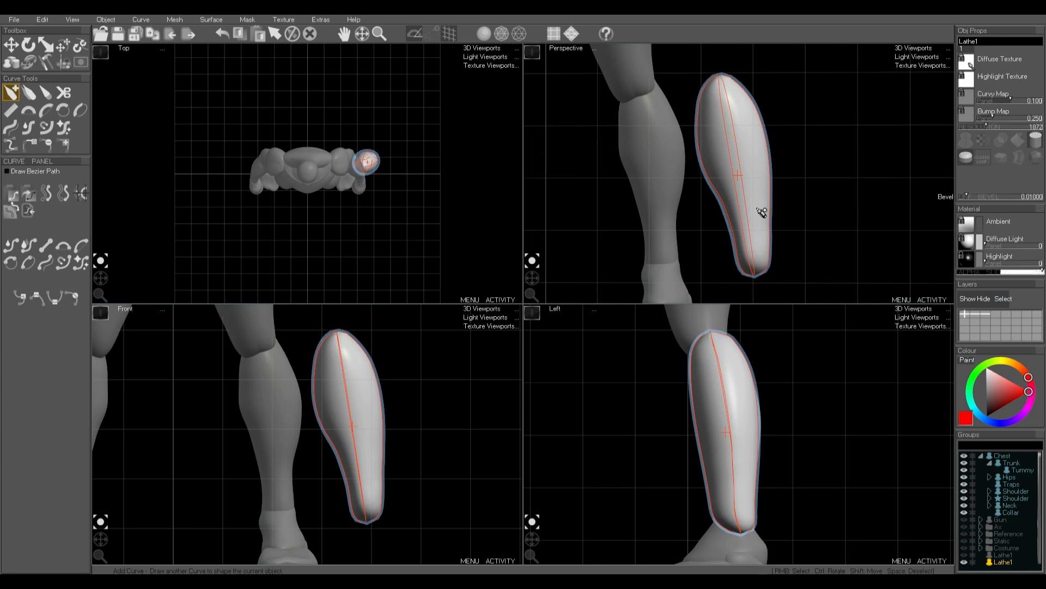
Step: Hide the new calf lathe and frame the whole figure in the Front viewport
{"action": "scroll", "coordinate": [424, 408], "scroll_direction": "down", "scroll_amount": 3}
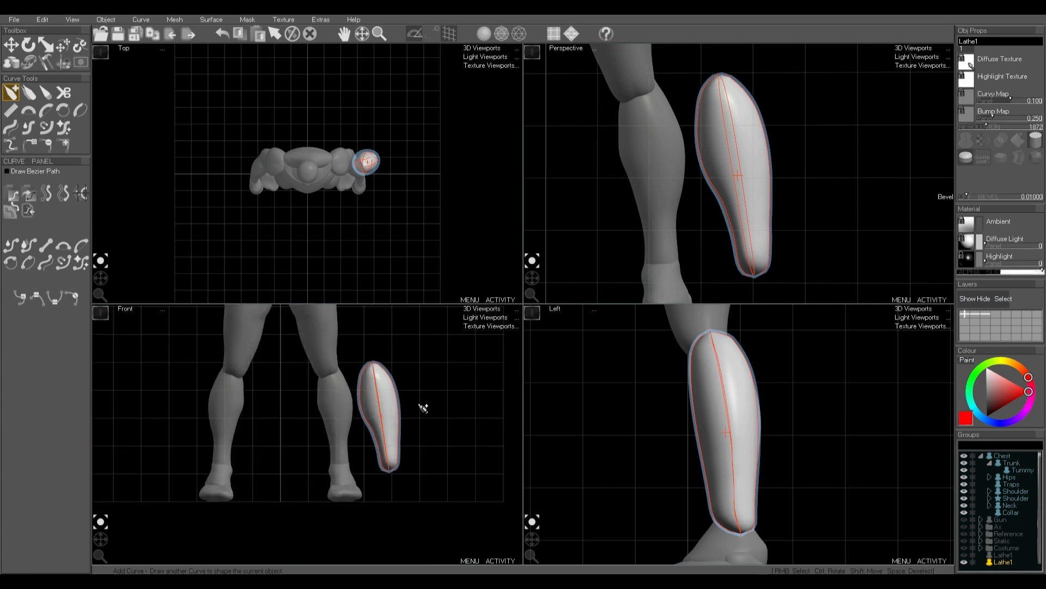
{"action": "key", "text": "h"}
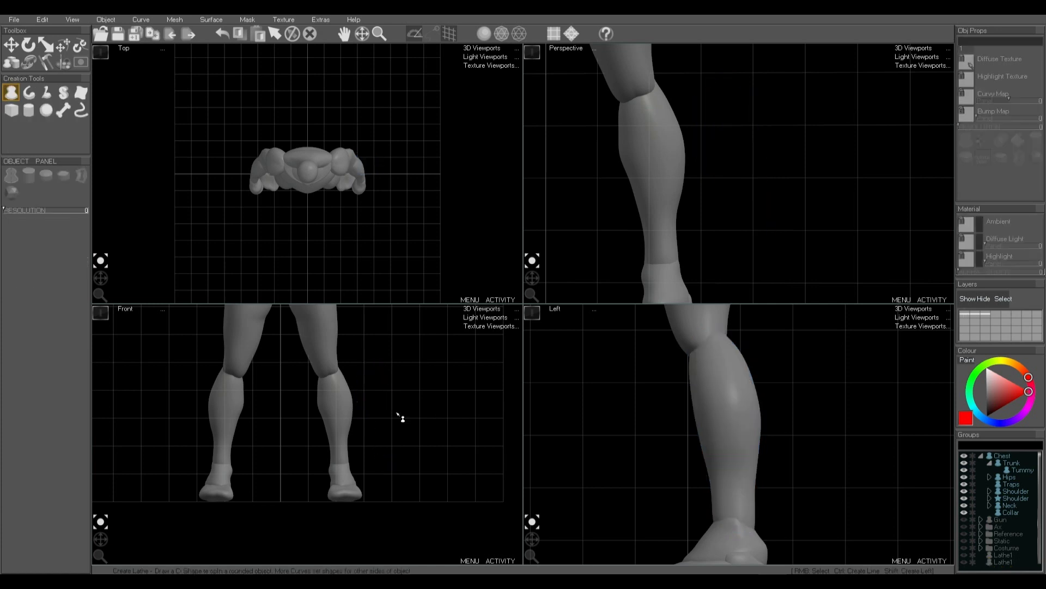
{"action": "scroll", "coordinate": [389, 402], "scroll_direction": "down", "scroll_amount": 3}
{"action": "middle_click_drag", "start_coordinate": [376, 377], "coordinate": [369, 448]}
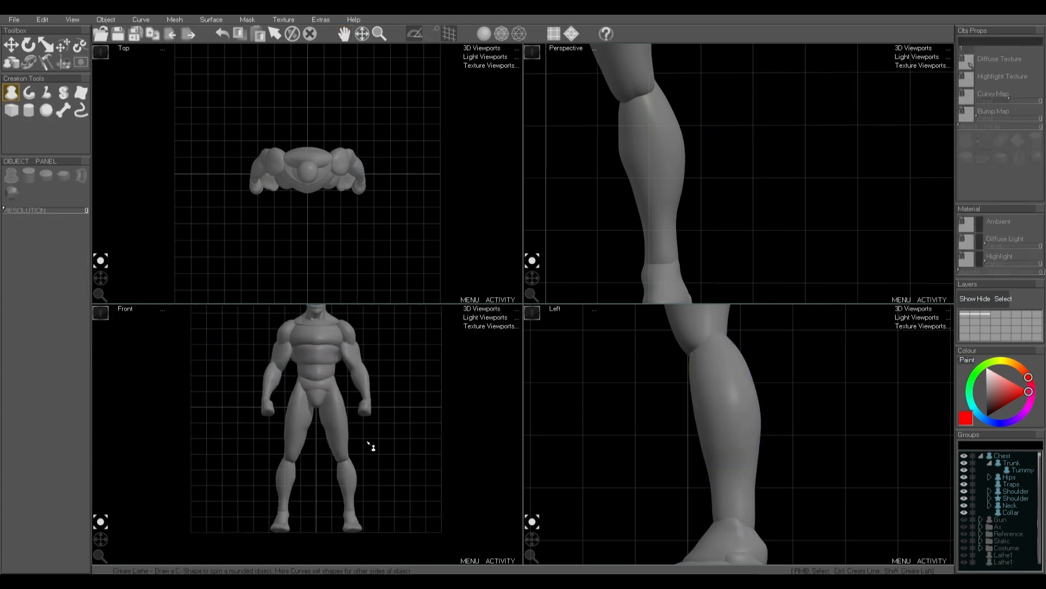
{"action": "middle_click_drag", "start_coordinate": [362, 405], "coordinate": [364, 436]}
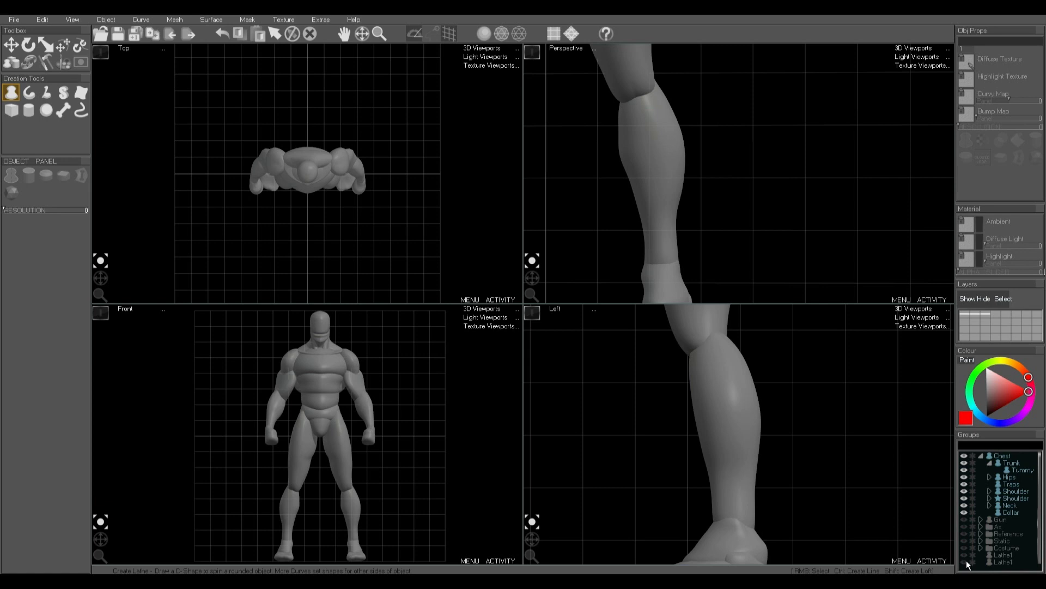
Step: Show the Ax group and frame the lower end of the ax handle in the Front viewport
{"action": "left_click", "coordinate": [964, 527]}
{"action": "scroll", "coordinate": [221, 508], "scroll_direction": "up", "scroll_amount": 3}
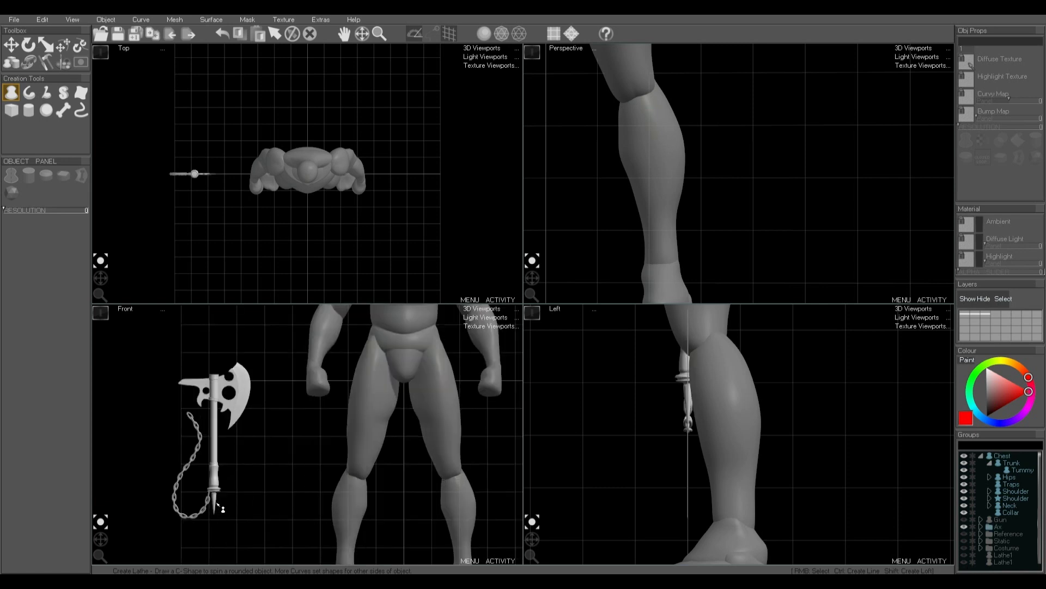
{"action": "scroll", "coordinate": [221, 508], "scroll_direction": "up", "scroll_amount": 4}
{"action": "left_click_drag", "start_coordinate": [243, 507], "coordinate": [257, 486]}
Step: Hide the chain and the shaft above the grip, isolating the lower handle piece of the ax
{"action": "right_click", "coordinate": [199, 472]}
{"action": "right_click", "coordinate": [199, 470]}
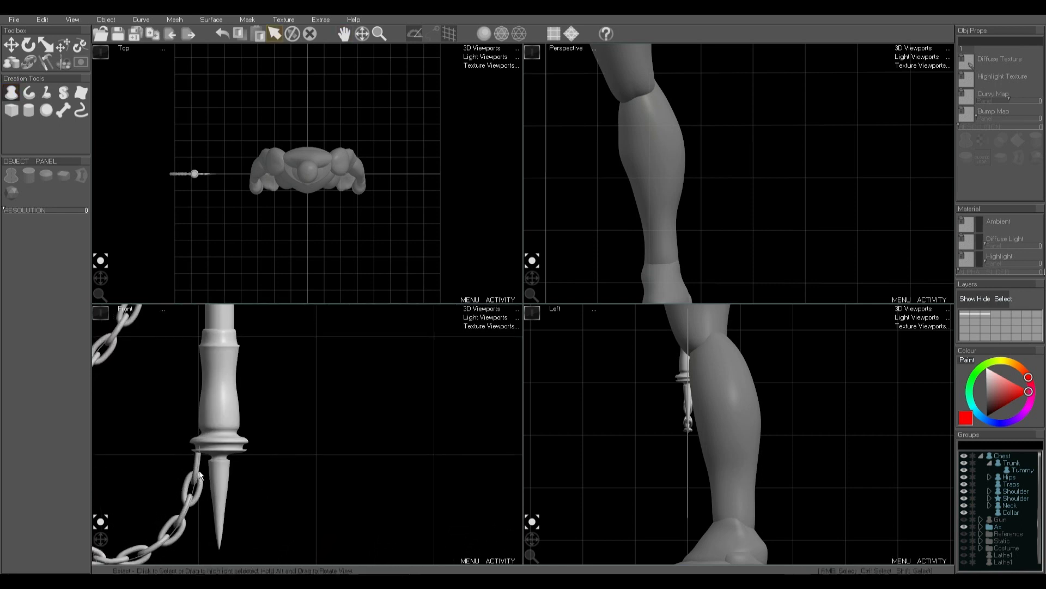
{"action": "left_click", "coordinate": [199, 476]}
{"action": "key", "text": "h"}
{"action": "key", "text": "space"}
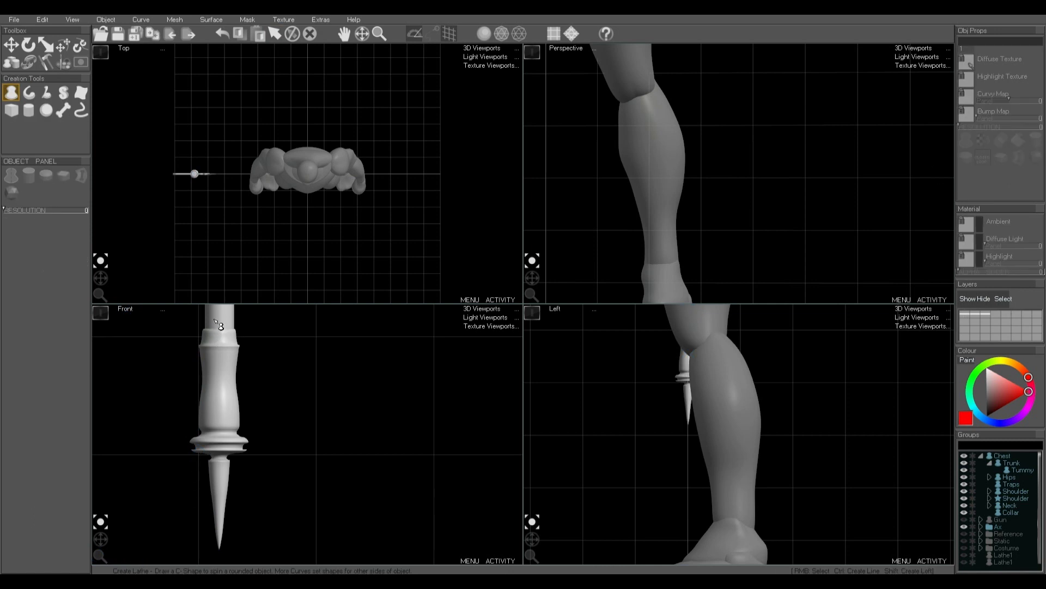
{"action": "right_click", "coordinate": [213, 323]}
{"action": "key", "text": "h"}
{"action": "key", "text": "space"}
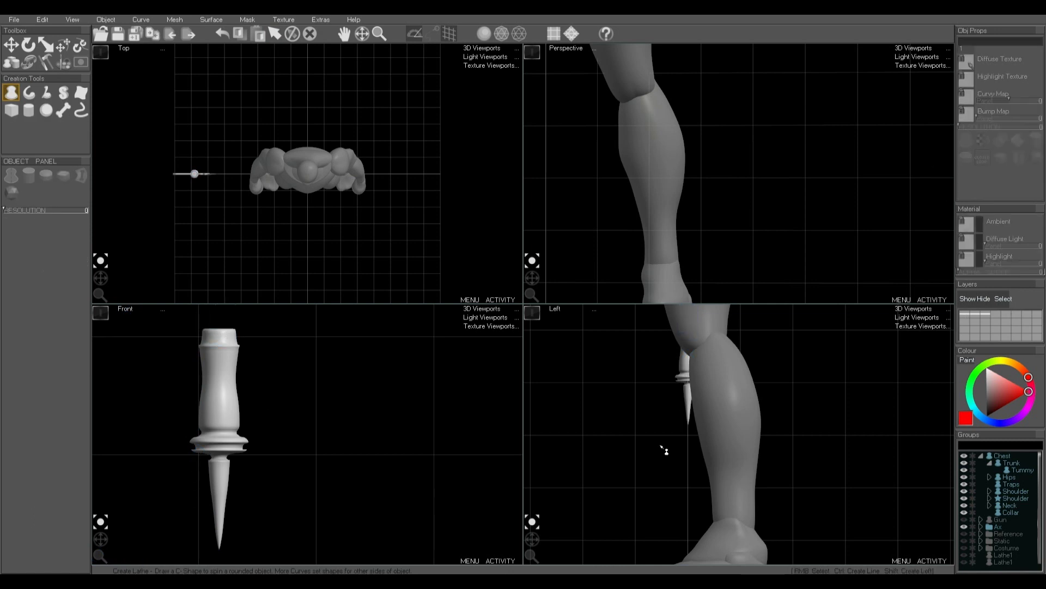
Step: Collapse the Chest group and hide it, leaving only the ax visible
{"action": "middle_click_drag", "start_coordinate": [677, 429], "coordinate": [673, 474]}
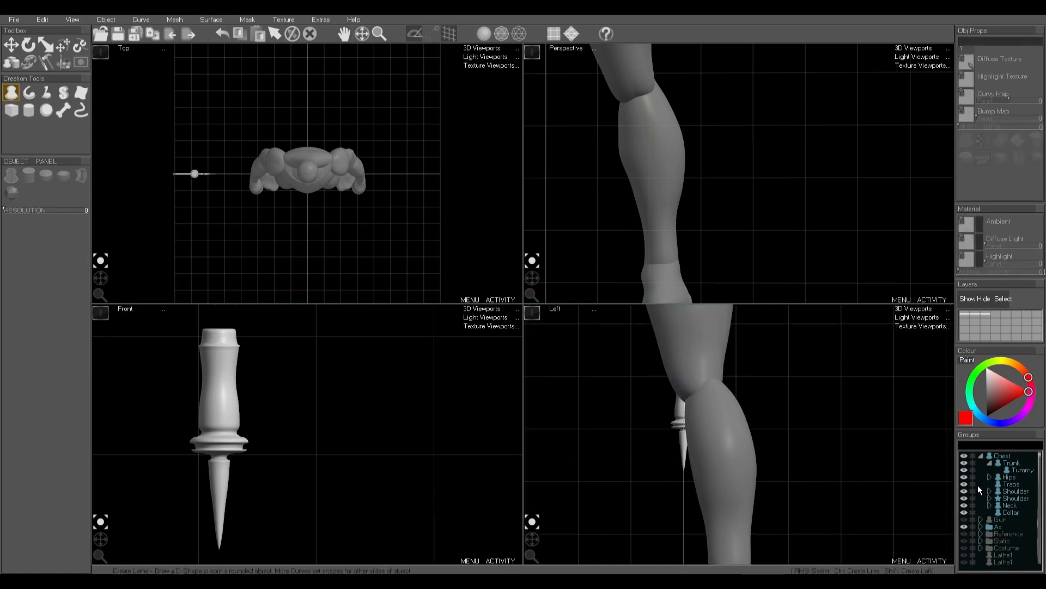
{"action": "left_click", "coordinate": [980, 456]}
{"action": "left_click", "coordinate": [964, 455]}
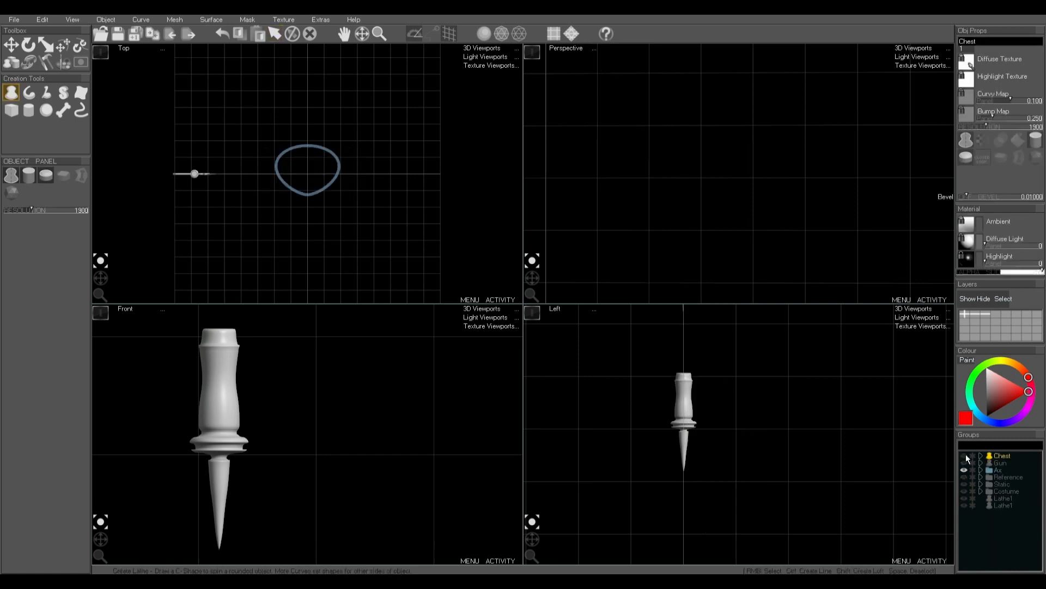
Step: Frame the ax's spiked grip in the Left, Perspective and Top viewports, and select it to study its shape curve
{"action": "scroll", "coordinate": [682, 420], "scroll_direction": "up", "scroll_amount": 2}
{"action": "scroll", "coordinate": [682, 420], "scroll_direction": "up", "scroll_amount": 3}
{"action": "middle_click_drag", "start_coordinate": [695, 435], "coordinate": [750, 450]}
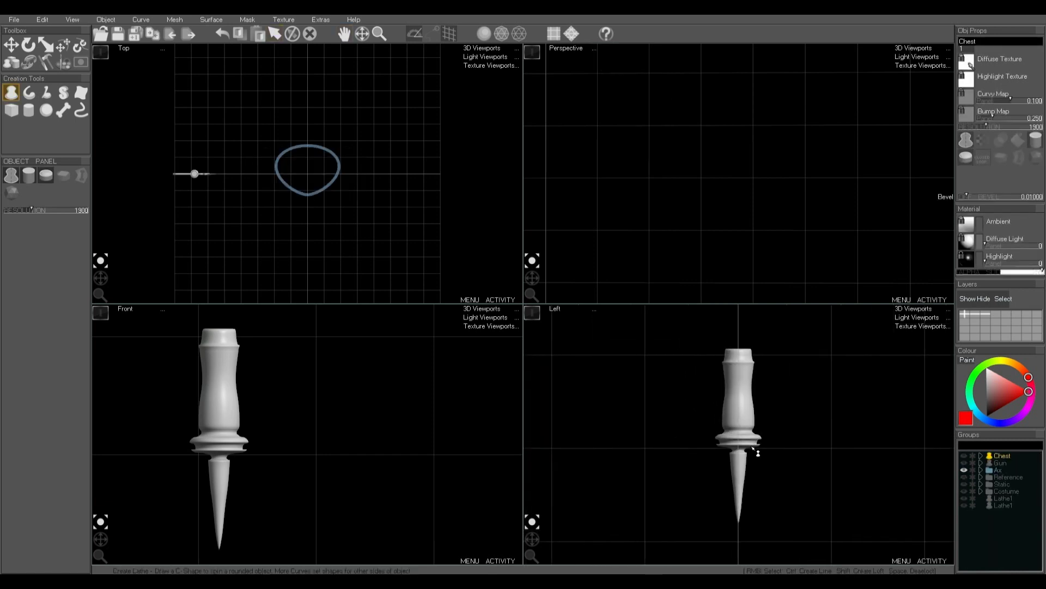
{"action": "scroll", "coordinate": [726, 205], "scroll_direction": "down", "scroll_amount": 8}
{"action": "scroll", "coordinate": [726, 205], "scroll_direction": "down", "scroll_amount": 1}
{"action": "scroll", "coordinate": [599, 187], "scroll_direction": "up", "scroll_amount": 15}
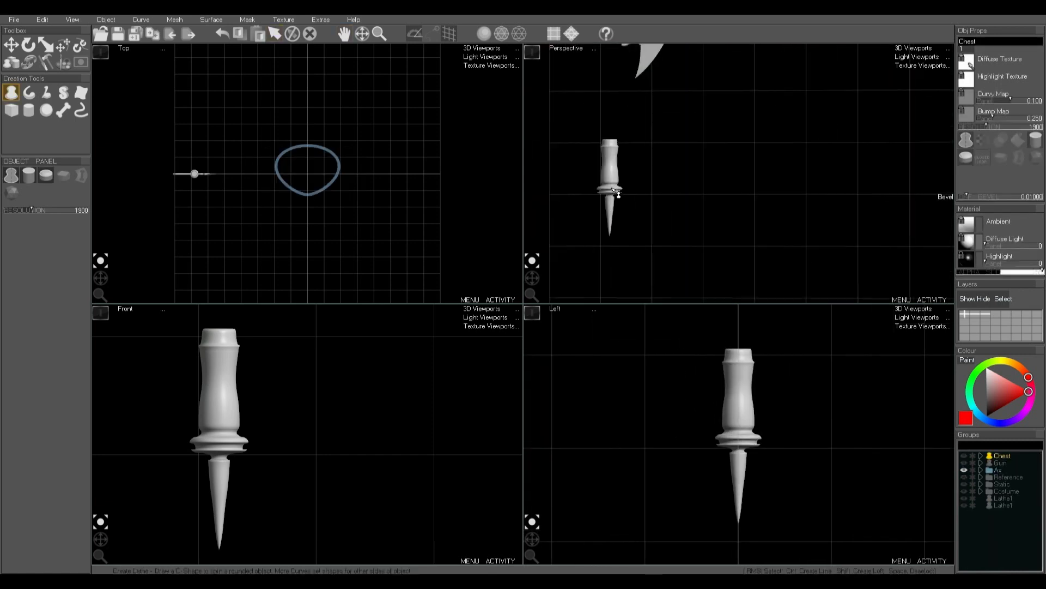
{"action": "middle_click_drag", "start_coordinate": [616, 187], "coordinate": [692, 190]}
{"action": "left_click_drag", "start_coordinate": [692, 191], "coordinate": [719, 191], "text": "shift"}
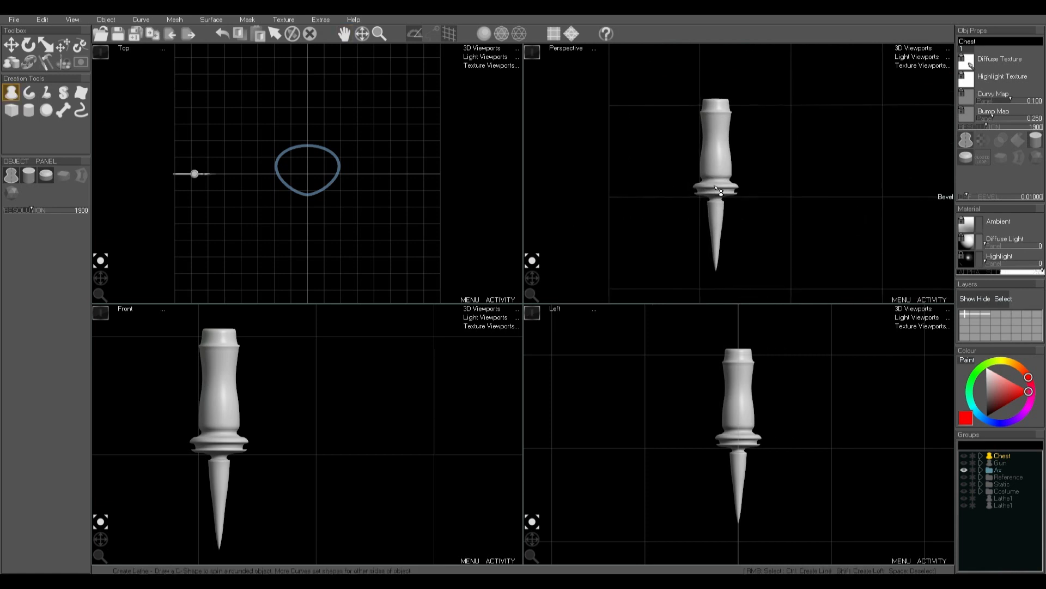
{"action": "scroll", "coordinate": [207, 174], "scroll_direction": "up", "scroll_amount": 5}
{"action": "left_click_drag", "start_coordinate": [209, 176], "coordinate": [265, 180], "text": "shift"}
{"action": "right_click", "coordinate": [234, 442]}
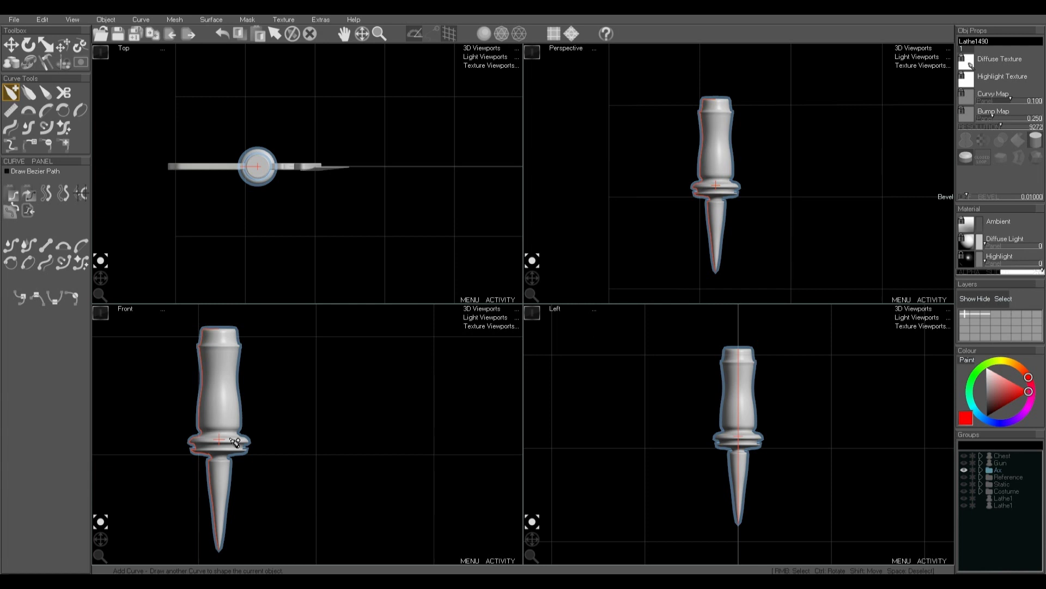
Step: Deselect the ax grip and toggle the Lazy - Smooth Strokes option for curve drawing
{"action": "right_click", "coordinate": [246, 457]}
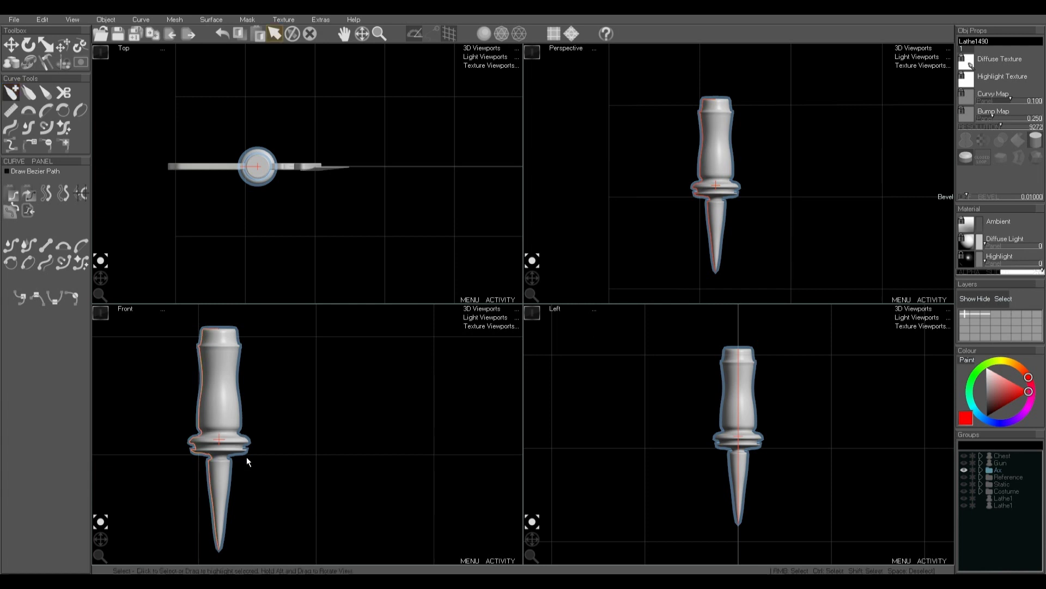
{"action": "key", "text": "space"}
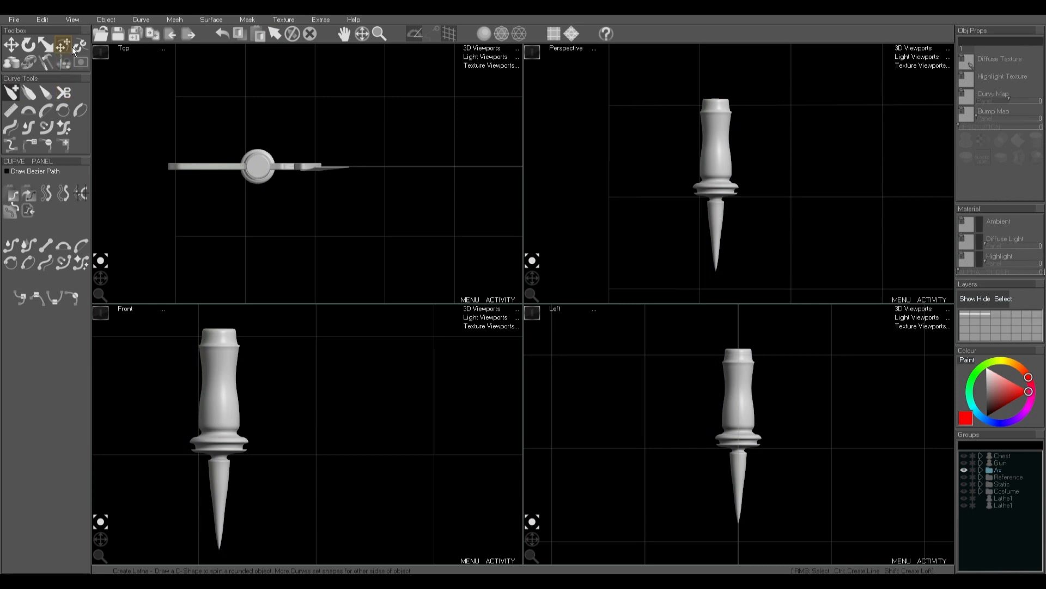
{"action": "left_click", "coordinate": [141, 20]}
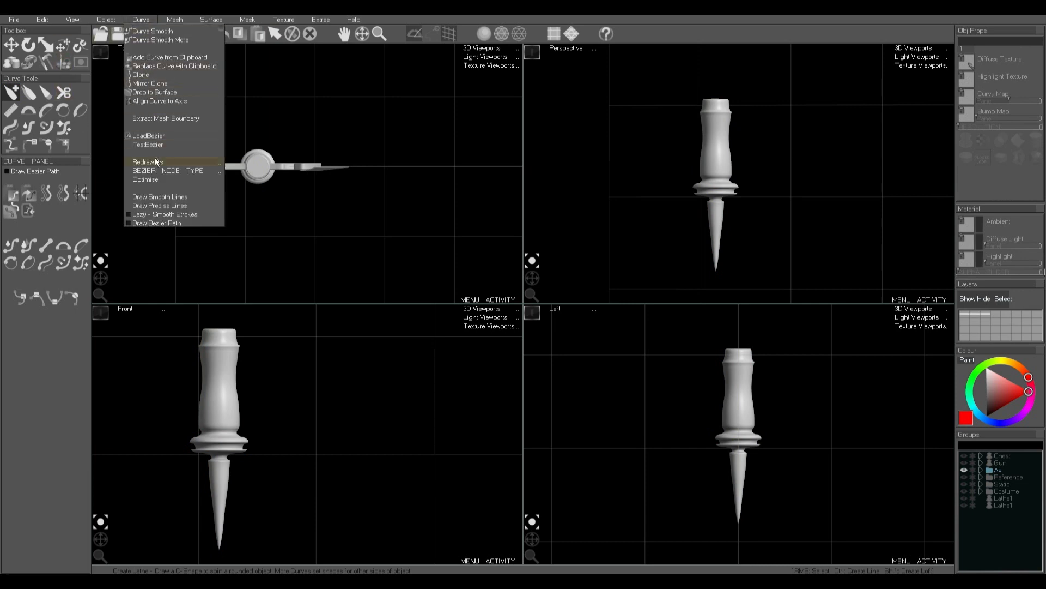
{"action": "left_click", "coordinate": [156, 215]}
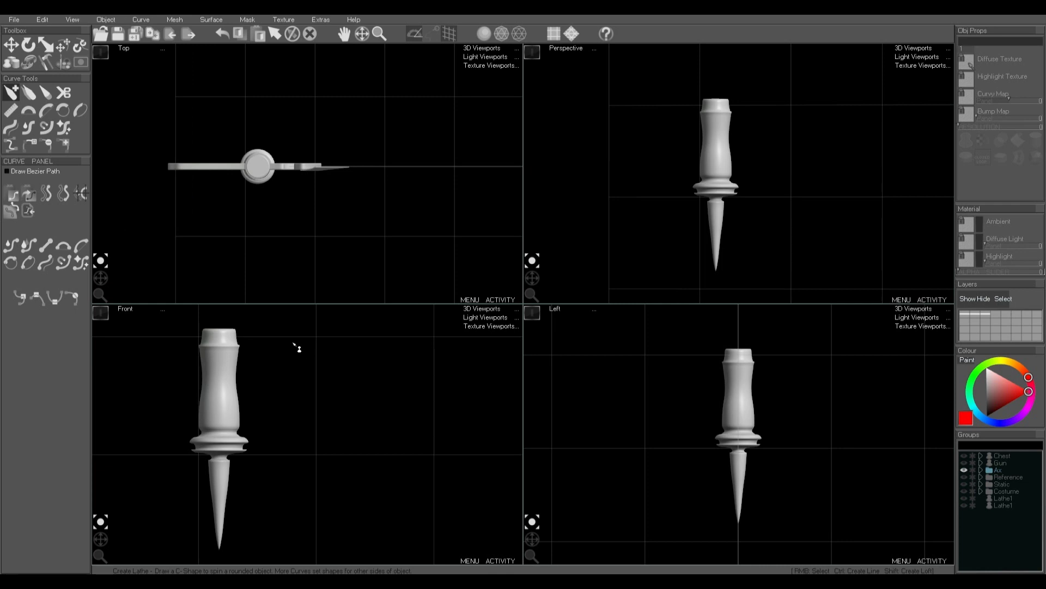
Step: Draw a new lathe beside the ax grip in the Front viewport, following the grip-and-spike profile, and set its resolution to about 13536
{"action": "left_click", "coordinate": [18, 58]}
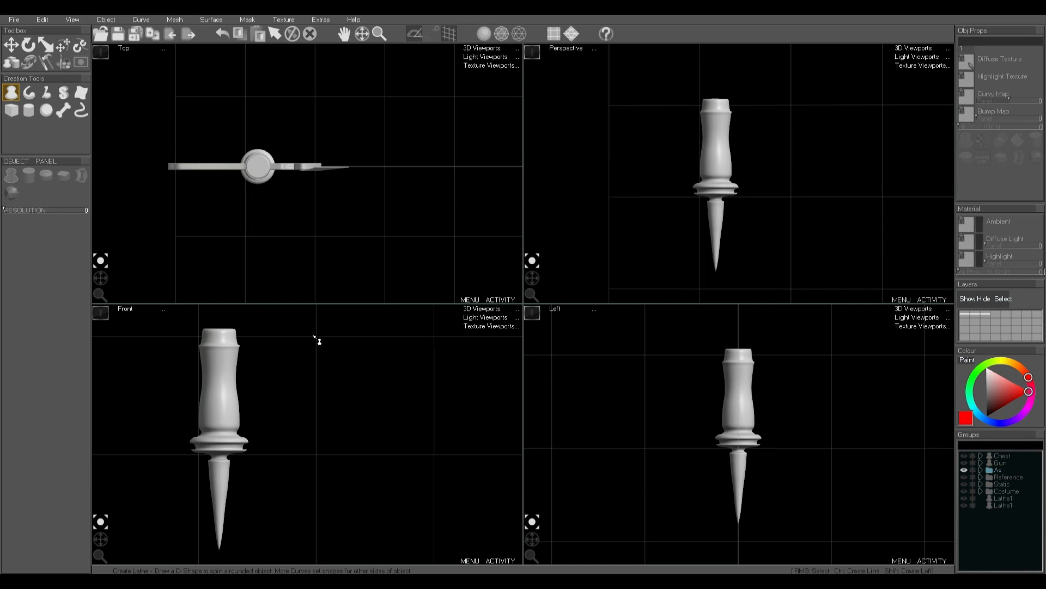
{"action": "mouse_move", "coordinate": [314, 336]}
{"action": "left_mouse_down"}
{"action": "mouse_move", "coordinate": [294, 342]}
{"action": "mouse_move", "coordinate": [295, 432]}
{"action": "mouse_move", "coordinate": [285, 439]}
{"action": "mouse_move", "coordinate": [299, 453]}
{"action": "mouse_move", "coordinate": [314, 548]}
{"action": "left_mouse_up"}
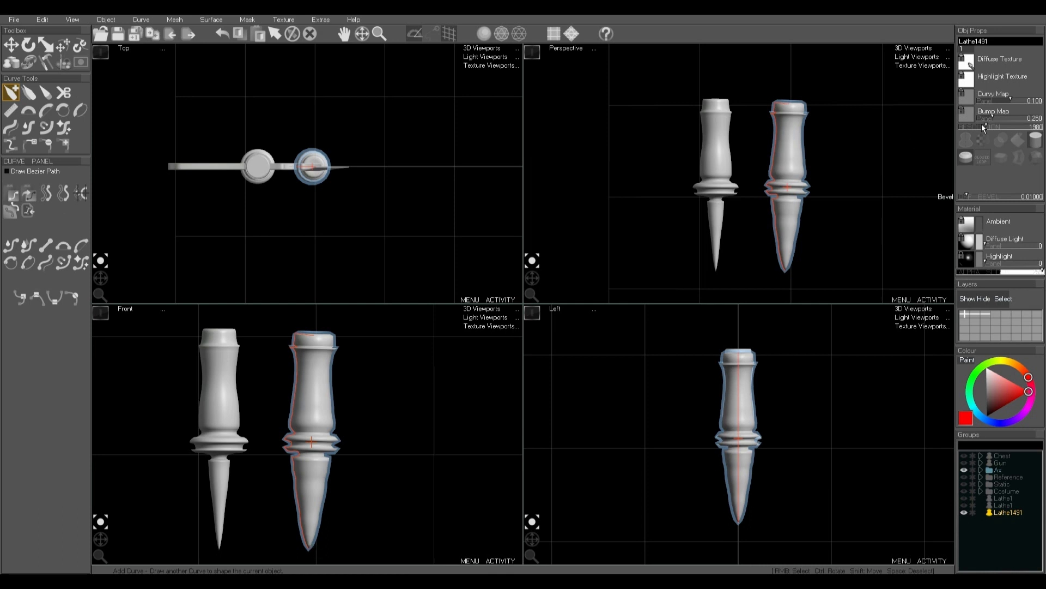
{"action": "left_click_drag", "start_coordinate": [983, 124], "coordinate": [1006, 125]}
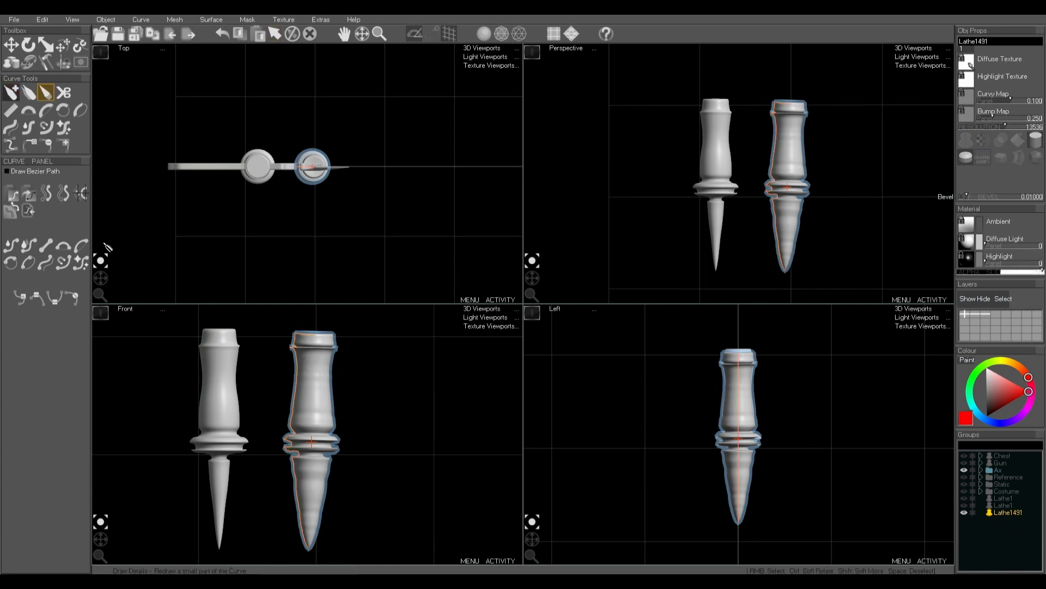
Step: Reshape the new lathe's long grip section and its lower spike into clean curves with Segment to Simple Arc
{"action": "left_click", "coordinate": [82, 195]}
{"action": "left_click", "coordinate": [81, 195]}
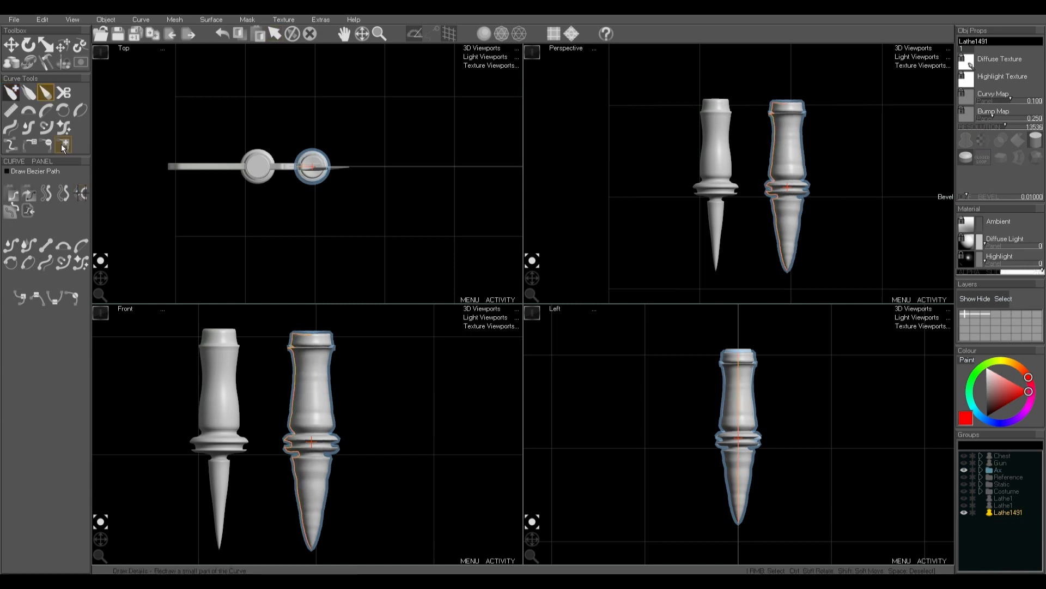
{"action": "left_click", "coordinate": [16, 133]}
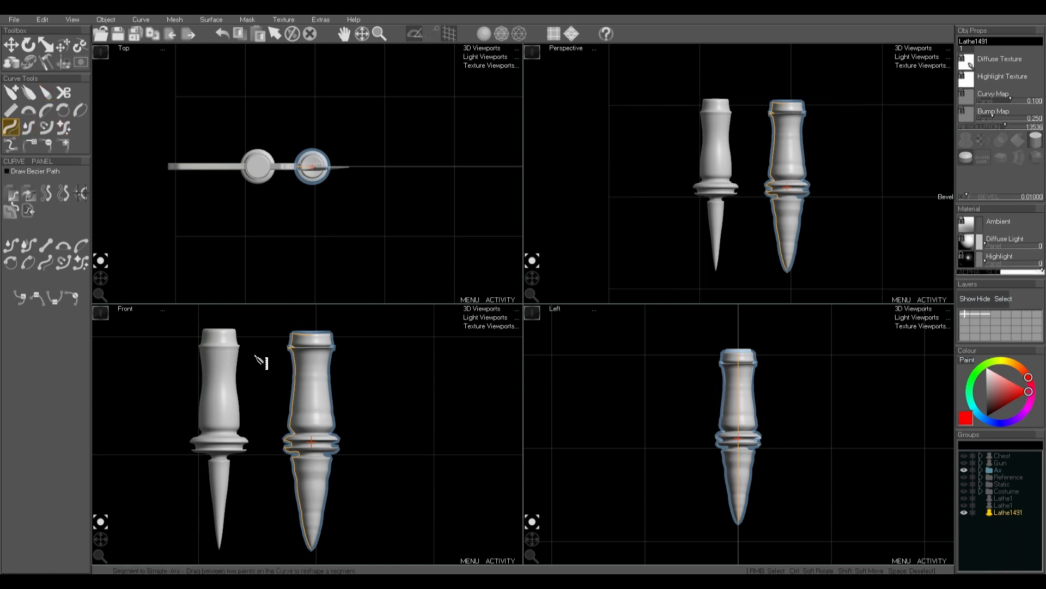
{"action": "left_click", "coordinate": [295, 352]}
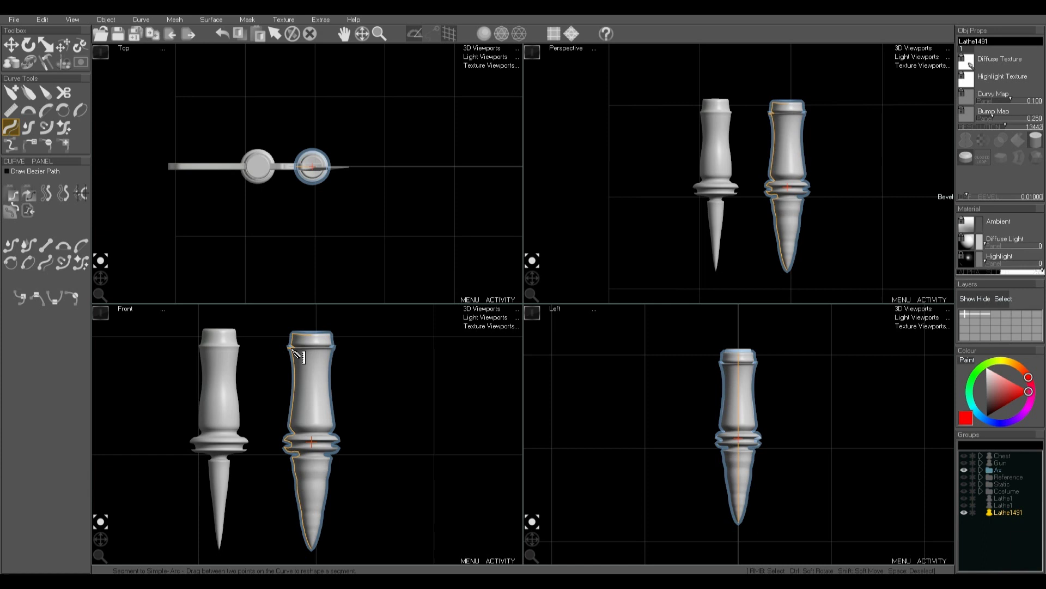
{"action": "left_click_drag", "start_coordinate": [296, 463], "coordinate": [312, 548]}
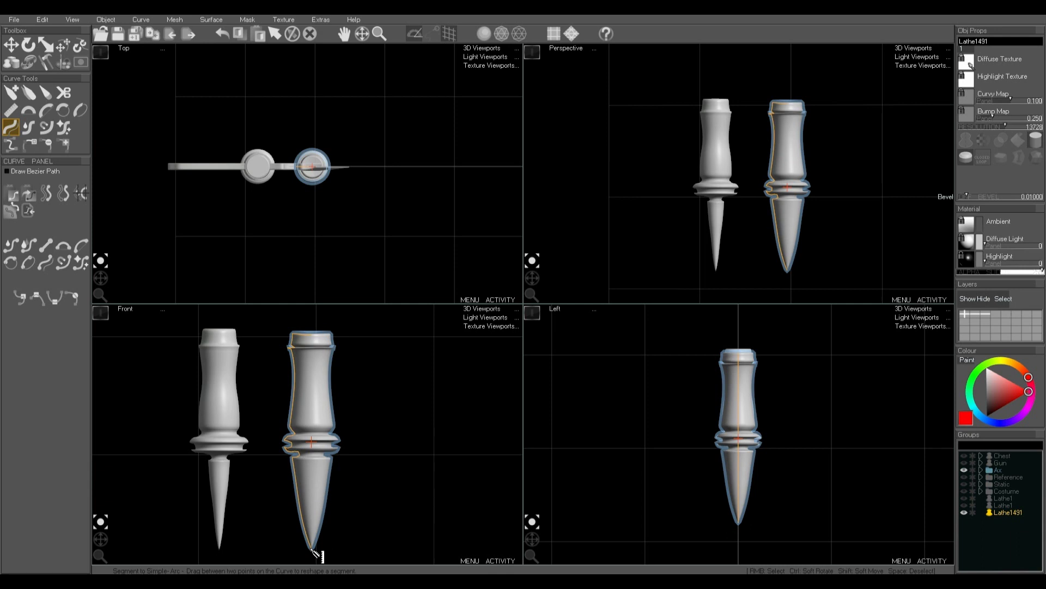
Step: Round the groove between the collar rings and the transitions into the spike and grip with simple arcs, and deselect the lathe
{"action": "scroll", "coordinate": [289, 450], "scroll_direction": "up", "scroll_amount": 5}
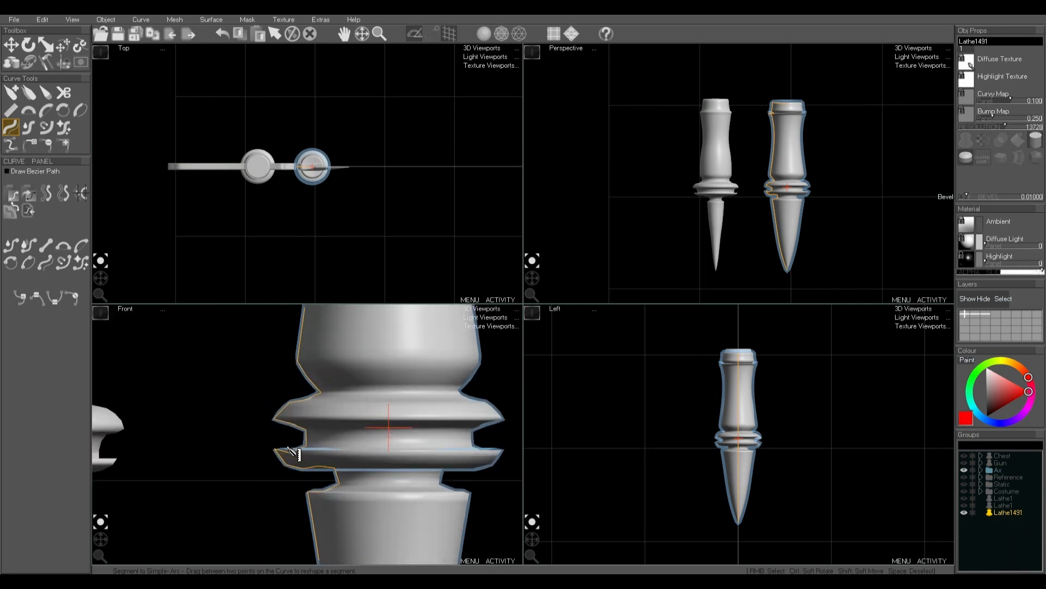
{"action": "left_click_drag", "start_coordinate": [289, 447], "coordinate": [276, 420]}
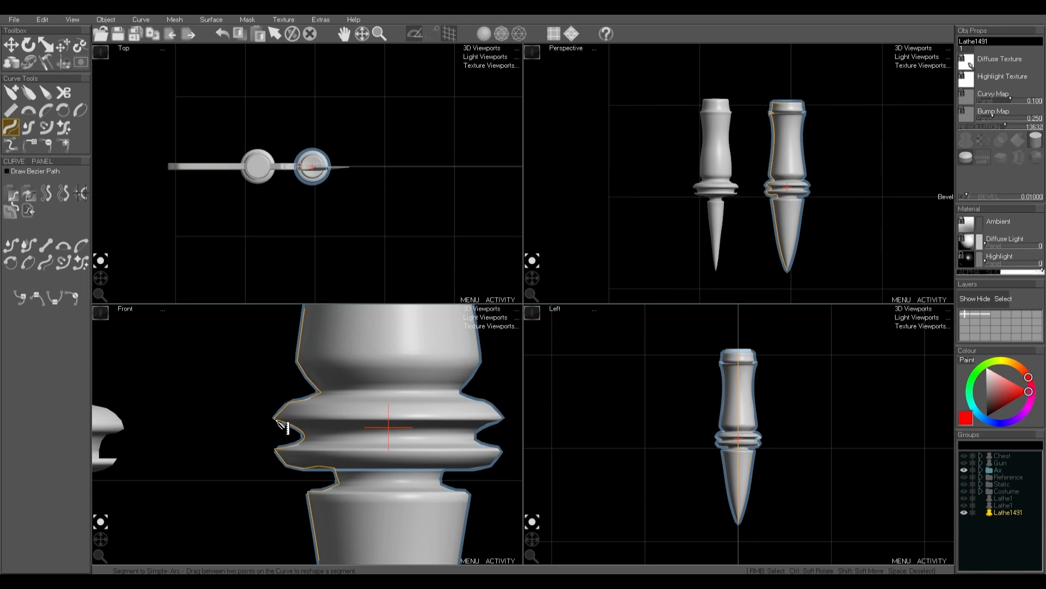
{"action": "left_click_drag", "start_coordinate": [315, 498], "coordinate": [312, 494]}
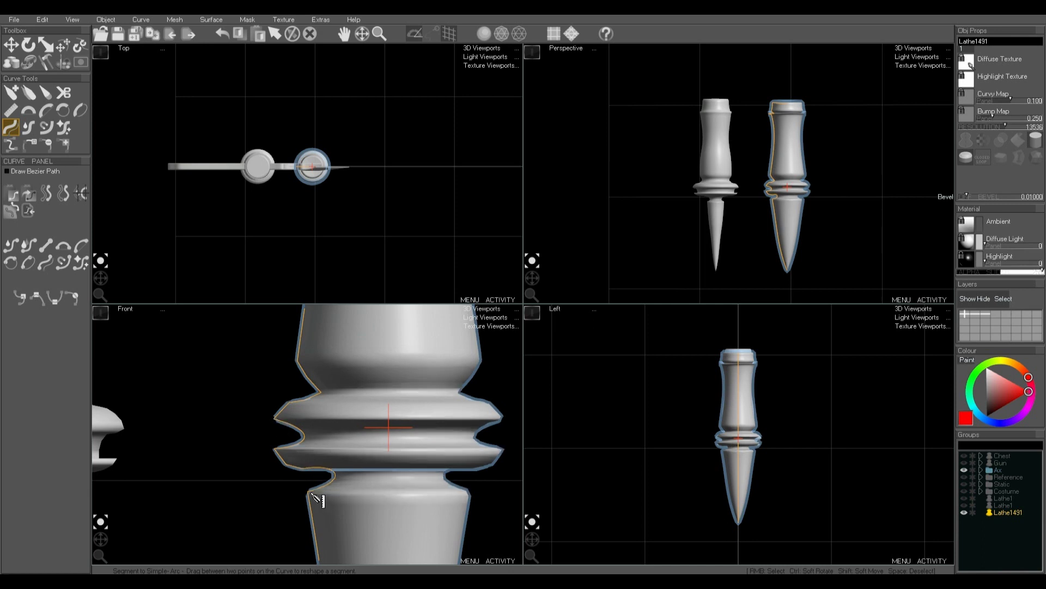
{"action": "scroll", "coordinate": [311, 403], "scroll_direction": "down", "scroll_amount": 2}
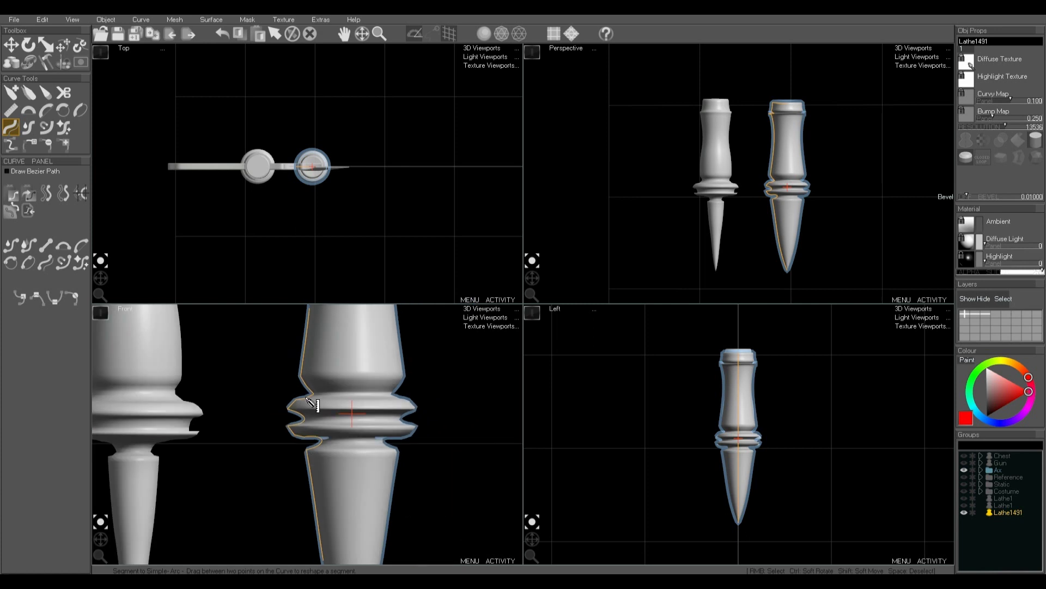
{"action": "scroll", "coordinate": [312, 403], "scroll_direction": "up", "scroll_amount": 2}
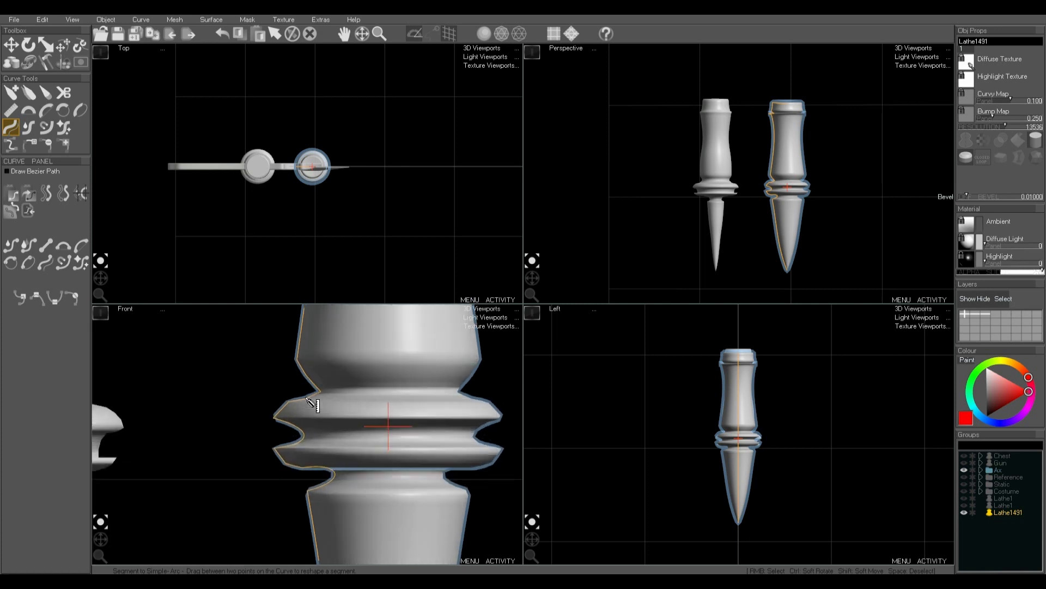
{"action": "left_click_drag", "start_coordinate": [309, 377], "coordinate": [309, 375]}
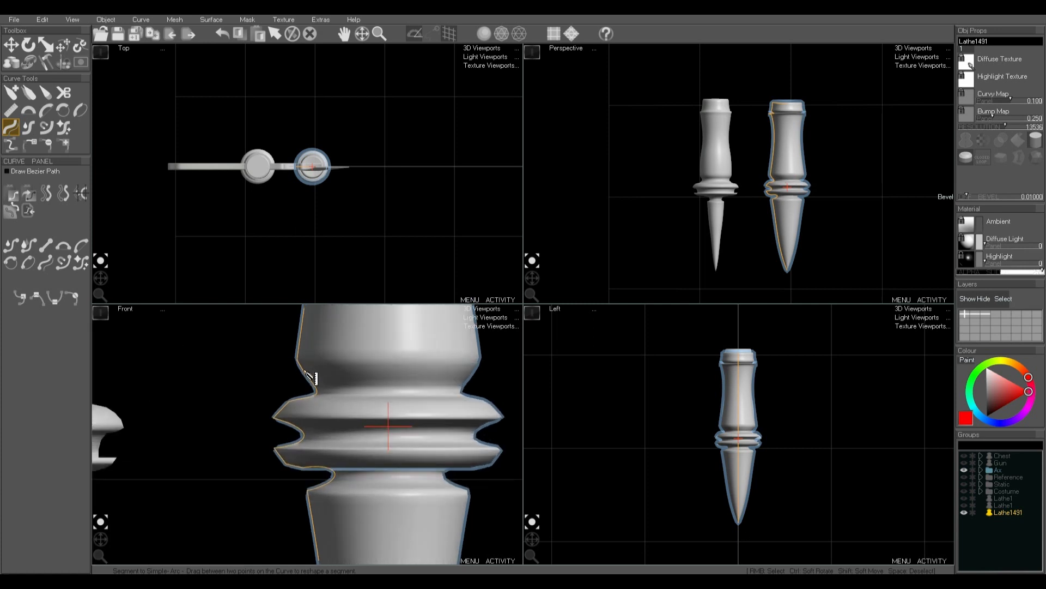
{"action": "scroll", "coordinate": [327, 390], "scroll_direction": "down", "scroll_amount": 6}
{"action": "key", "text": "space"}
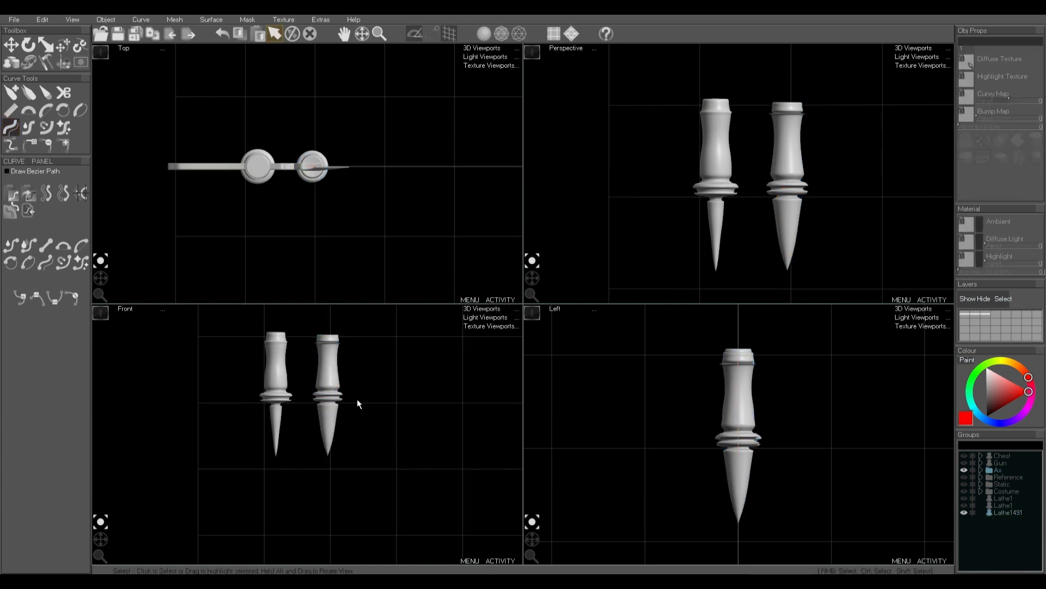
Step: Reselect the new lathe, reduce the thin ridge below its top band with a simple arc, and undo the last Soft Move pull
{"action": "scroll", "coordinate": [329, 335], "scroll_direction": "up", "scroll_amount": 5}
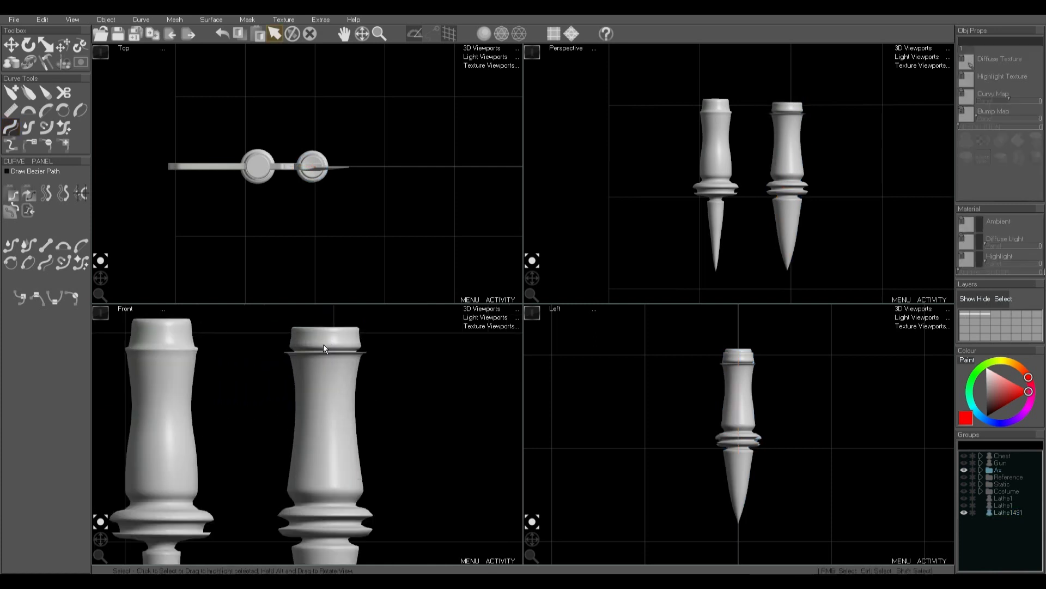
{"action": "left_click", "coordinate": [322, 345]}
{"action": "scroll", "coordinate": [313, 355], "scroll_direction": "up", "scroll_amount": 2}
{"action": "key", "text": "Tab"}
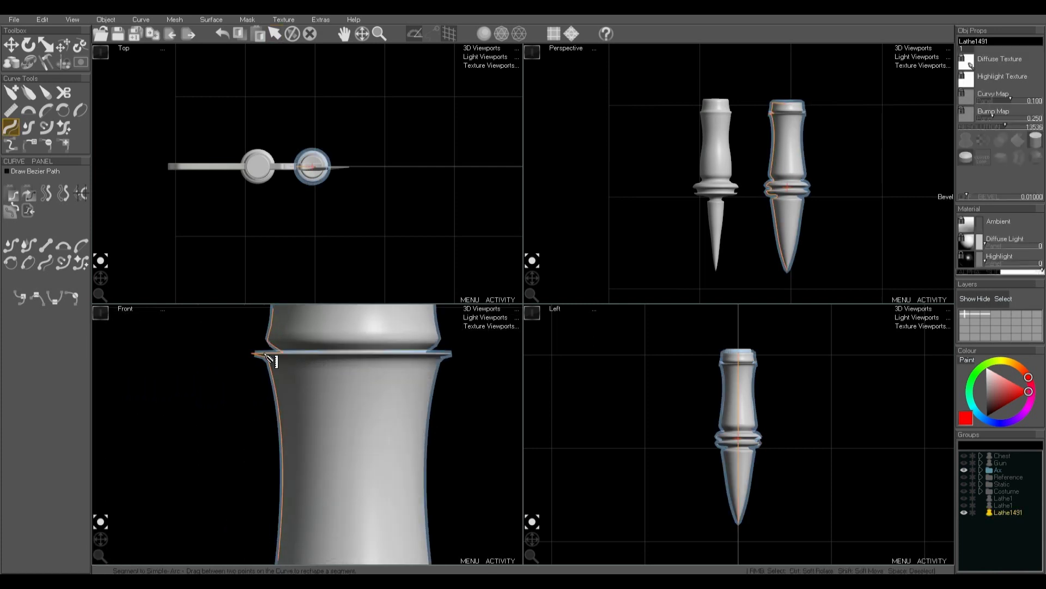
{"action": "left_click_drag", "start_coordinate": [265, 354], "coordinate": [268, 356]}
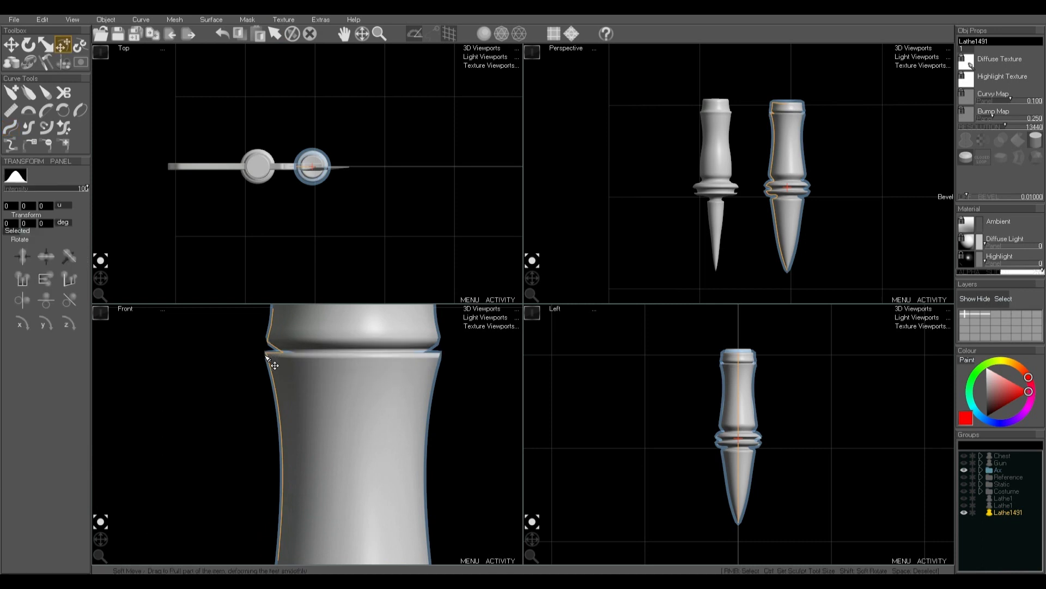
{"action": "left_click_drag", "start_coordinate": [266, 354], "coordinate": [294, 392], "text": "shift"}
{"action": "scroll", "coordinate": [294, 392], "scroll_direction": "down", "scroll_amount": 5}
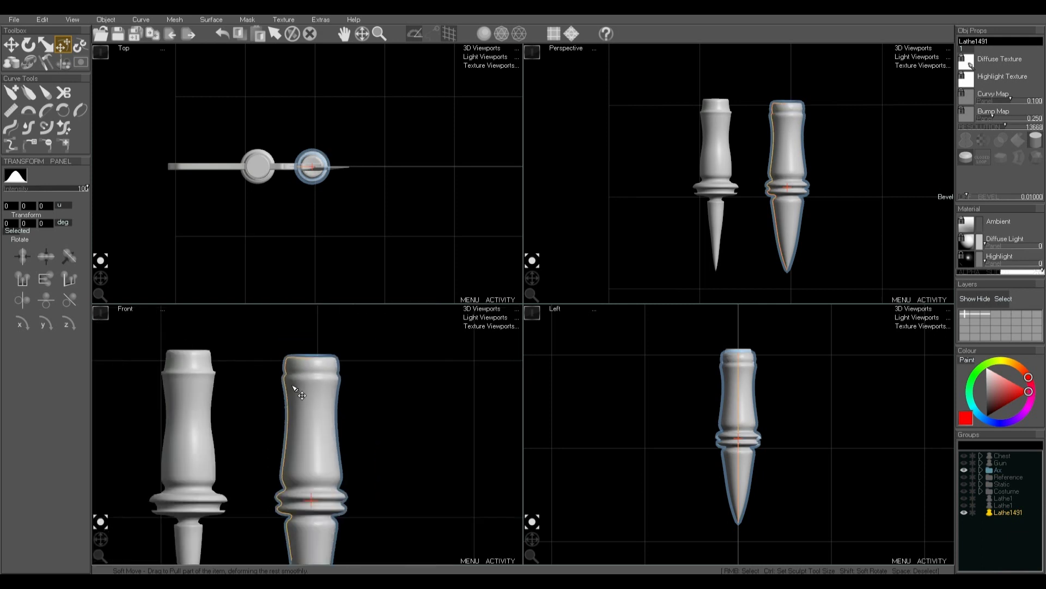
{"action": "key", "text": "ctrl+z"}
{"action": "scroll", "coordinate": [297, 392], "scroll_direction": "down", "scroll_amount": 5}
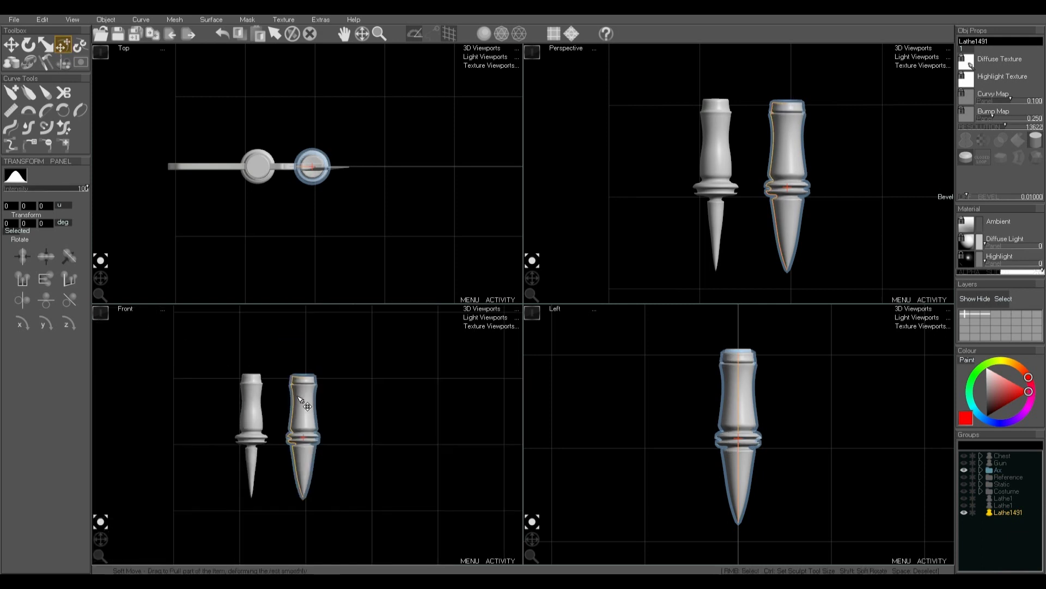
Step: Review the curve line-drawing options, reselect the new lathe and compare it with the original grip in the Front and Perspective viewports
{"action": "left_click", "coordinate": [141, 20]}
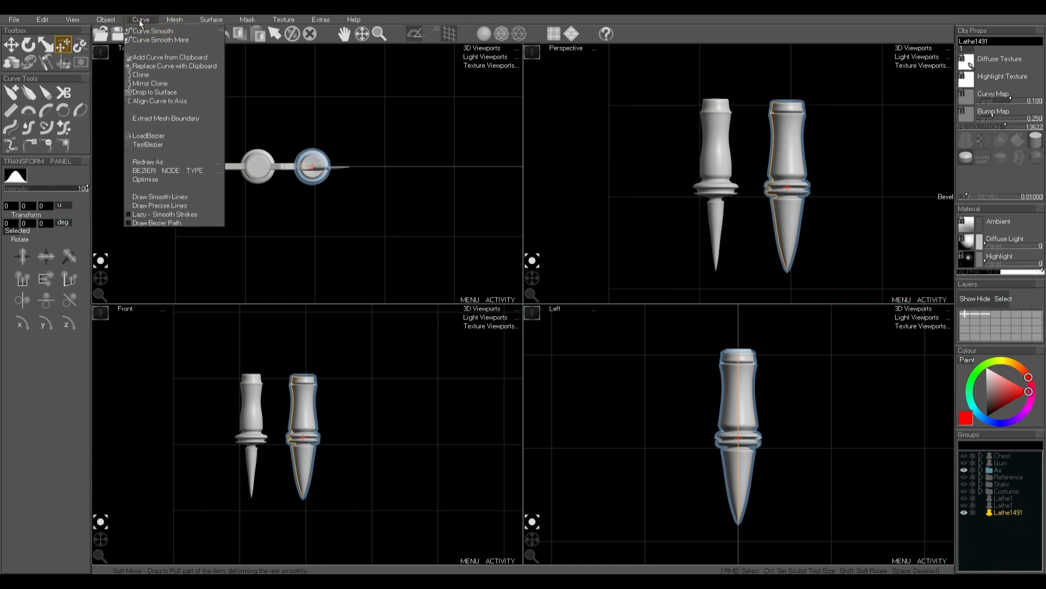
{"action": "left_click", "coordinate": [159, 201]}
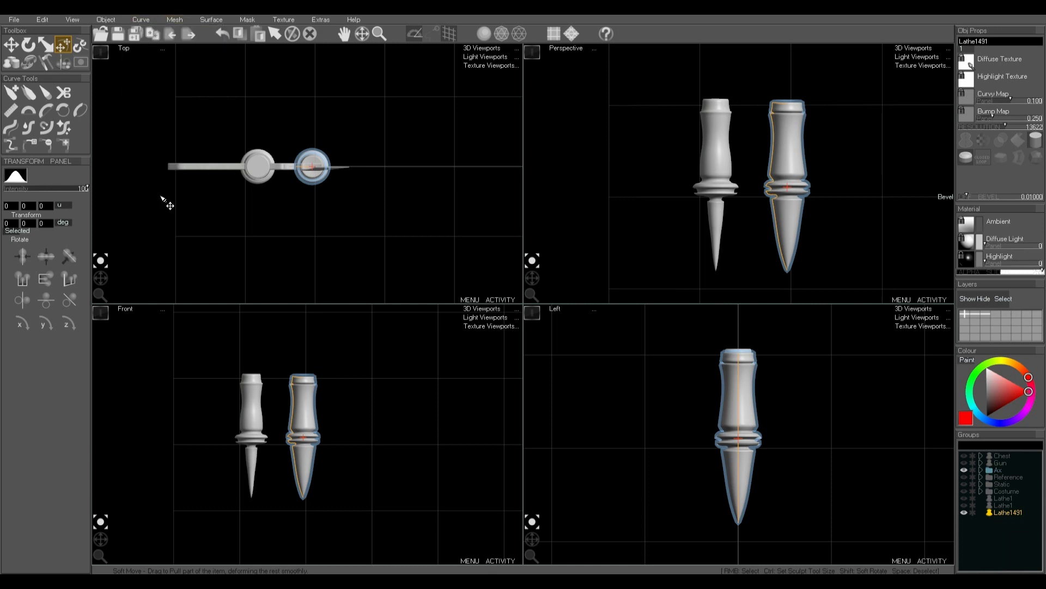
{"action": "right_click", "coordinate": [319, 414]}
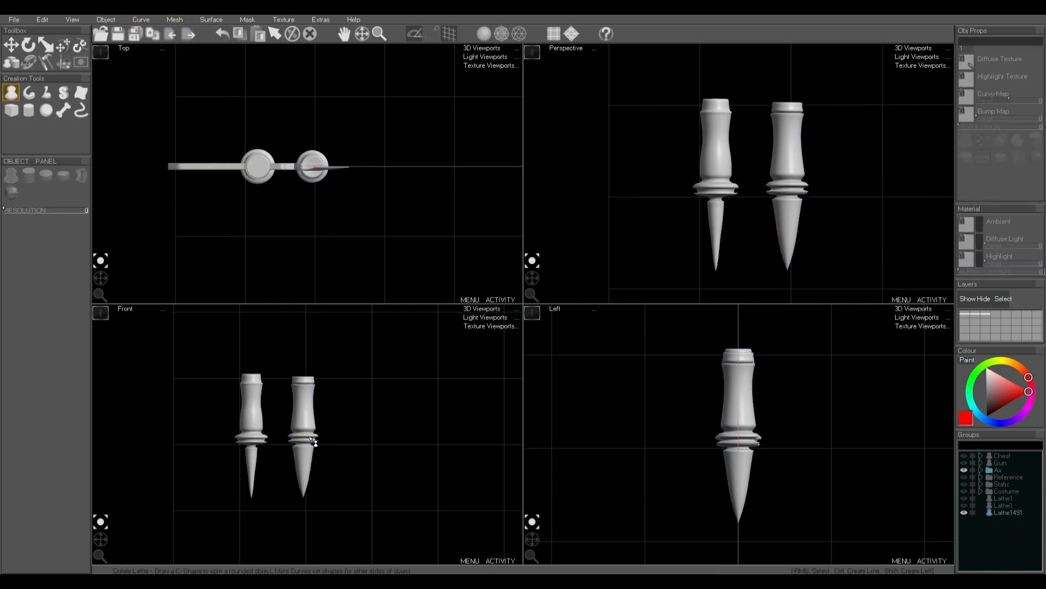
{"action": "right_click", "coordinate": [313, 441]}
{"action": "scroll", "coordinate": [304, 437], "scroll_direction": "up", "scroll_amount": 4}
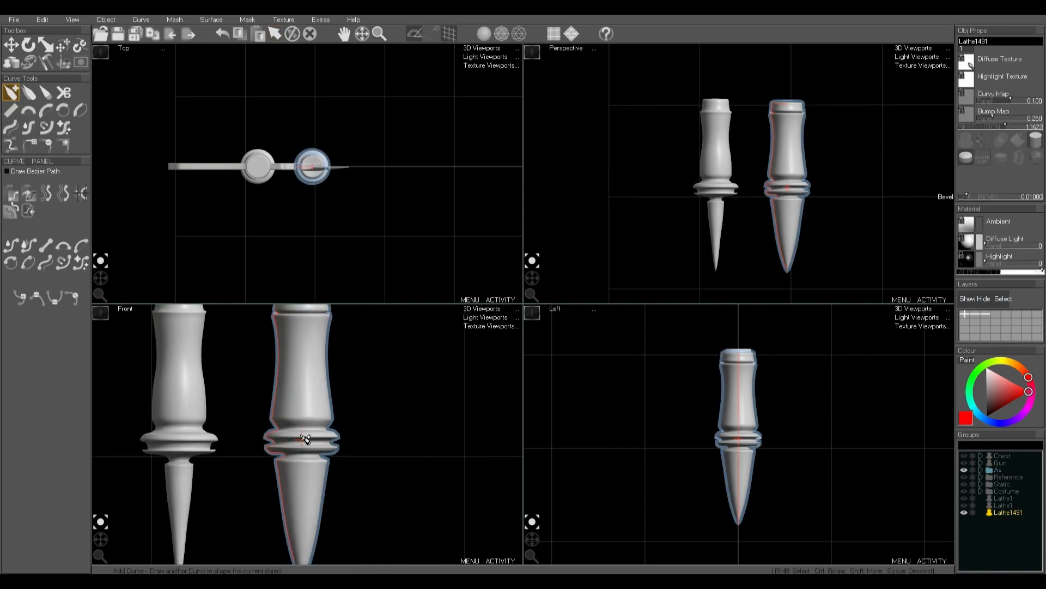
{"action": "scroll", "coordinate": [305, 439], "scroll_direction": "down", "scroll_amount": 2}
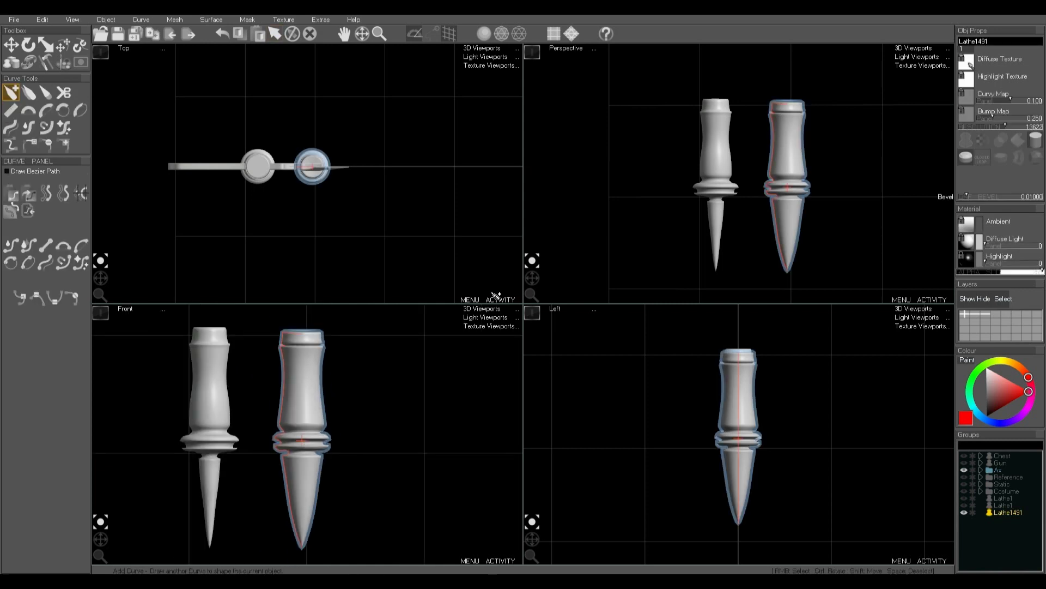
{"action": "middle_click_drag", "start_coordinate": [531, 283], "coordinate": [518, 296]}
{"action": "left_click_drag", "start_coordinate": [520, 297], "coordinate": [729, 240]}
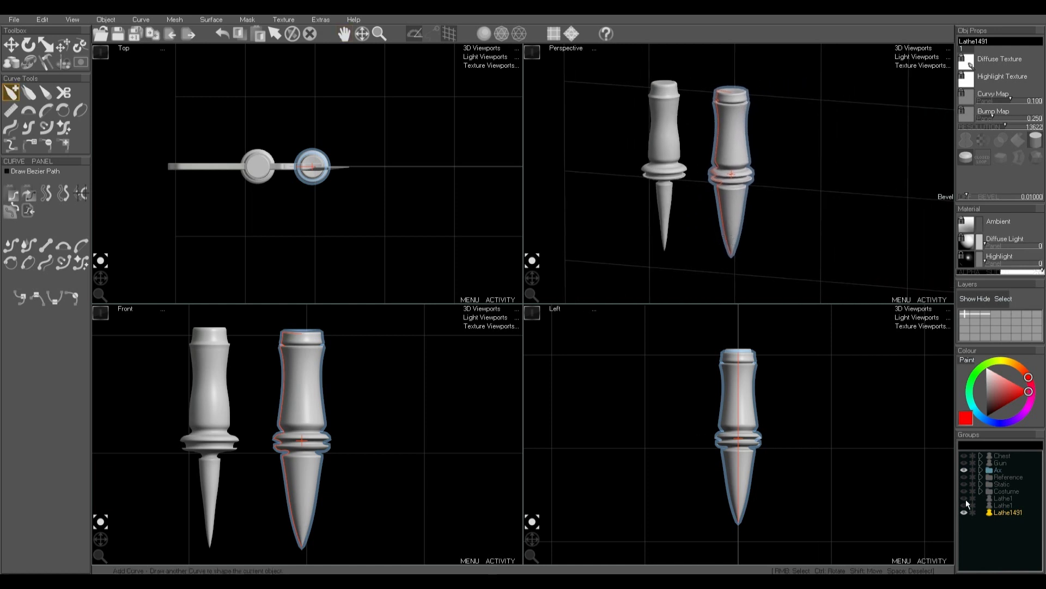
Step: Show all hidden parts of the Ax group, frame the complete ax in the Perspective viewport and deselect the new lathe
{"action": "left_click", "coordinate": [966, 468]}
{"action": "left_click", "coordinate": [966, 468]}
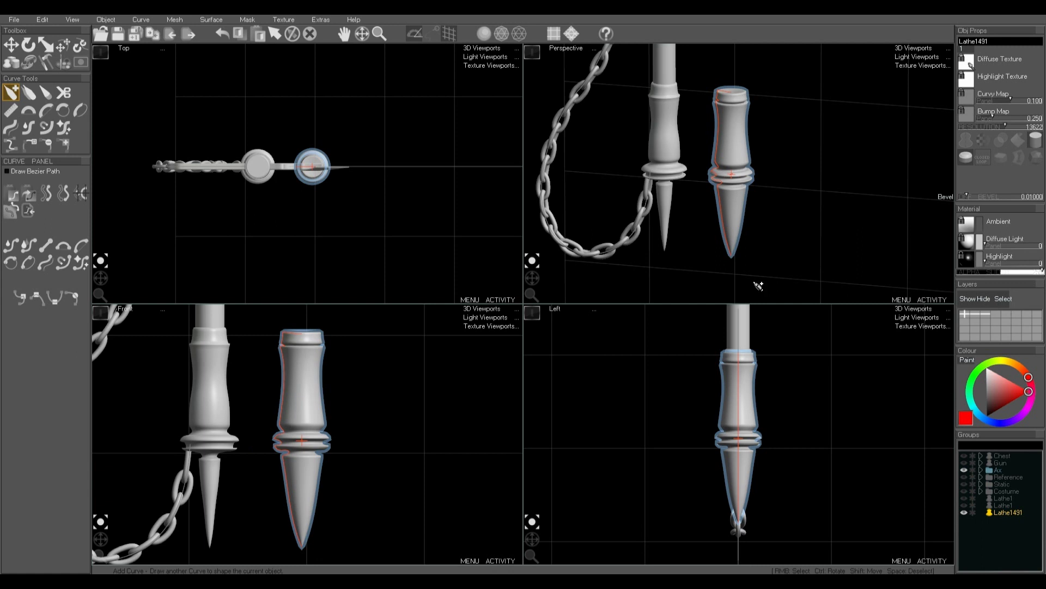
{"action": "scroll", "coordinate": [681, 210], "scroll_direction": "down", "scroll_amount": 4}
{"action": "middle_click_drag", "start_coordinate": [691, 221], "coordinate": [687, 232]}
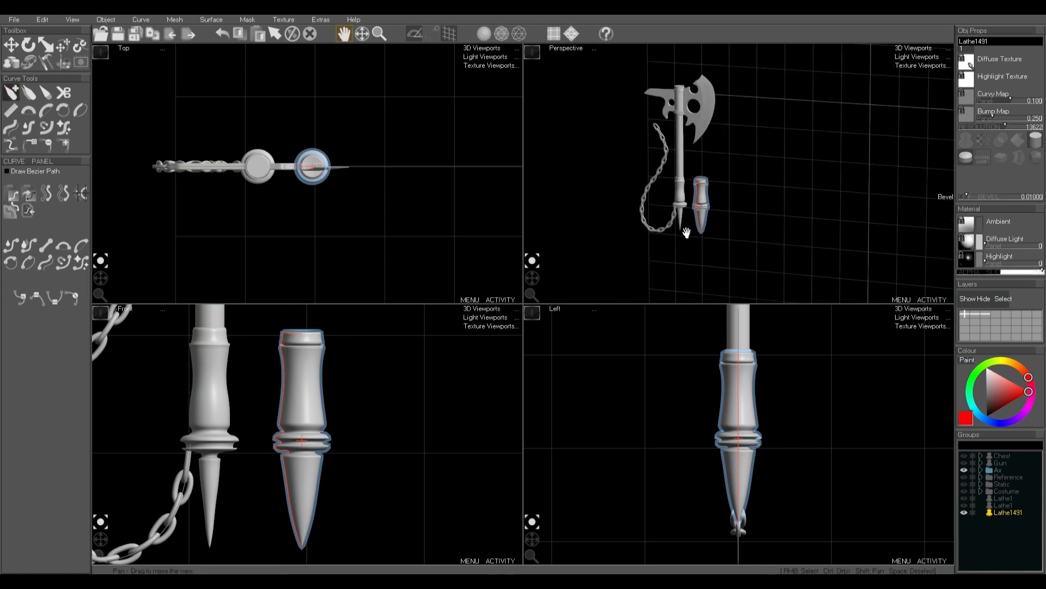
{"action": "left_click_drag", "start_coordinate": [686, 232], "coordinate": [695, 250]}
{"action": "key", "text": "space"}
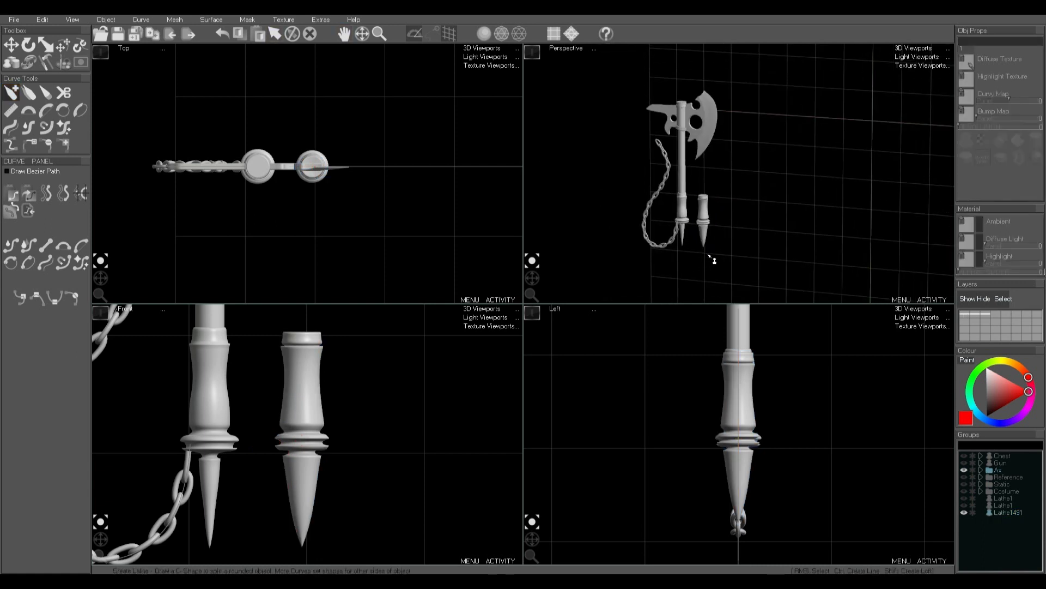
Step: Hide the redrawn grip lathe and frame the complete ax in the Front viewport
{"action": "right_click", "coordinate": [708, 225]}
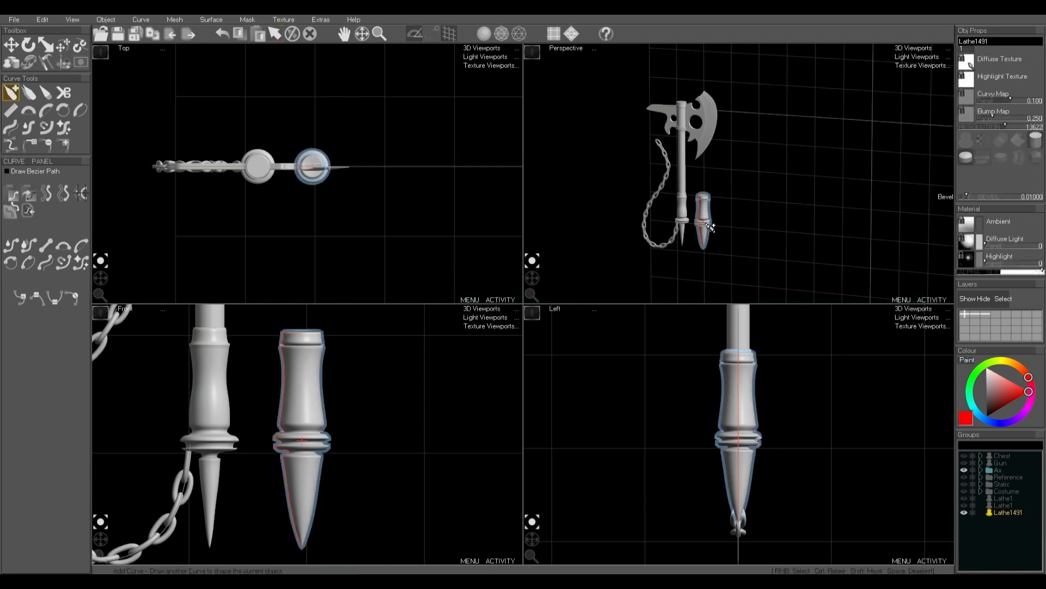
{"action": "key", "text": "h"}
{"action": "key", "text": "space"}
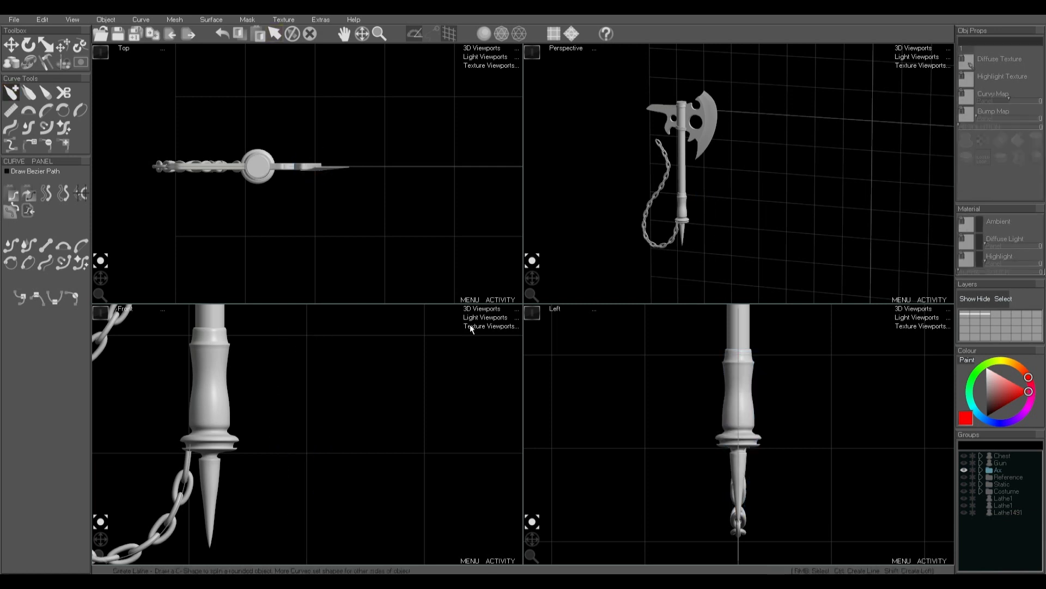
{"action": "scroll", "coordinate": [261, 425], "scroll_direction": "down", "scroll_amount": 4}
{"action": "middle_click_drag", "start_coordinate": [272, 395], "coordinate": [308, 464]}
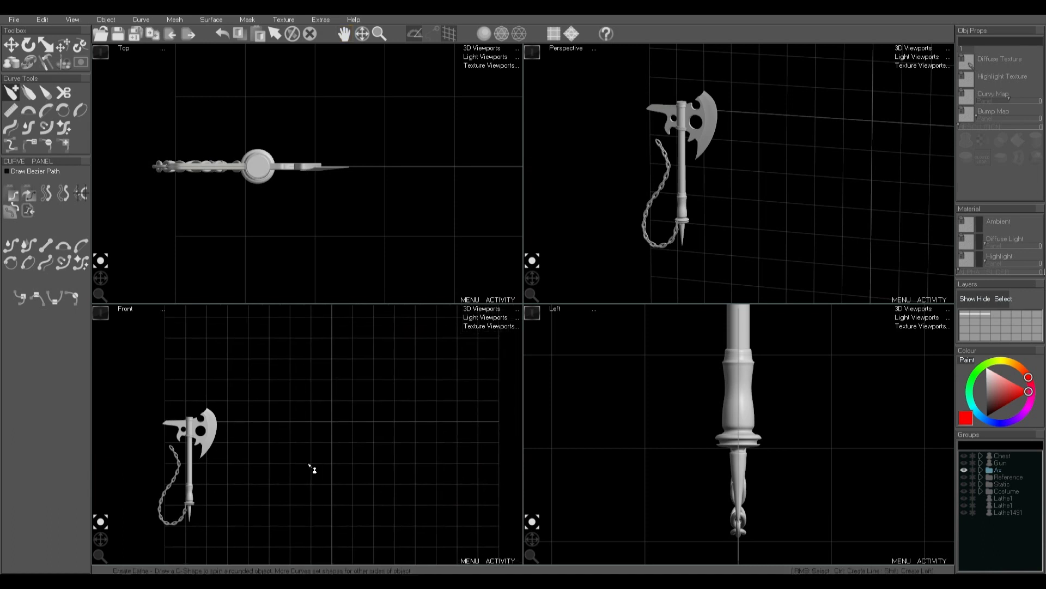
Step: Show the Chest and Costume groups and frame the character's bare thigh in the Front viewport
{"action": "left_click", "coordinate": [964, 456]}
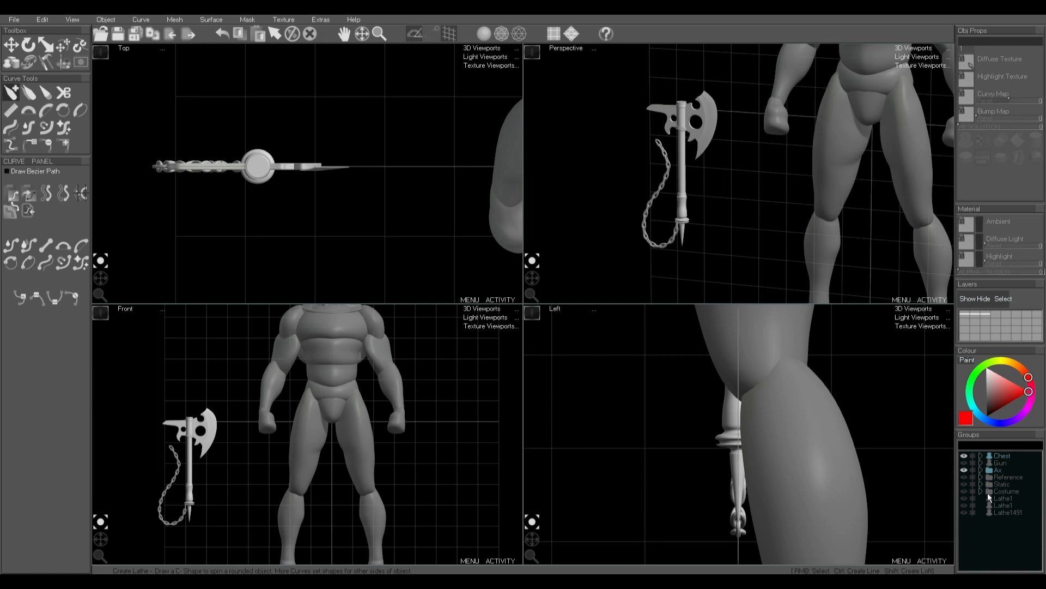
{"action": "left_click", "coordinate": [965, 491]}
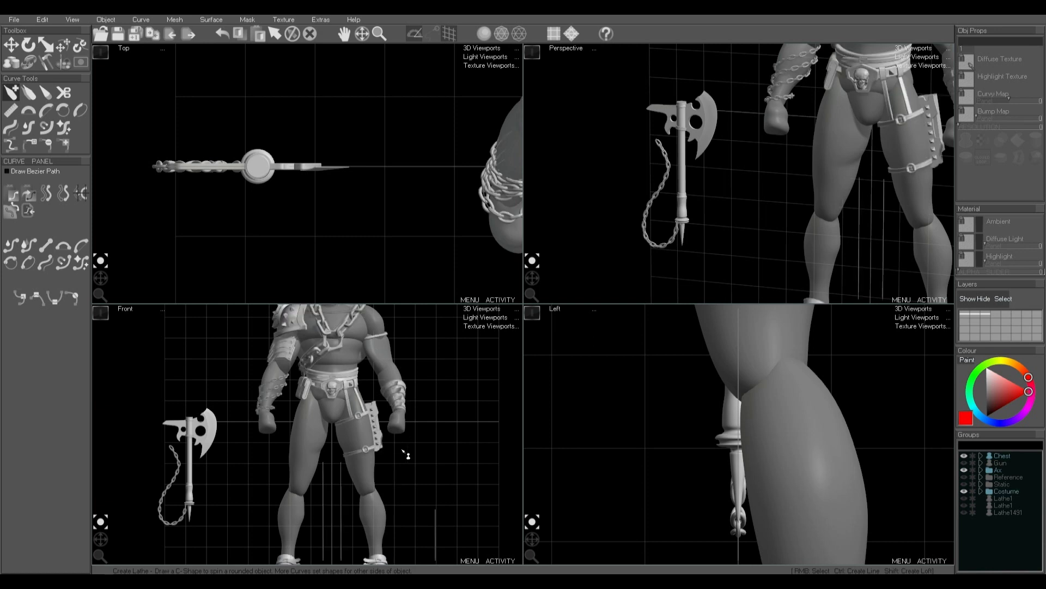
{"action": "left_click_drag", "start_coordinate": [406, 454], "coordinate": [377, 492]}
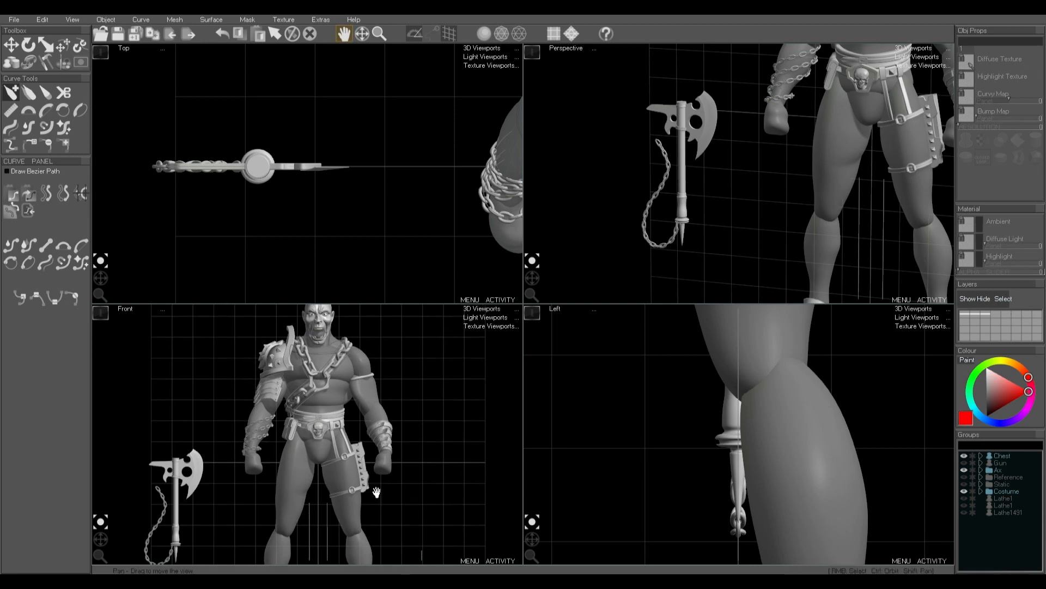
{"action": "middle_click_drag", "start_coordinate": [377, 492], "coordinate": [377, 480]}
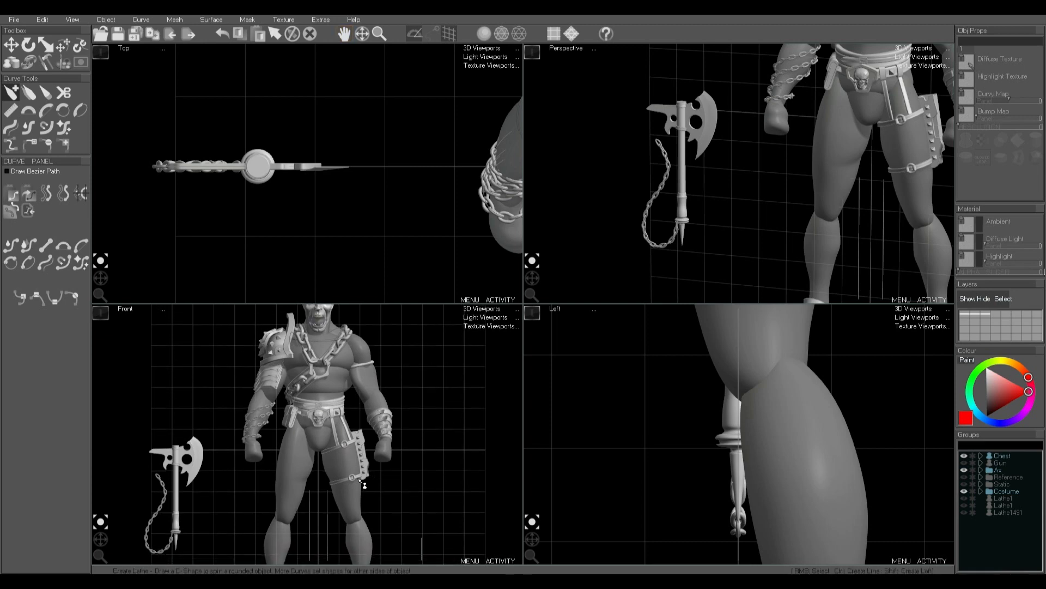
{"action": "scroll", "coordinate": [359, 480], "scroll_direction": "up", "scroll_amount": 6}
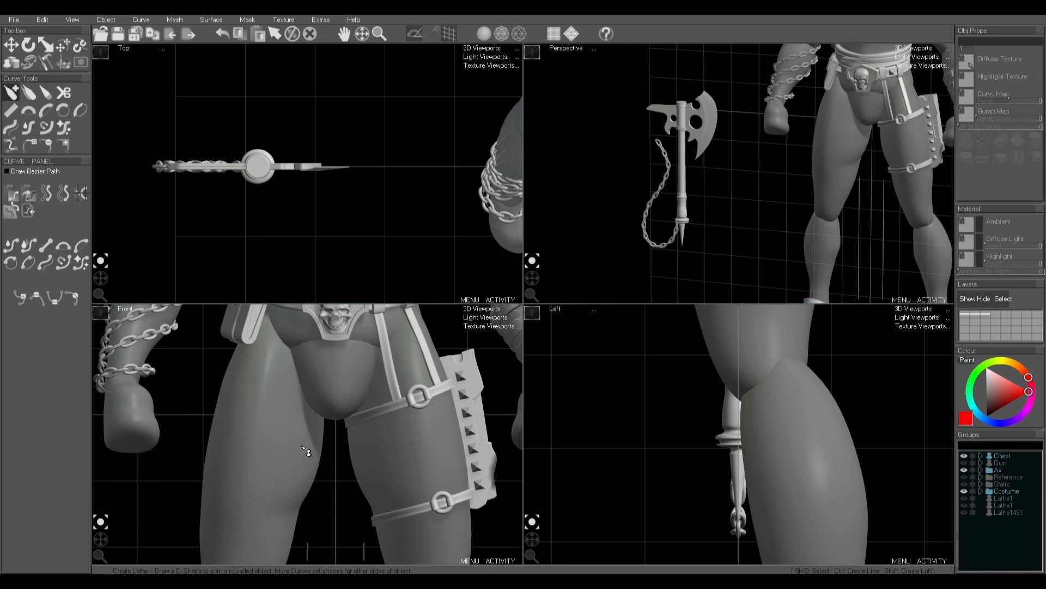
{"action": "middle_click_drag", "start_coordinate": [290, 463], "coordinate": [292, 433]}
Step: Create a new lathe by drawing a short C-shaped band profile on the outer edge of the bare thigh in the Front viewport
{"action": "left_click", "coordinate": [11, 92]}
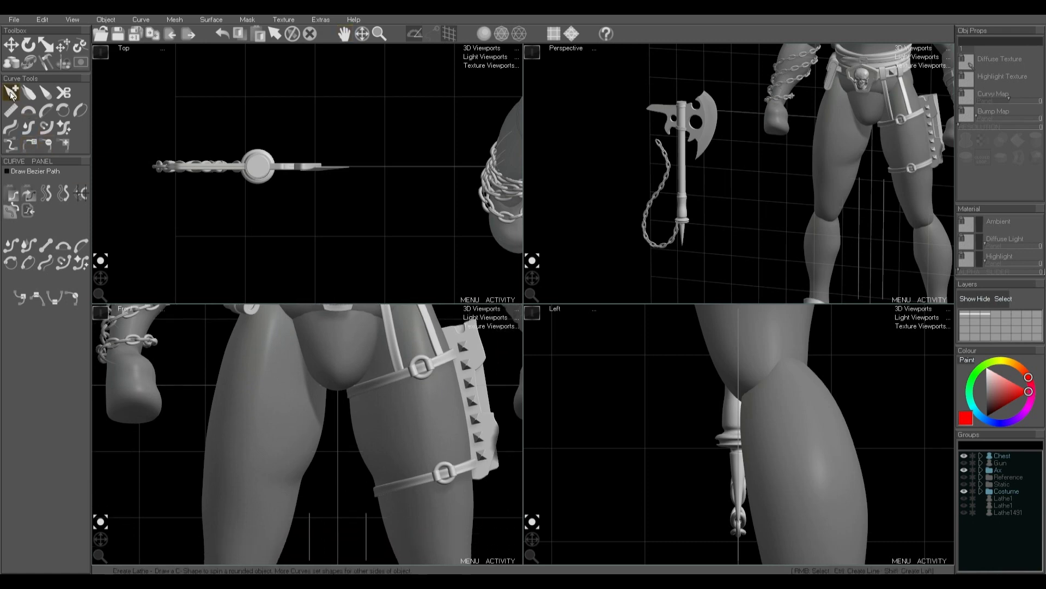
{"action": "left_click", "coordinate": [11, 94]}
{"action": "left_click_drag", "start_coordinate": [211, 388], "coordinate": [207, 409]}
{"action": "left_click_drag", "start_coordinate": [219, 422], "coordinate": [218, 419]}
{"action": "scroll", "coordinate": [218, 419], "scroll_direction": "up", "scroll_amount": 3}
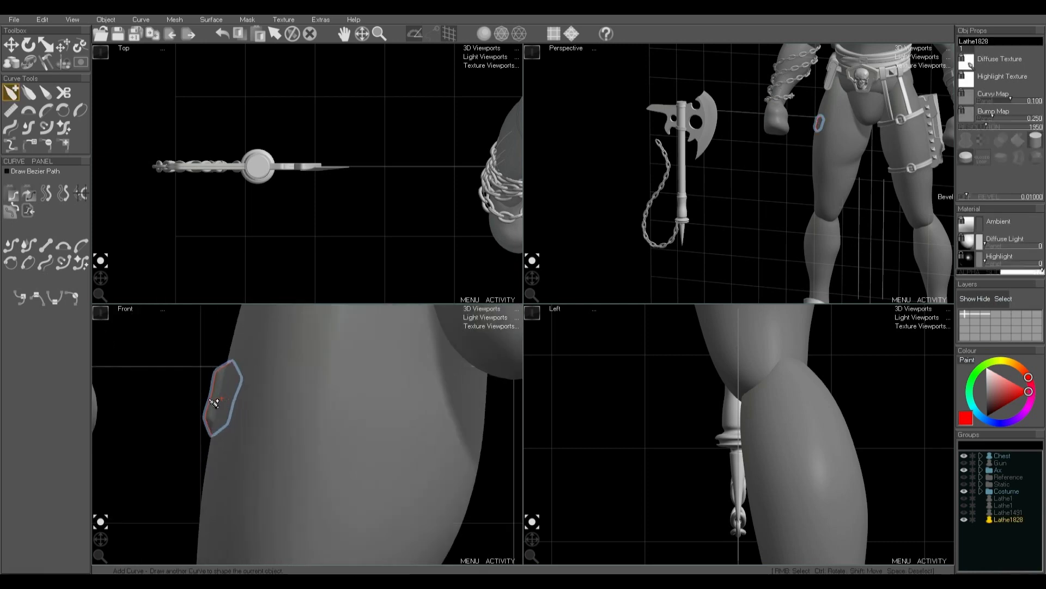
Step: Reshape the band's profile curve with Soft Move, squaring its lower and upper ends along the outer thigh
{"action": "key", "text": "2"}
{"action": "key", "text": "3"}
{"action": "key", "text": "4"}
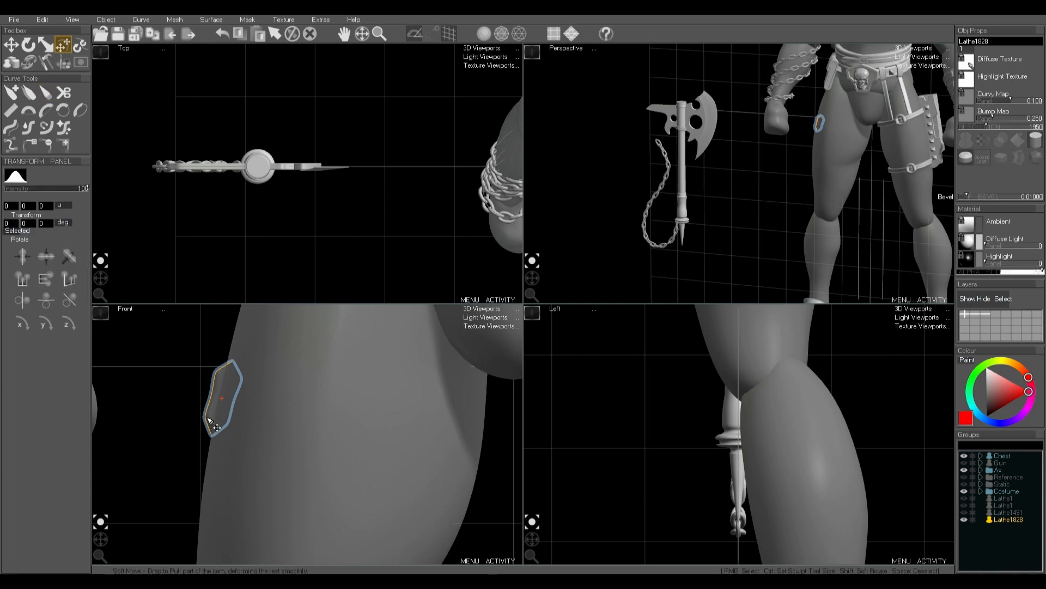
{"action": "left_click_drag", "start_coordinate": [205, 420], "coordinate": [199, 429]}
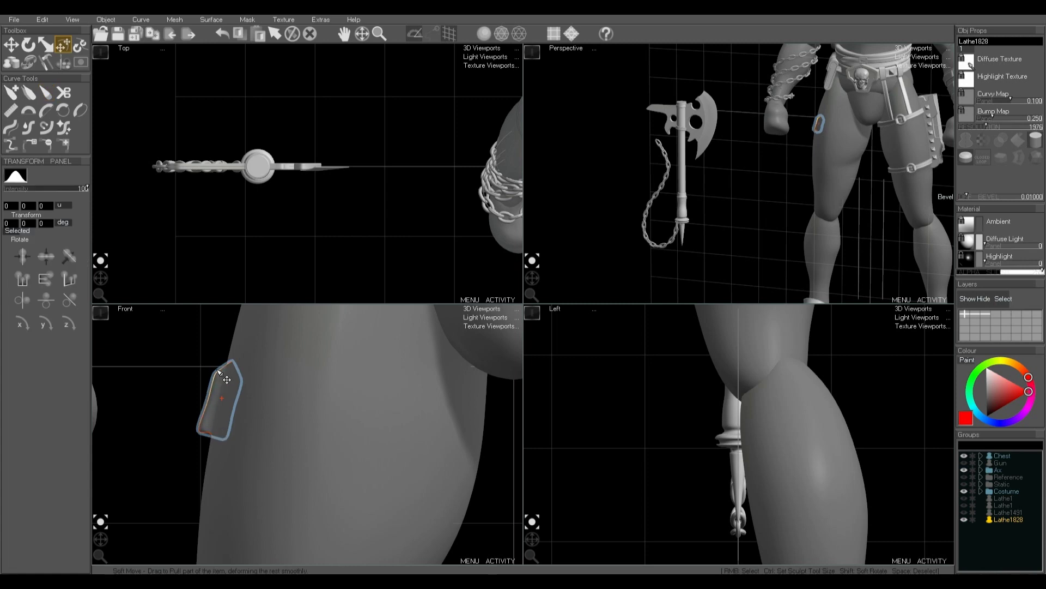
{"action": "left_click_drag", "start_coordinate": [215, 370], "coordinate": [235, 384]}
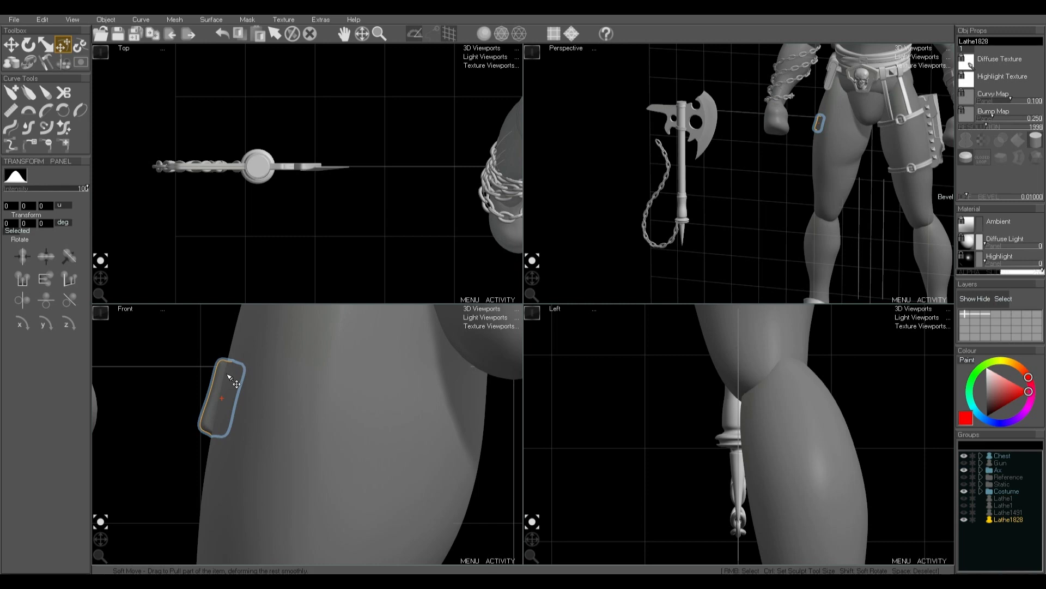
{"action": "scroll", "coordinate": [231, 401], "scroll_direction": "down", "scroll_amount": 4}
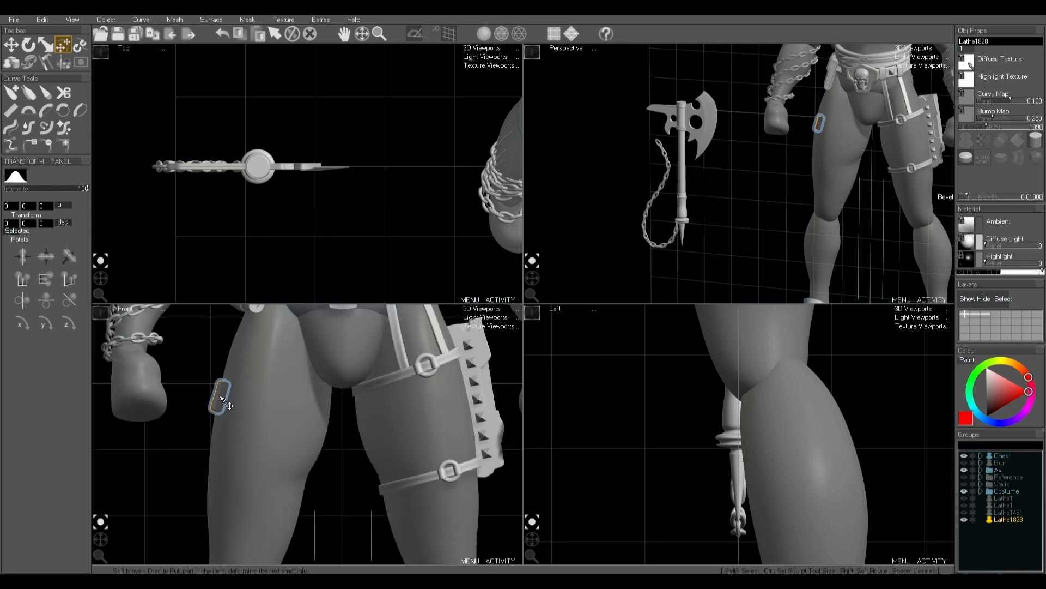
Step: Mirror Clone the profile curve and move the copy to the inner side of the bare thigh, slightly lower than the outer curve
{"action": "left_click", "coordinate": [145, 23]}
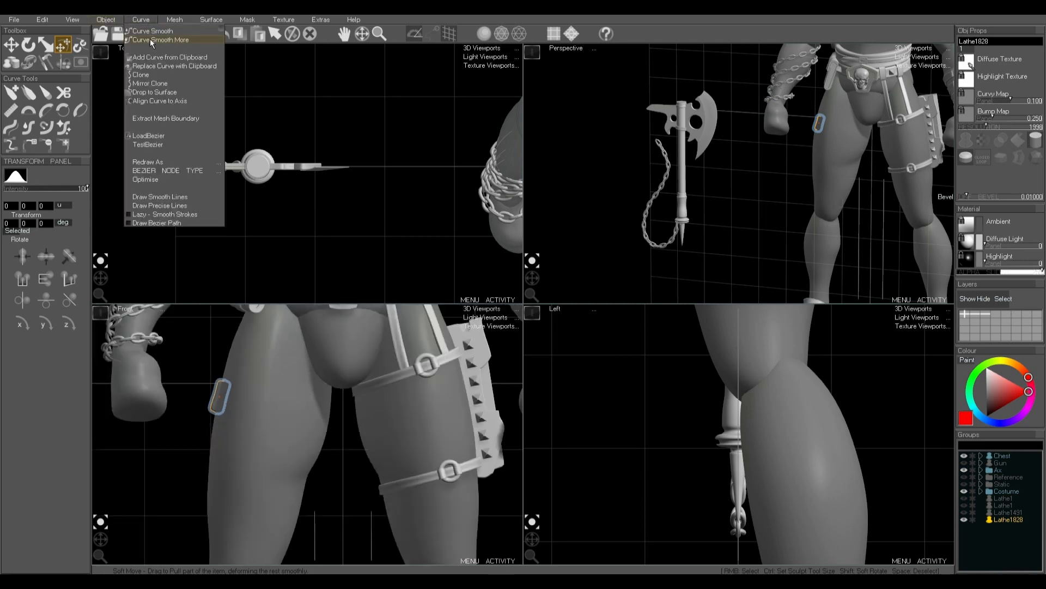
{"action": "left_click", "coordinate": [157, 85]}
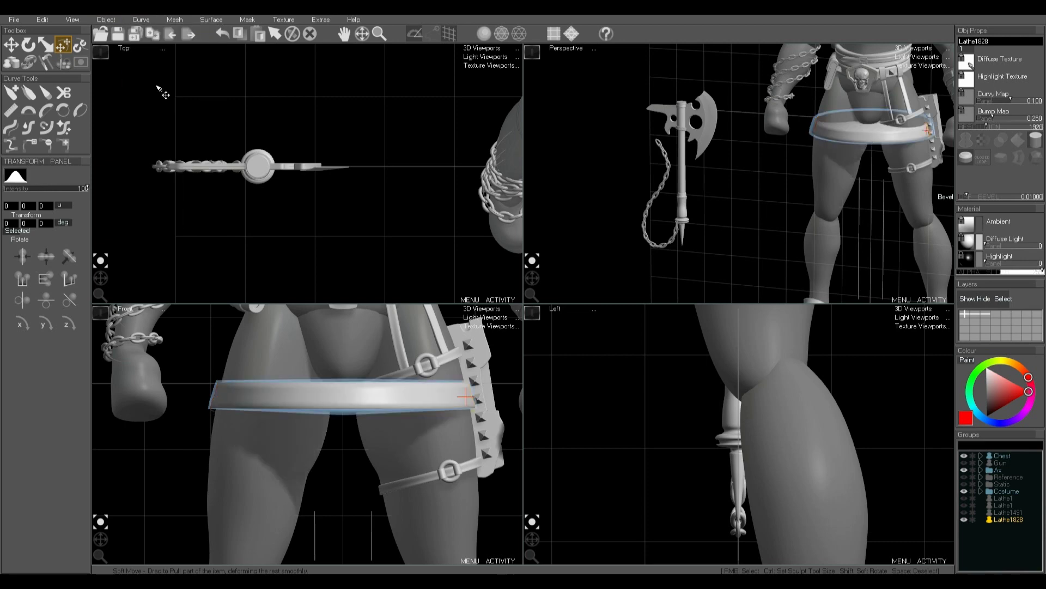
{"action": "left_click", "coordinate": [11, 45]}
{"action": "left_click_drag", "start_coordinate": [464, 397], "coordinate": [334, 424]}
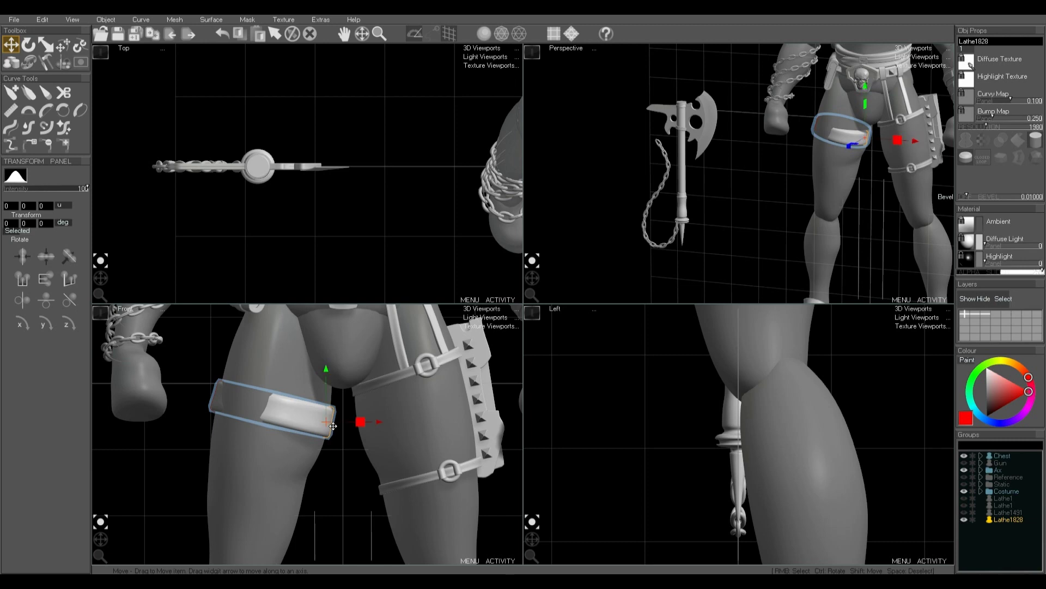
Step: Clone the outer profile curve, rotate the copy to face forward in the Top viewport and move it to the middle of the thigh
{"action": "right_click", "coordinate": [217, 395]}
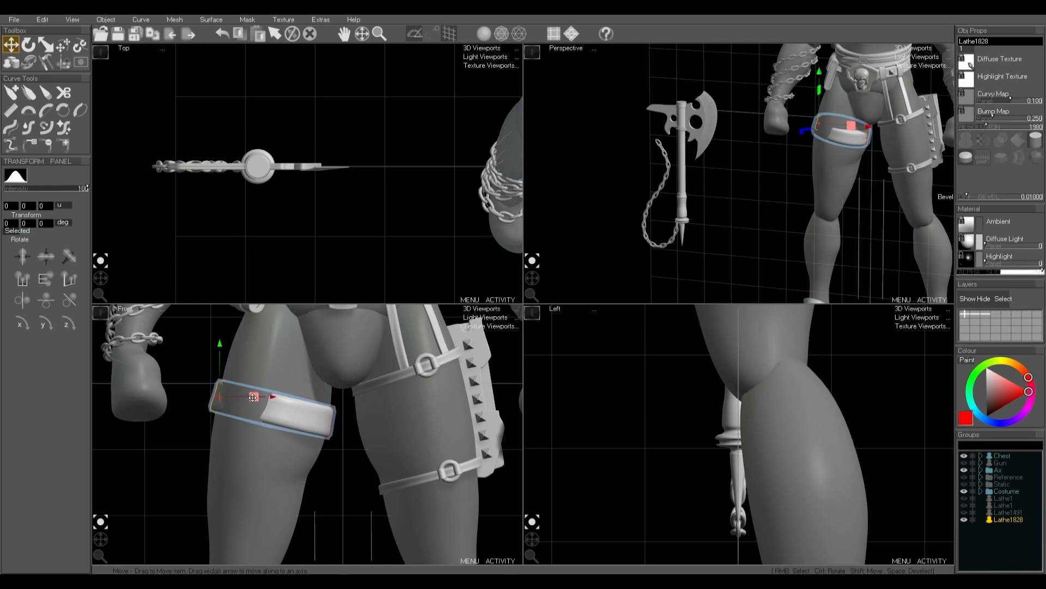
{"action": "left_click", "coordinate": [142, 19]}
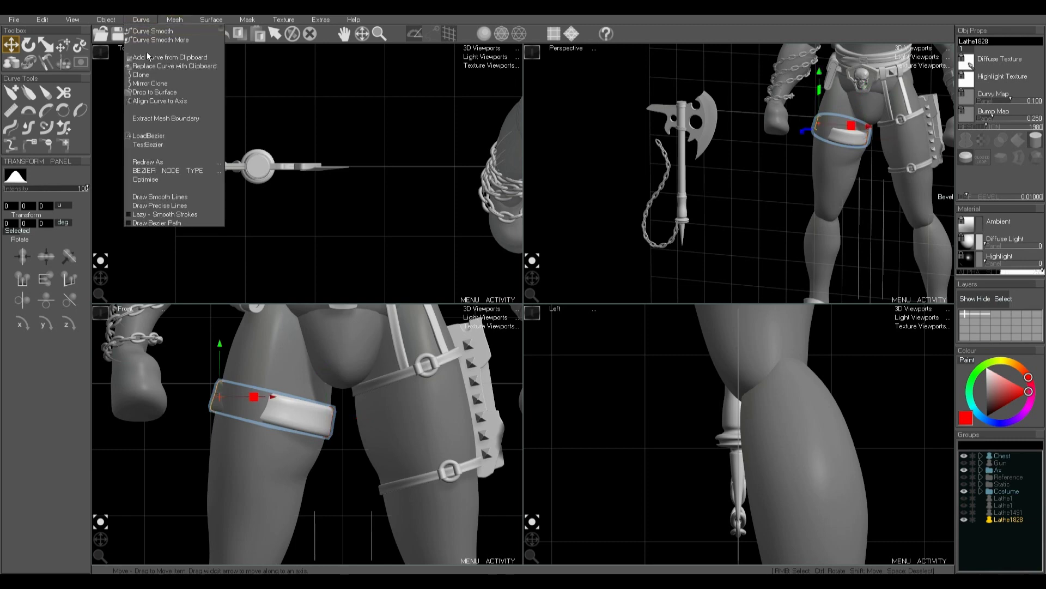
{"action": "left_click", "coordinate": [149, 74]}
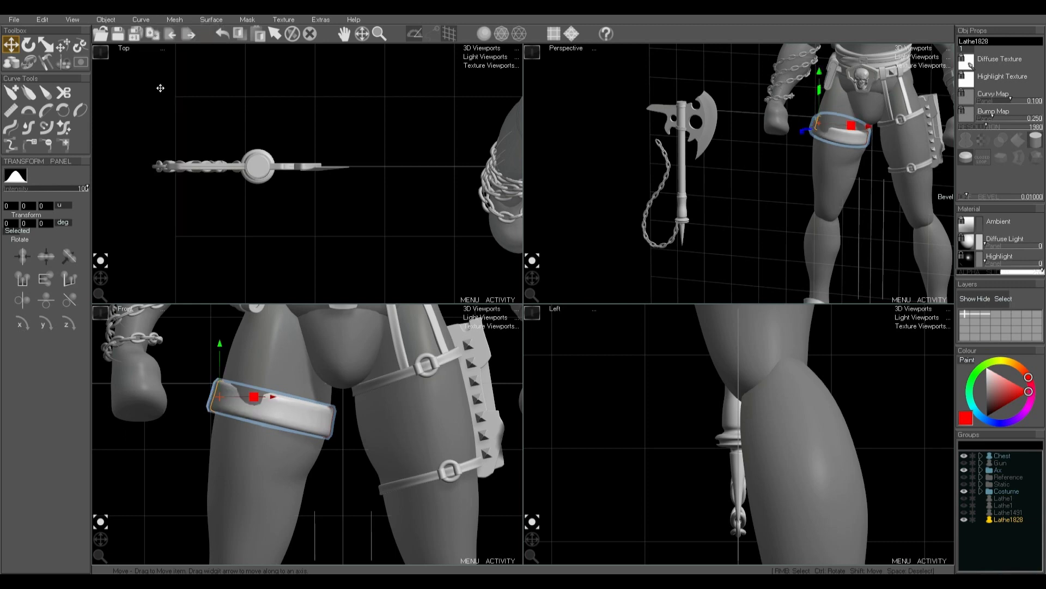
{"action": "scroll", "coordinate": [231, 159], "scroll_direction": "down", "scroll_amount": 5}
{"action": "scroll", "coordinate": [359, 166], "scroll_direction": "up", "scroll_amount": 4}
{"action": "key", "text": "ctrl"}
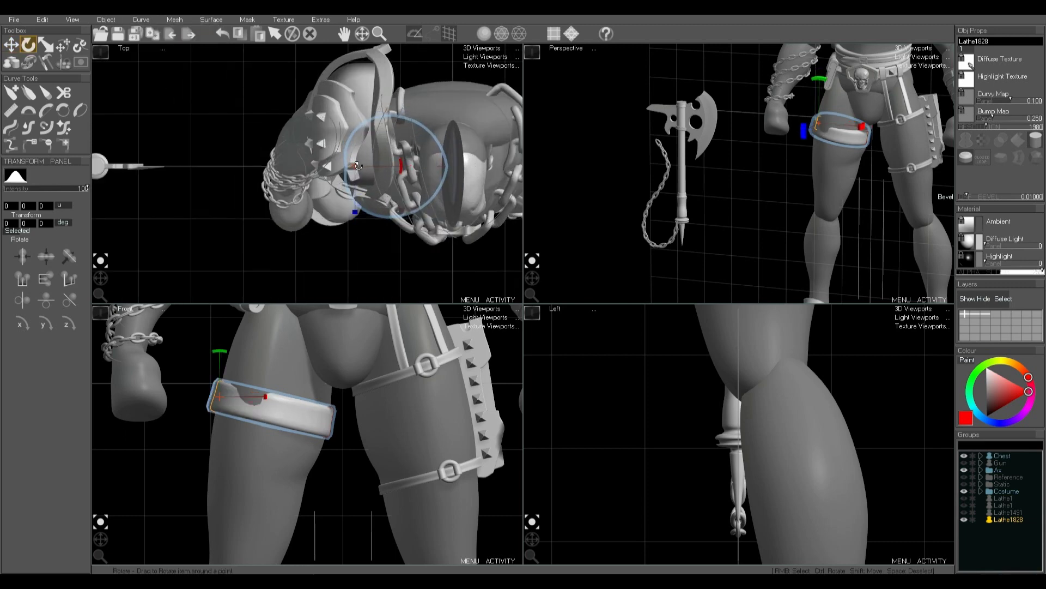
{"action": "mouse_move", "coordinate": [358, 165]}
{"action": "left_mouse_down"}
{"action": "mouse_move", "coordinate": [393, 161]}
{"action": "mouse_move", "coordinate": [386, 182]}
{"action": "left_mouse_up"}
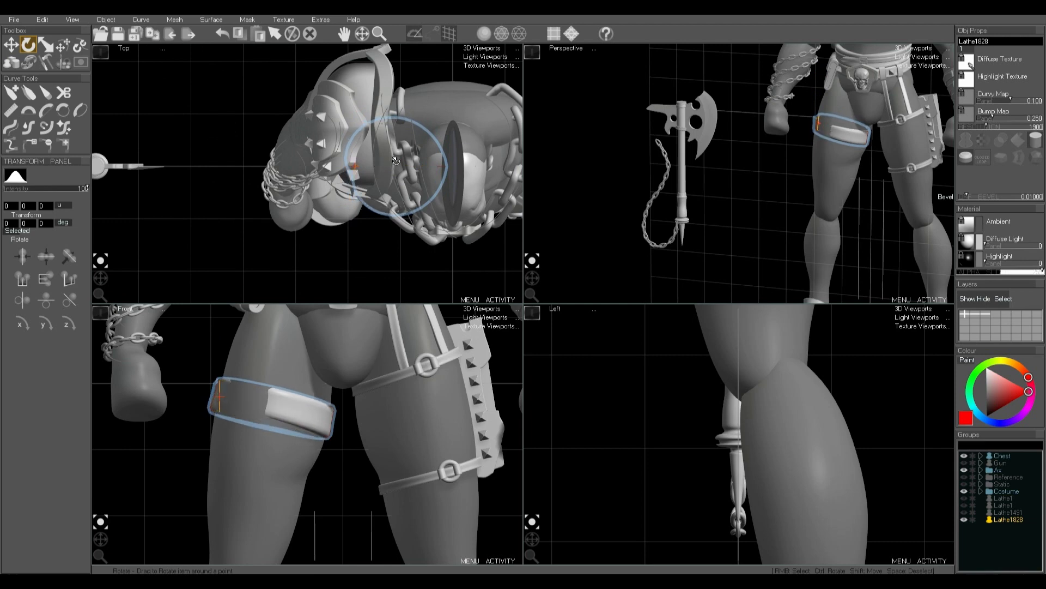
{"action": "left_click_drag", "start_coordinate": [223, 399], "coordinate": [265, 408]}
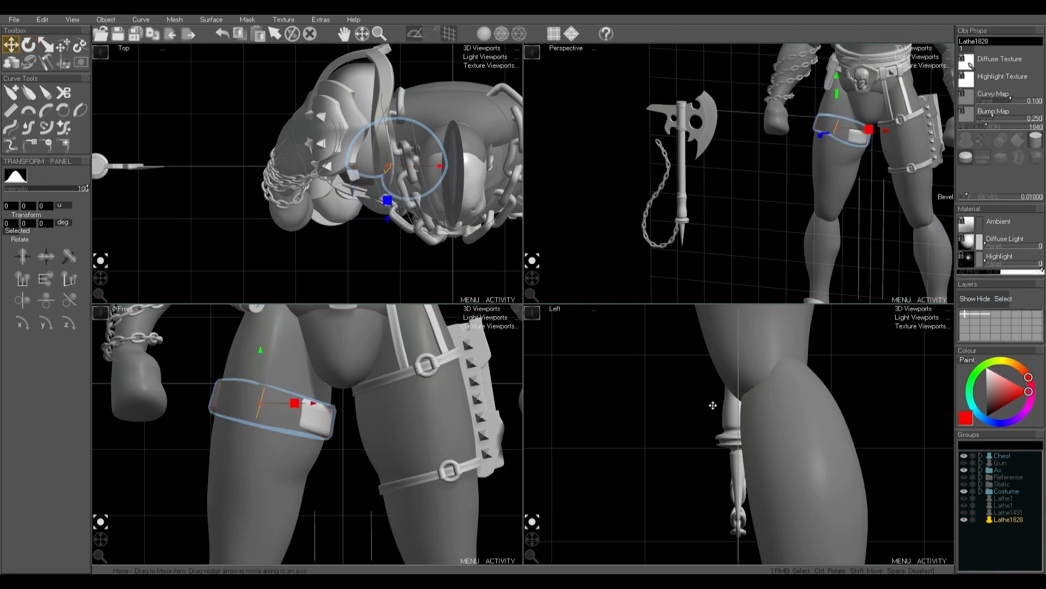
Step: Move the middle curve to the front of the thigh in the Left viewport and rotate it upright
{"action": "middle_click_drag", "start_coordinate": [713, 404], "coordinate": [726, 513]}
{"action": "middle_click_drag", "start_coordinate": [682, 367], "coordinate": [683, 460]}
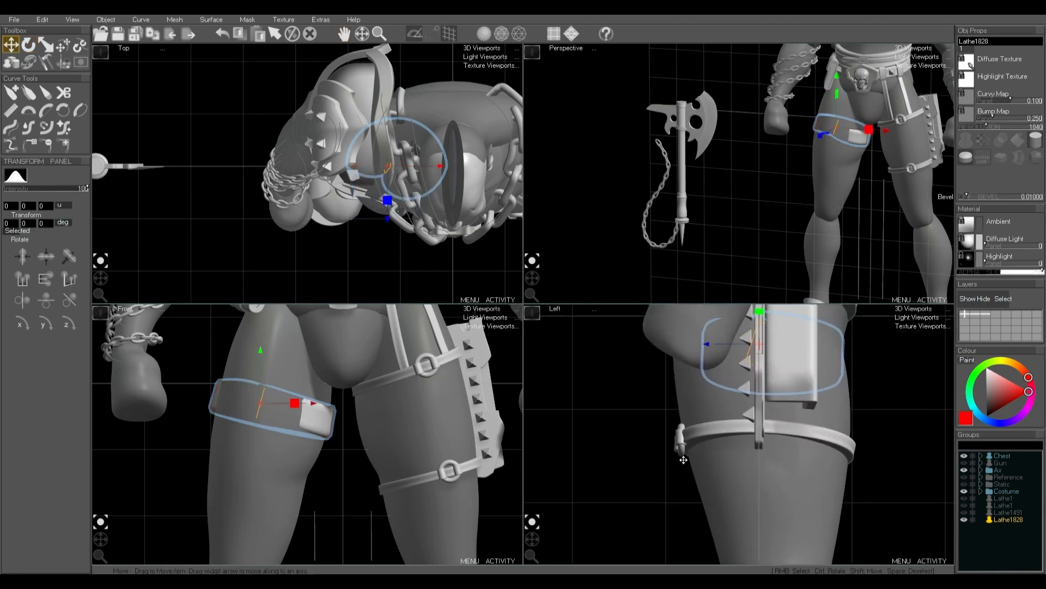
{"action": "left_click_drag", "start_coordinate": [695, 376], "coordinate": [612, 380]}
{"action": "key", "text": "r"}
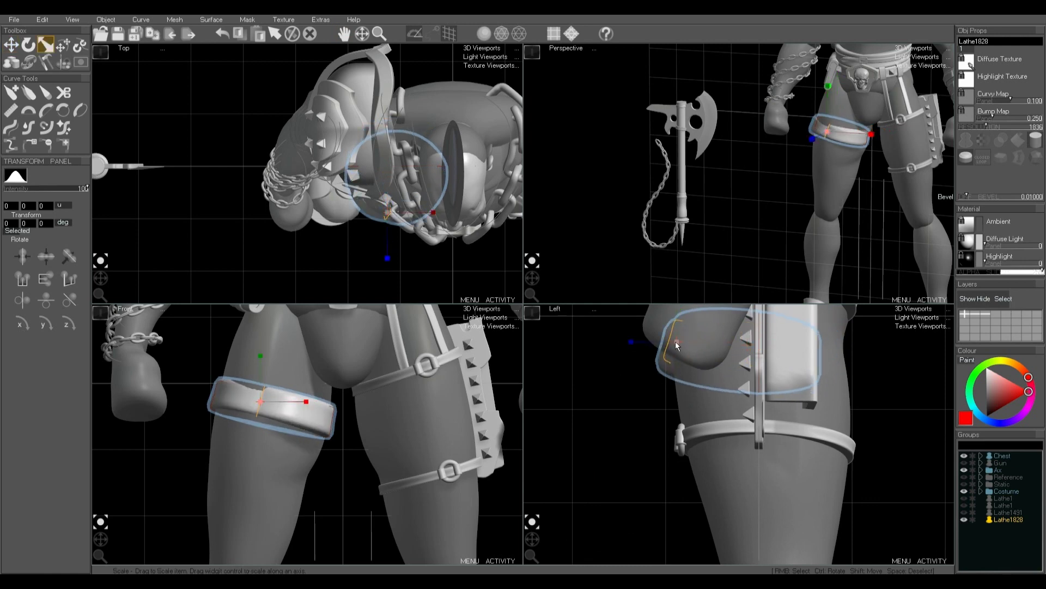
{"action": "key", "text": "e"}
{"action": "left_click_drag", "start_coordinate": [677, 342], "coordinate": [693, 339]}
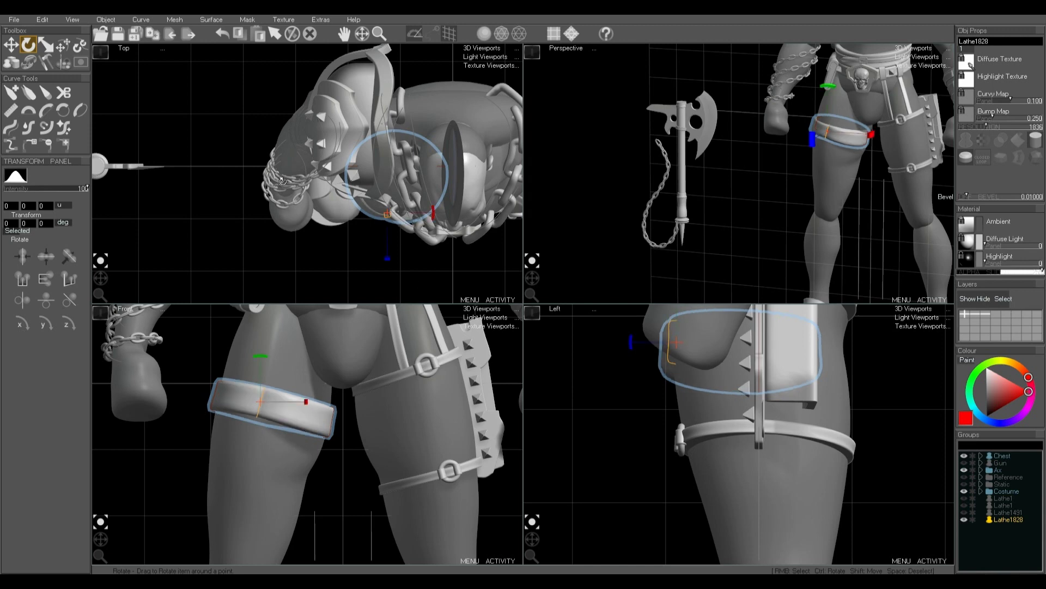
Step: Mirror Clone the front curve to the back of the thigh and adjust the copy's height in the Front viewport
{"action": "left_click", "coordinate": [141, 20]}
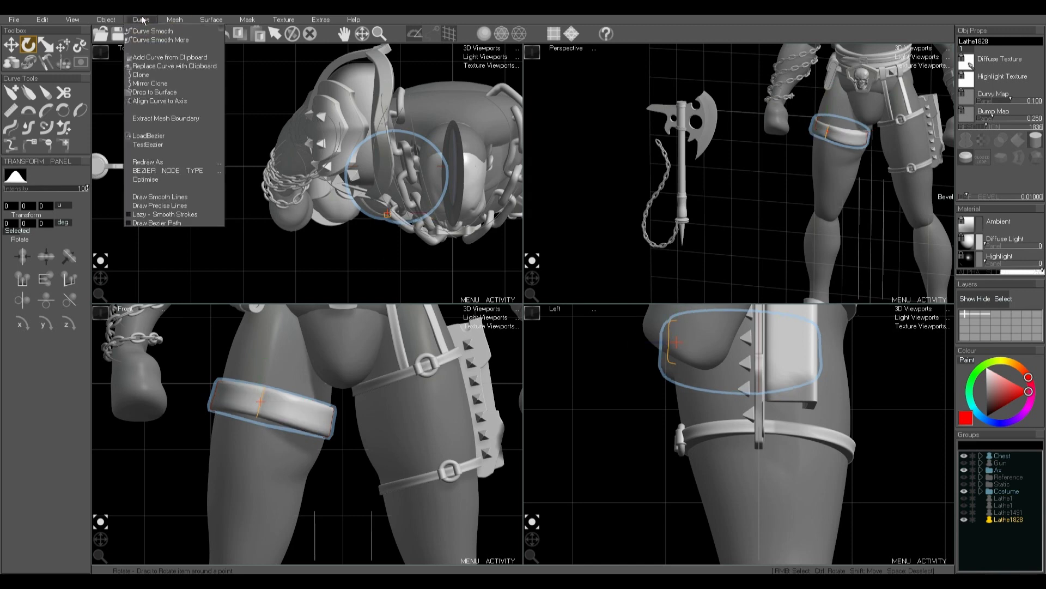
{"action": "left_click", "coordinate": [156, 84]}
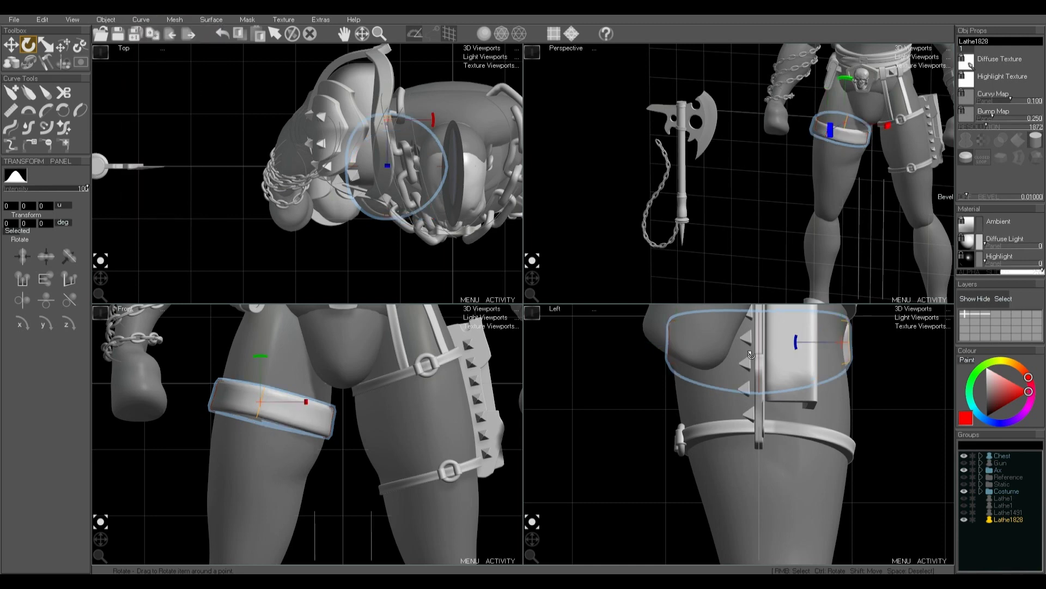
{"action": "left_click_drag", "start_coordinate": [265, 410], "coordinate": [266, 392], "text": "shift"}
Step: Reselect the thigh band by its front curve, raise its resolution to 13600 and deselect it
{"action": "scroll", "coordinate": [258, 405], "scroll_direction": "up", "scroll_amount": 4}
{"action": "key", "text": "space"}
{"action": "right_click", "coordinate": [264, 391]}
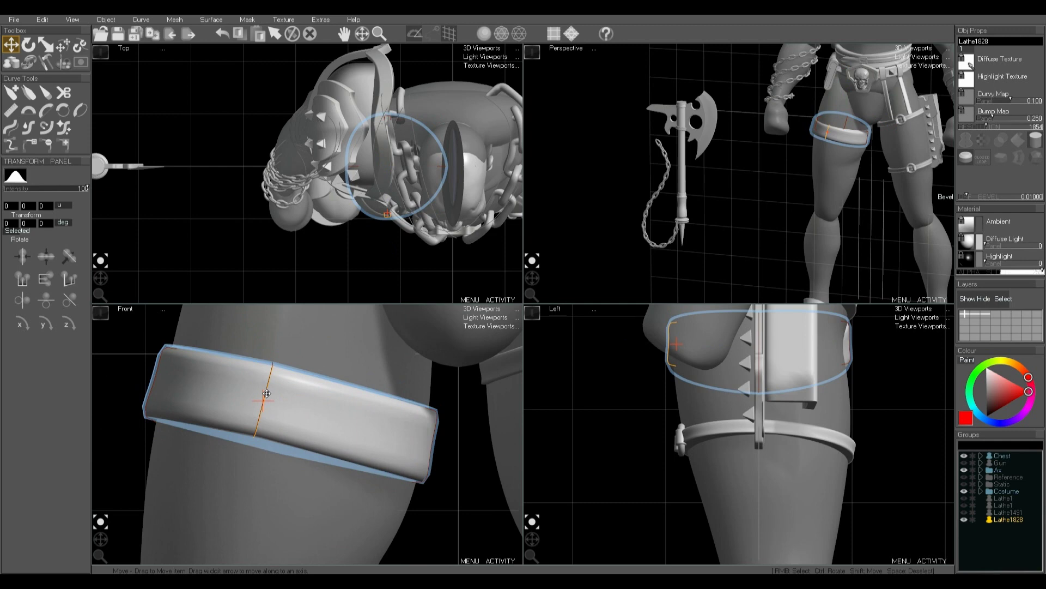
{"action": "left_click", "coordinate": [269, 398]}
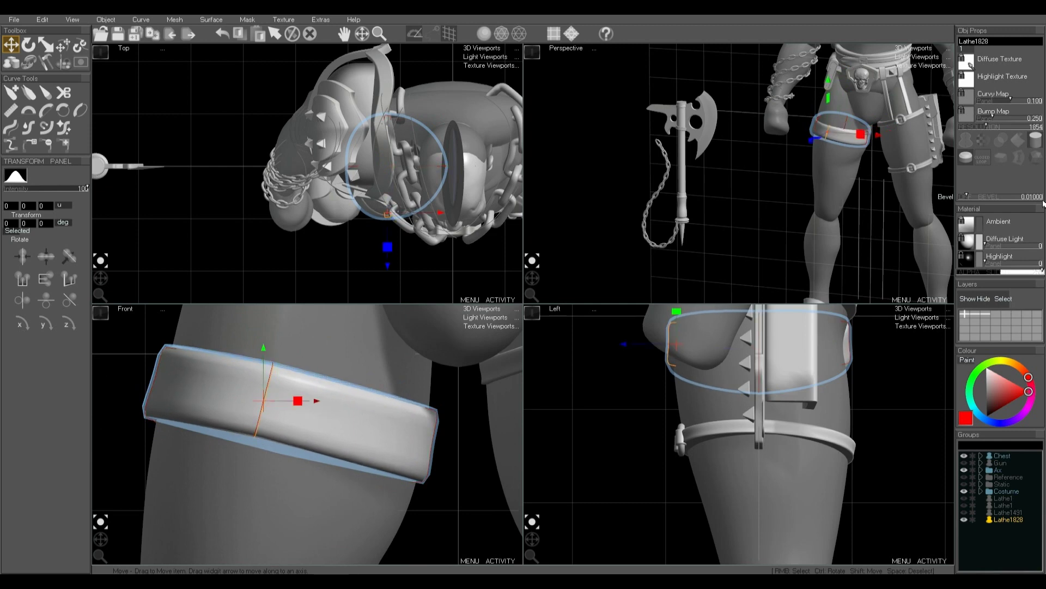
{"action": "left_click_drag", "start_coordinate": [995, 128], "coordinate": [1008, 128]}
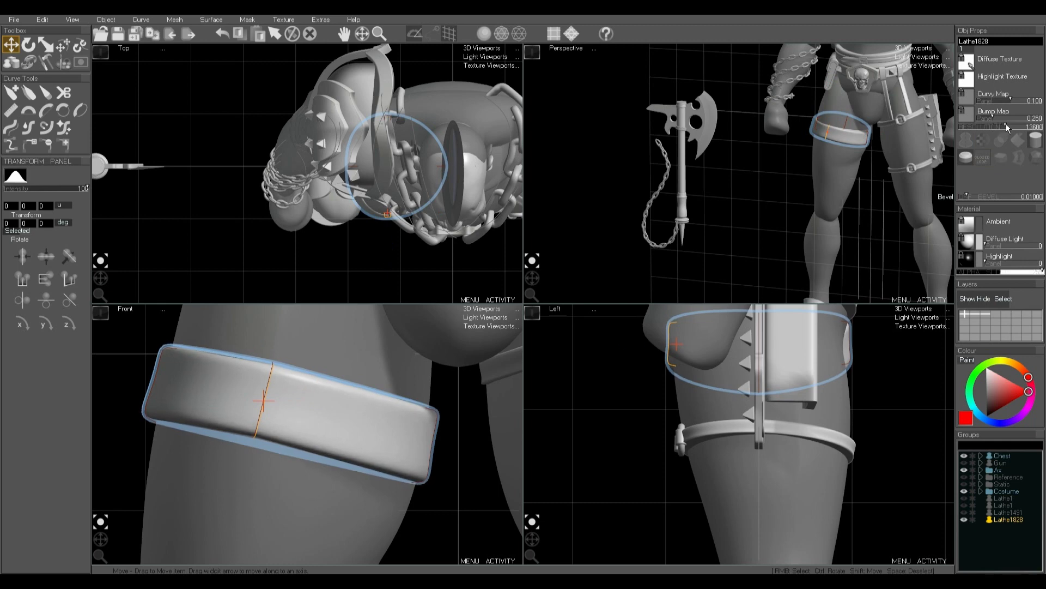
{"action": "key", "text": "space"}
{"action": "scroll", "coordinate": [307, 400], "scroll_direction": "down", "scroll_amount": 8}
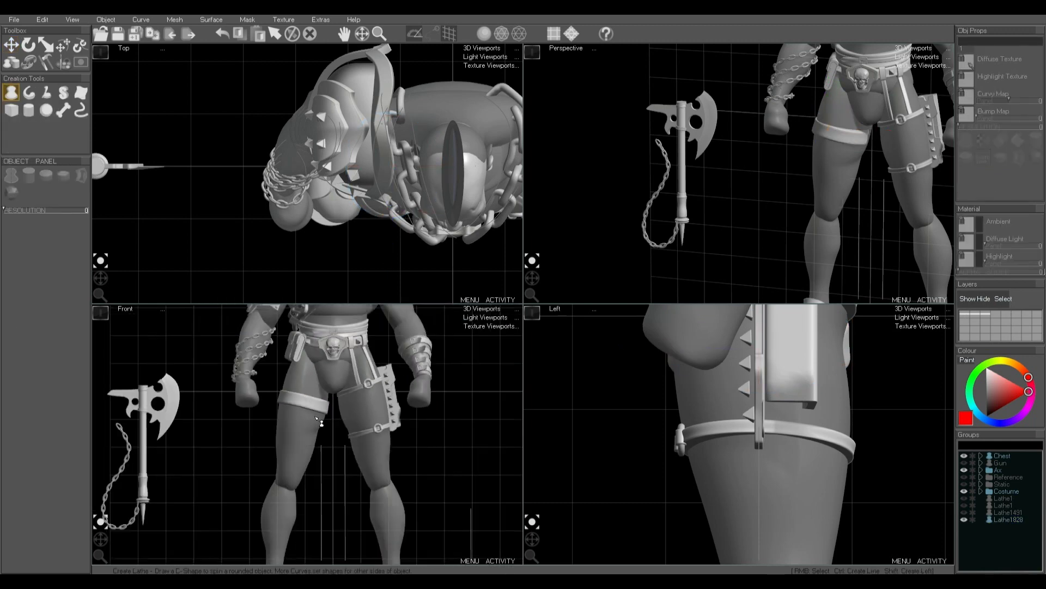
Step: Reselect the thigh band's back curve and move it slightly toward the inner thigh in the Front viewport
{"action": "scroll", "coordinate": [325, 422], "scroll_direction": "down", "scroll_amount": 2}
{"action": "middle_click_drag", "start_coordinate": [796, 194], "coordinate": [711, 218]}
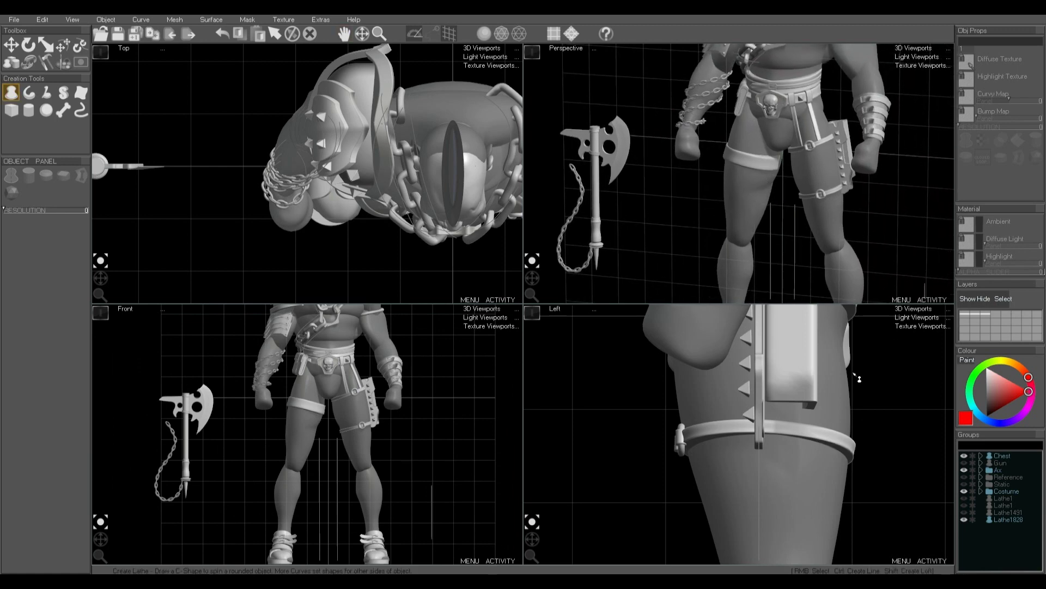
{"action": "right_click", "coordinate": [849, 356]}
{"action": "key", "text": "d"}
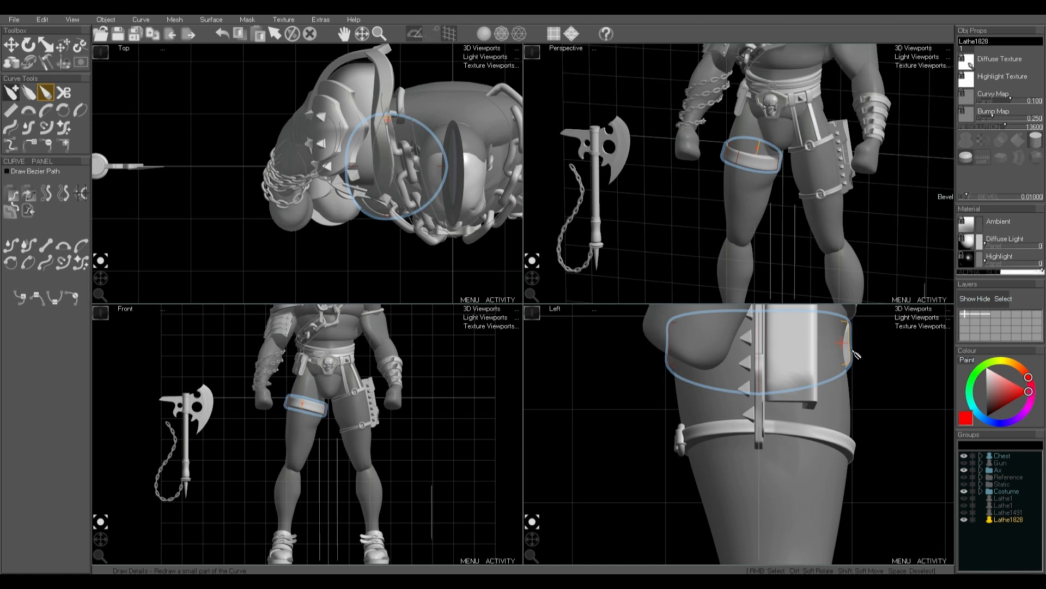
{"action": "key", "text": "m"}
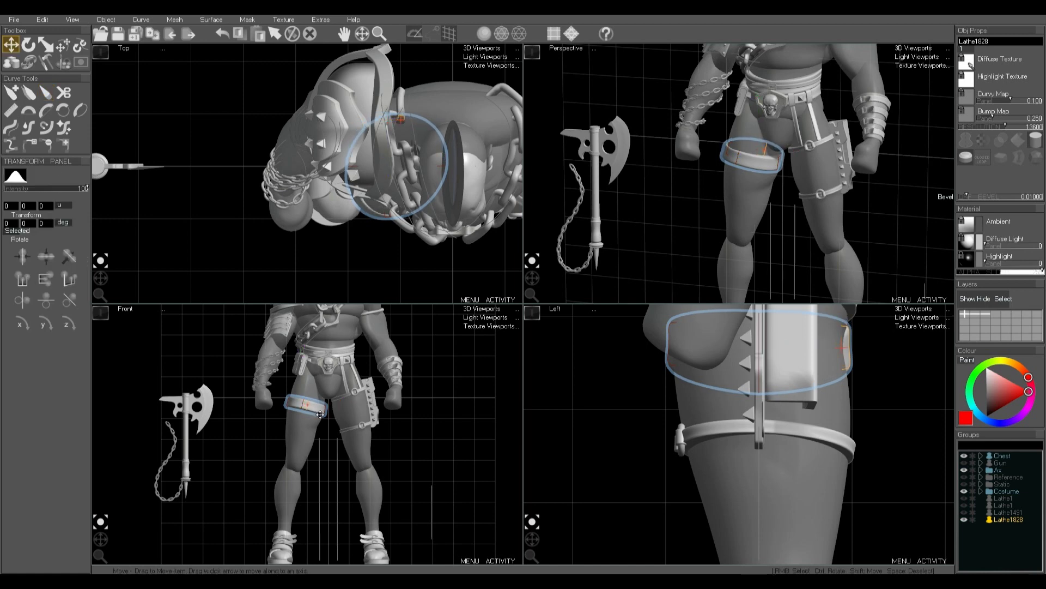
{"action": "left_click_drag", "start_coordinate": [320, 414], "coordinate": [325, 416]}
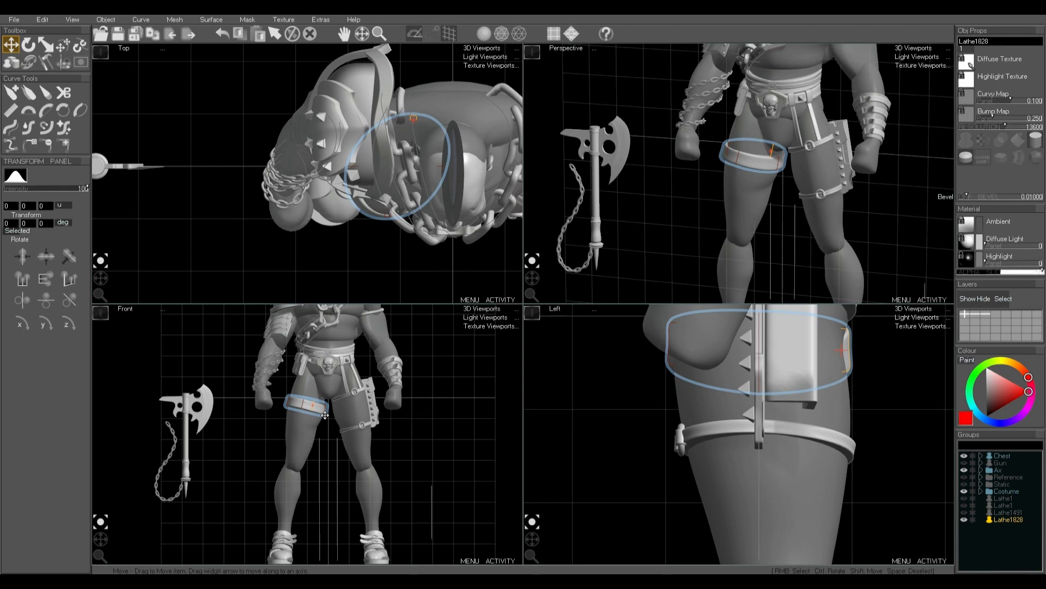
Step: Deselect the thigh band and frame the whole character with the ax in the Front viewport
{"action": "key", "text": "space"}
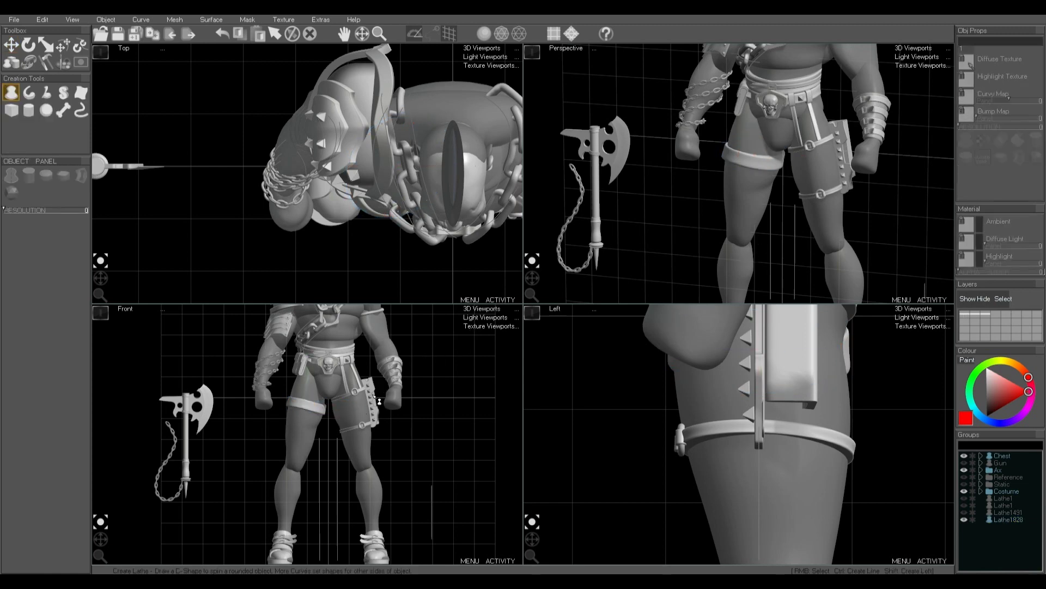
{"action": "scroll", "coordinate": [347, 419], "scroll_direction": "down", "scroll_amount": 2}
{"action": "scroll", "coordinate": [333, 398], "scroll_direction": "down", "scroll_amount": 4}
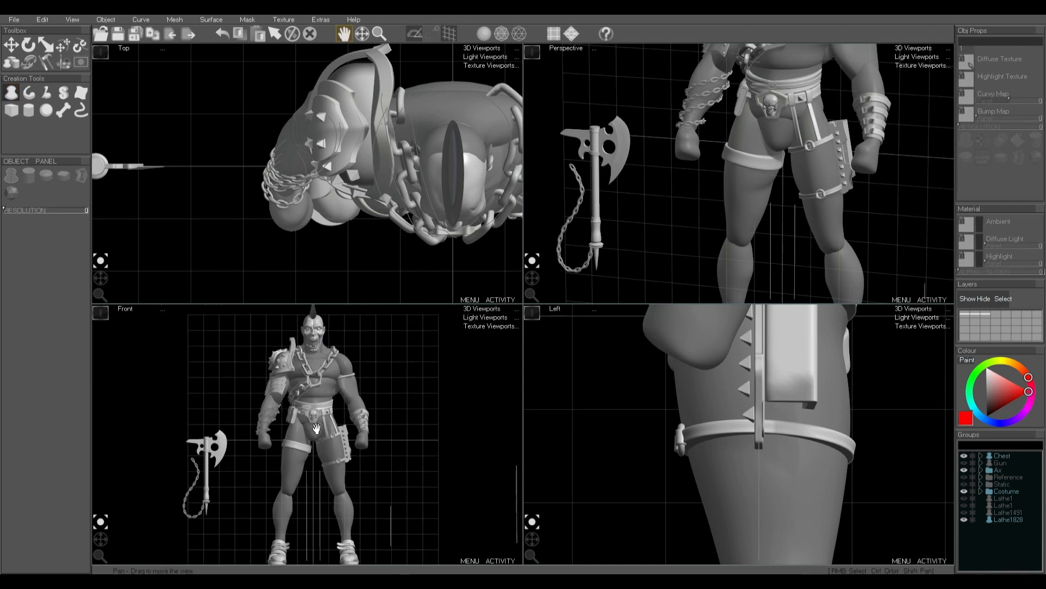
Step: Select the lathe band on the thigh in the Front viewport and hide it
{"action": "scroll", "coordinate": [321, 452], "scroll_direction": "up", "scroll_amount": 5}
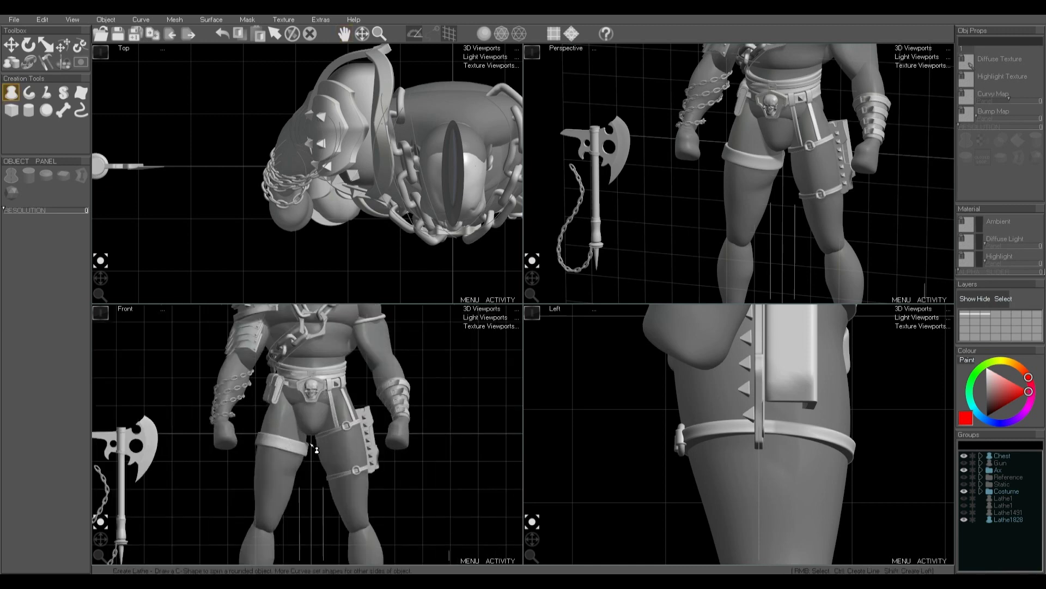
{"action": "scroll", "coordinate": [317, 448], "scroll_direction": "up", "scroll_amount": 3}
{"action": "right_click", "coordinate": [304, 453]}
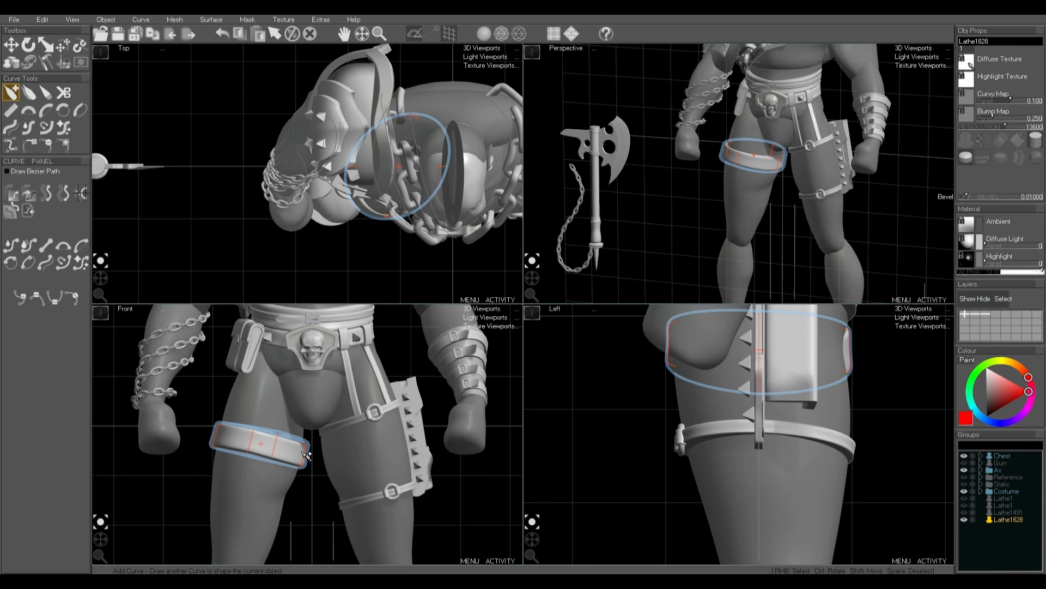
{"action": "right_click", "coordinate": [311, 457]}
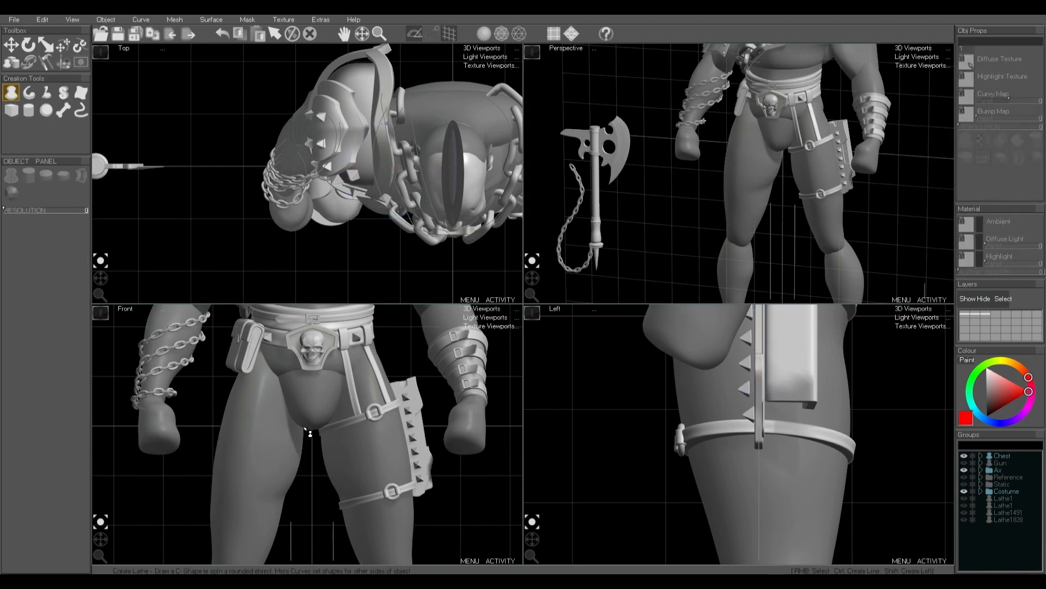
Step: Select a loft strap tip on the forearm bracer, examine its shape in the Front and Left viewports, and deselect it
{"action": "middle_click_drag", "start_coordinate": [313, 405], "coordinate": [325, 480]}
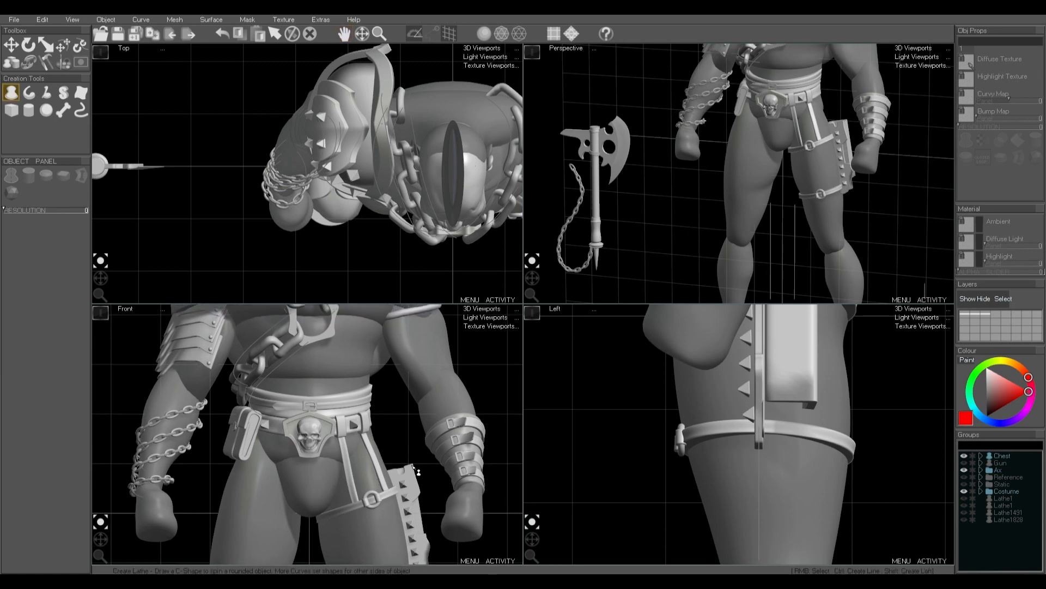
{"action": "left_click", "coordinate": [472, 440]}
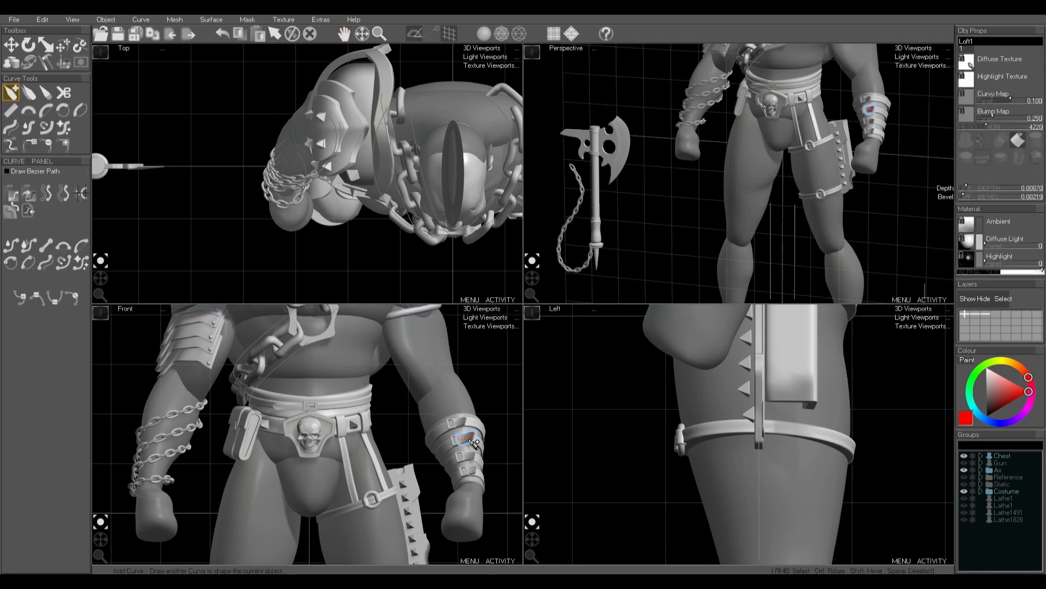
{"action": "scroll", "coordinate": [473, 442], "scroll_direction": "up", "scroll_amount": 4}
{"action": "middle_click_drag", "start_coordinate": [474, 443], "coordinate": [301, 423]}
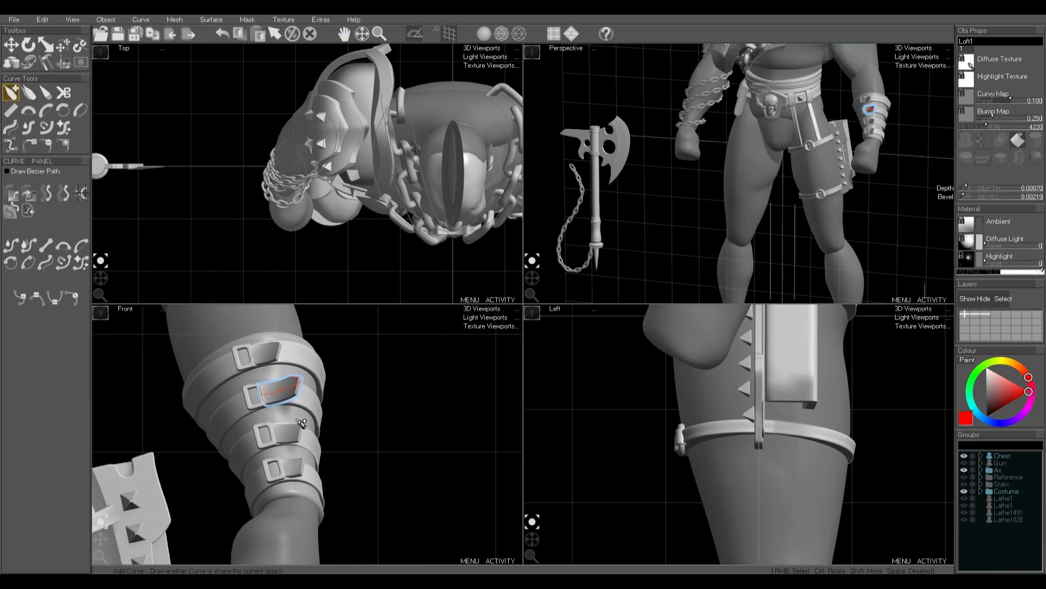
{"action": "middle_click_drag", "start_coordinate": [301, 423], "coordinate": [317, 408]}
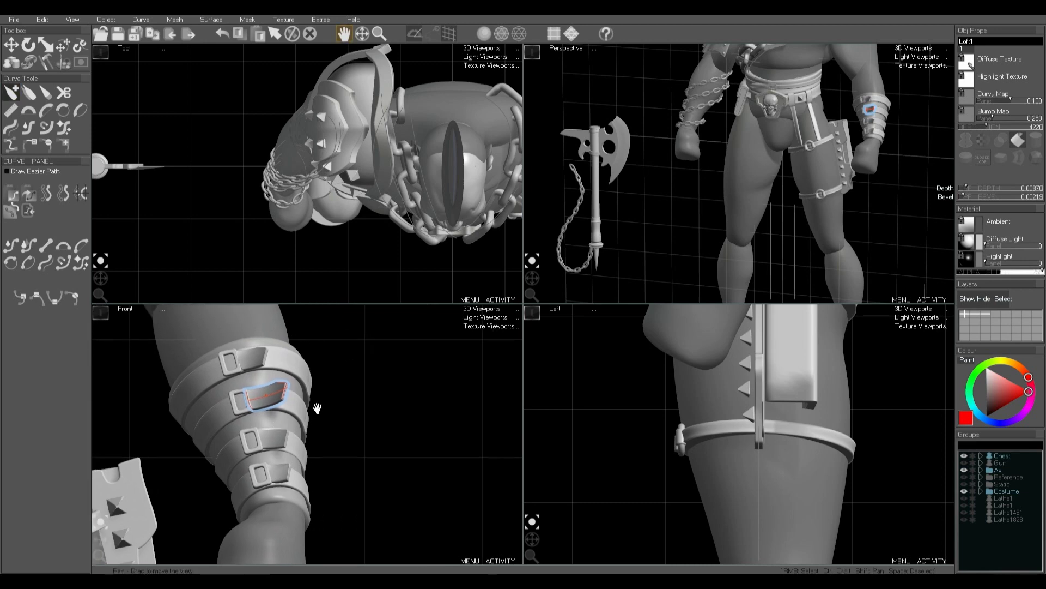
{"action": "scroll", "coordinate": [317, 408], "scroll_direction": "down", "scroll_amount": 8}
{"action": "scroll", "coordinate": [730, 393], "scroll_direction": "down", "scroll_amount": 8}
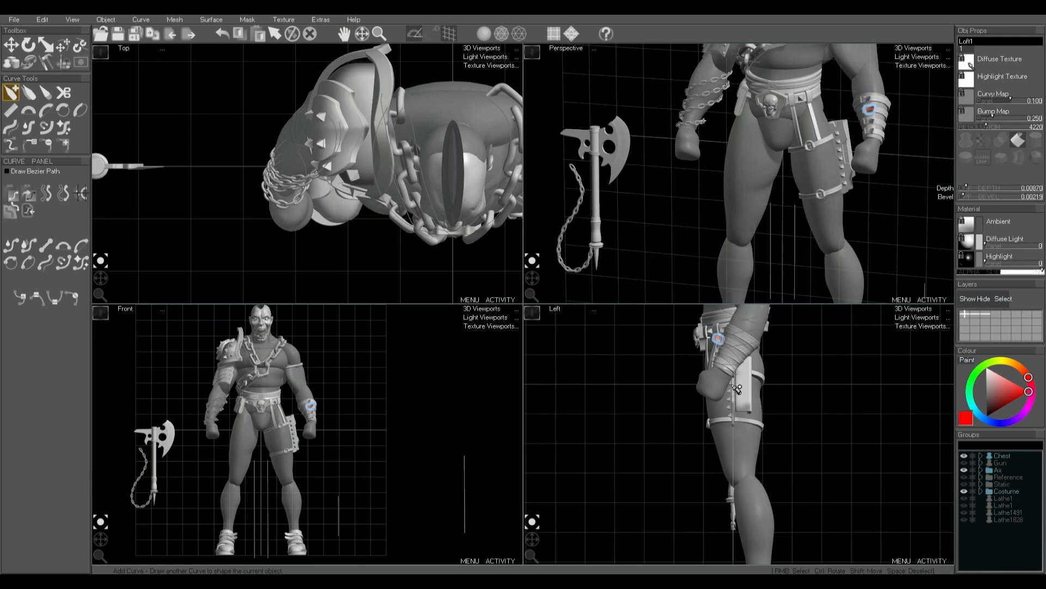
{"action": "scroll", "coordinate": [735, 388], "scroll_direction": "up", "scroll_amount": 15}
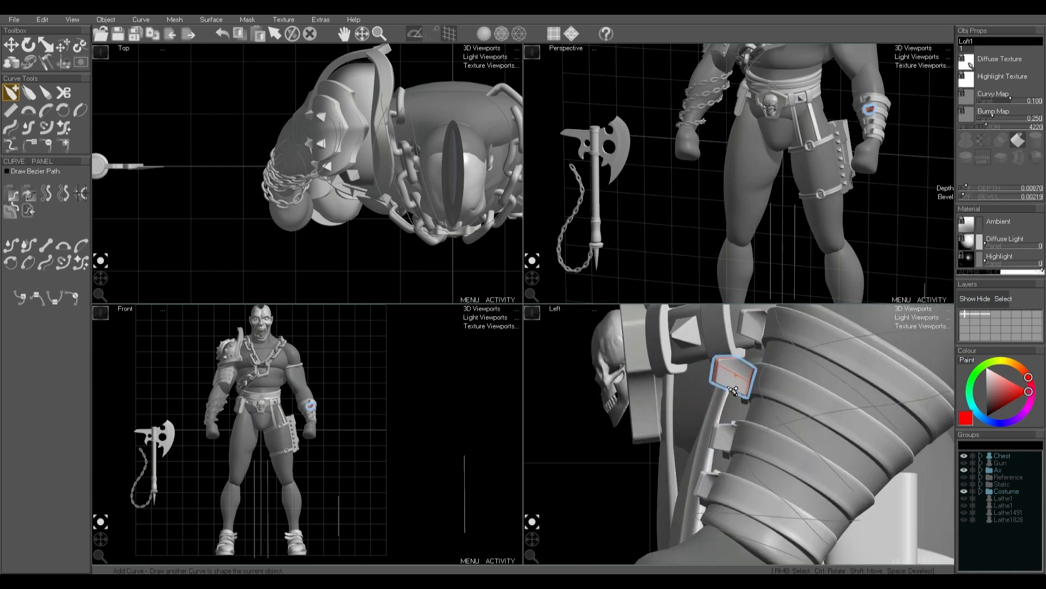
{"action": "scroll", "coordinate": [327, 416], "scroll_direction": "up", "scroll_amount": 15}
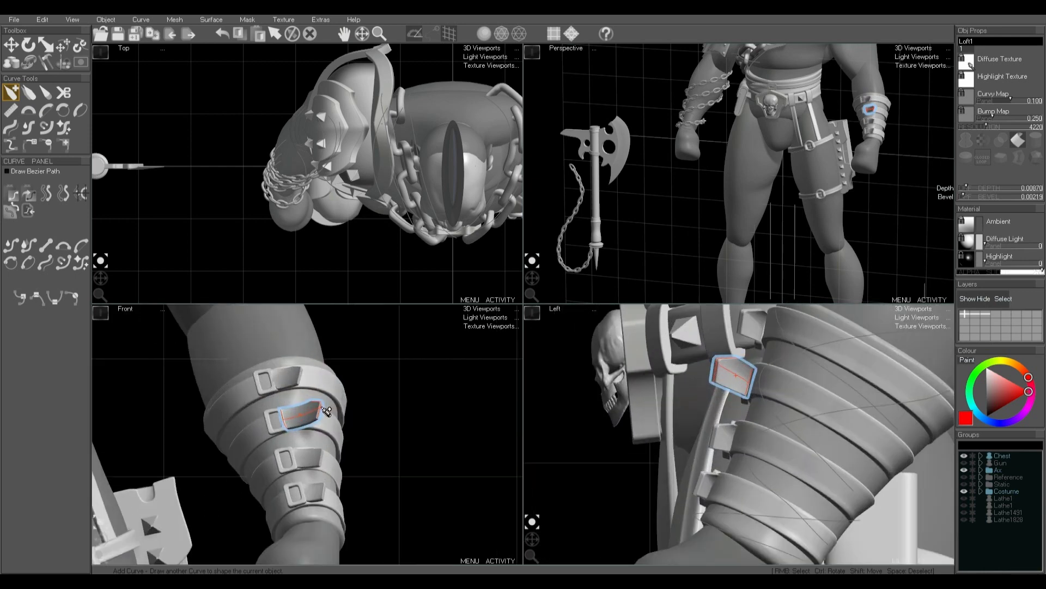
{"action": "key", "text": "space"}
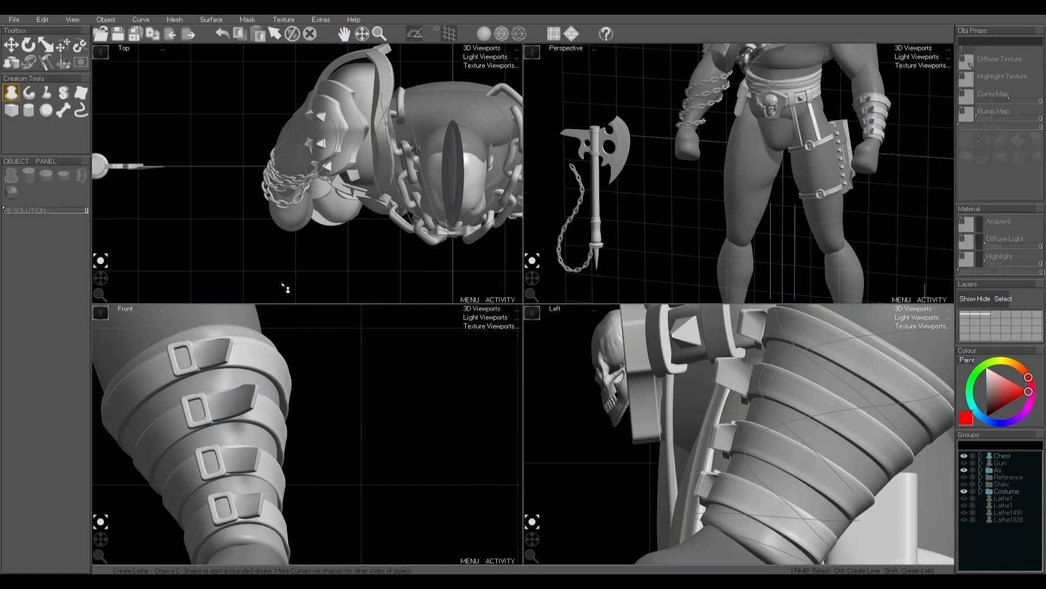
Step: Create a loft strap beside the forearm bracer in the Front viewport from a horizontal centre curve, a straight end curve and a pointed end curve
{"action": "middle_click_drag", "start_coordinate": [247, 204], "coordinate": [84, 202]}
{"action": "middle_click_drag", "start_coordinate": [322, 208], "coordinate": [234, 206]}
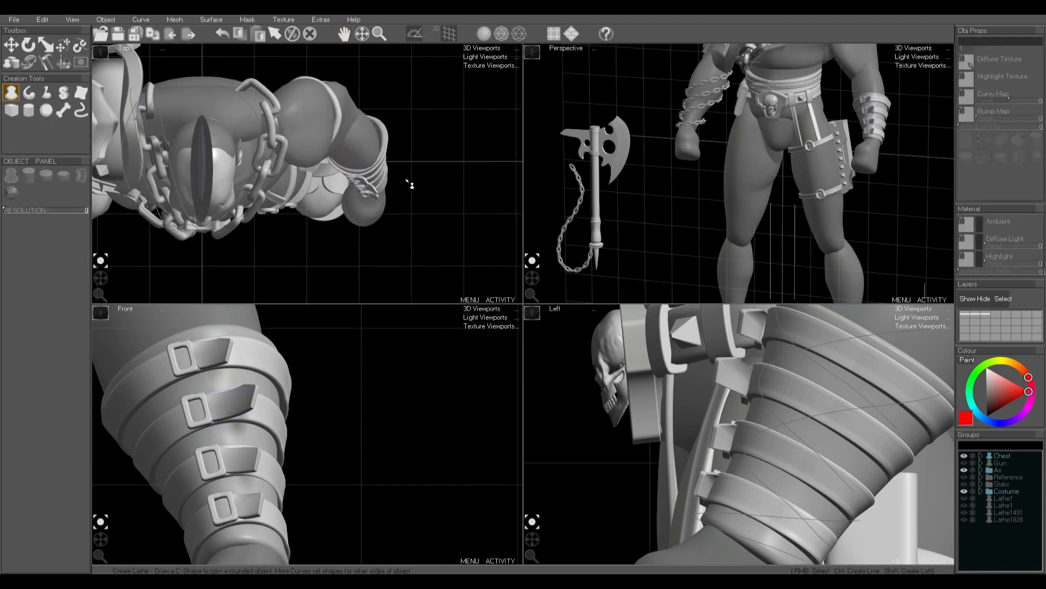
{"action": "scroll", "coordinate": [400, 186], "scroll_direction": "up", "scroll_amount": 3}
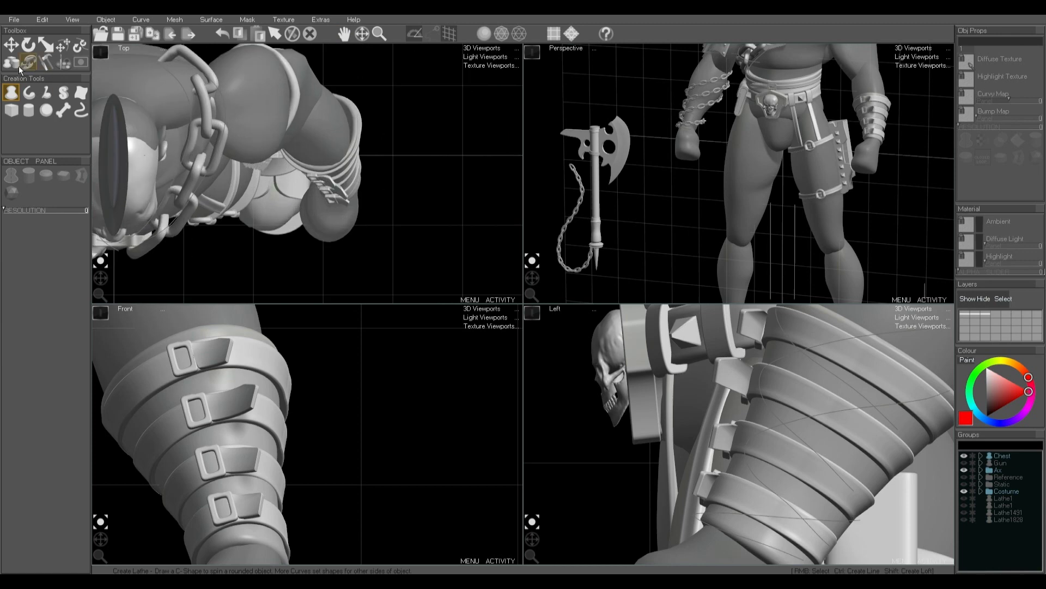
{"action": "left_click", "coordinate": [81, 94]}
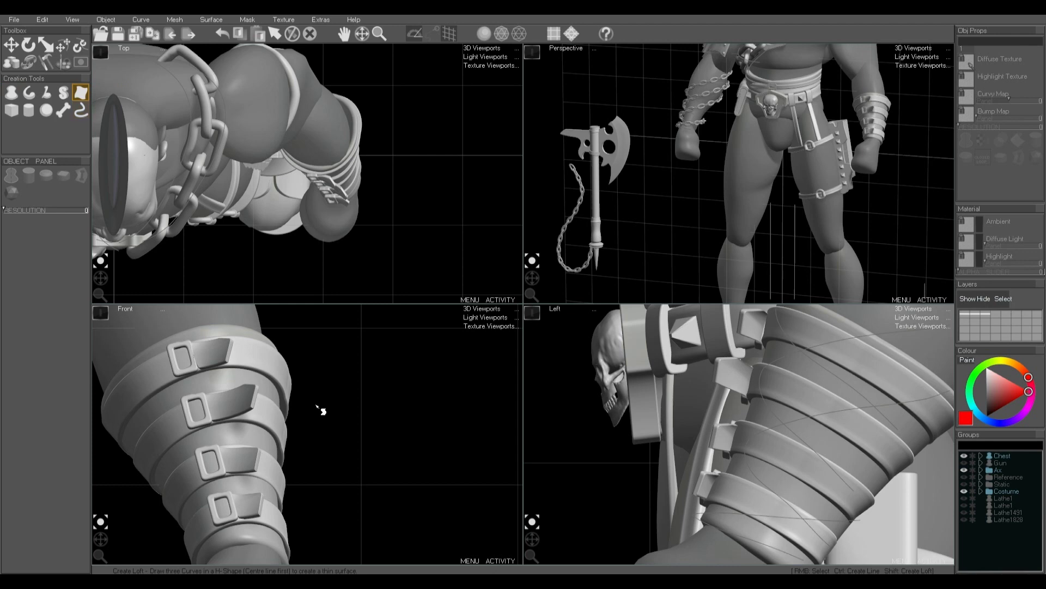
{"action": "left_click_drag", "start_coordinate": [317, 406], "coordinate": [385, 403]}
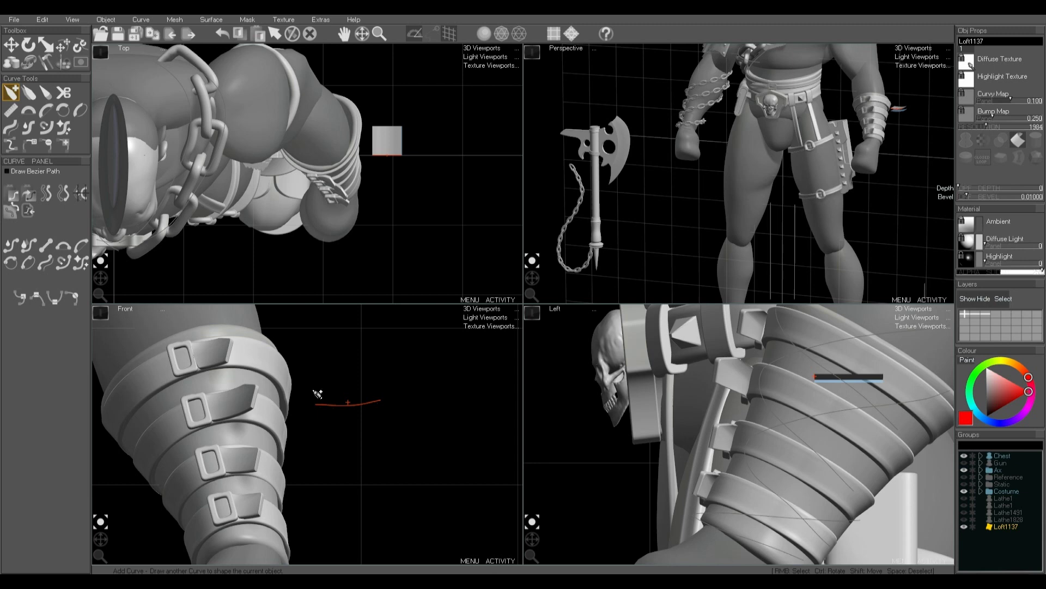
{"action": "left_click_drag", "start_coordinate": [313, 391], "coordinate": [324, 424]}
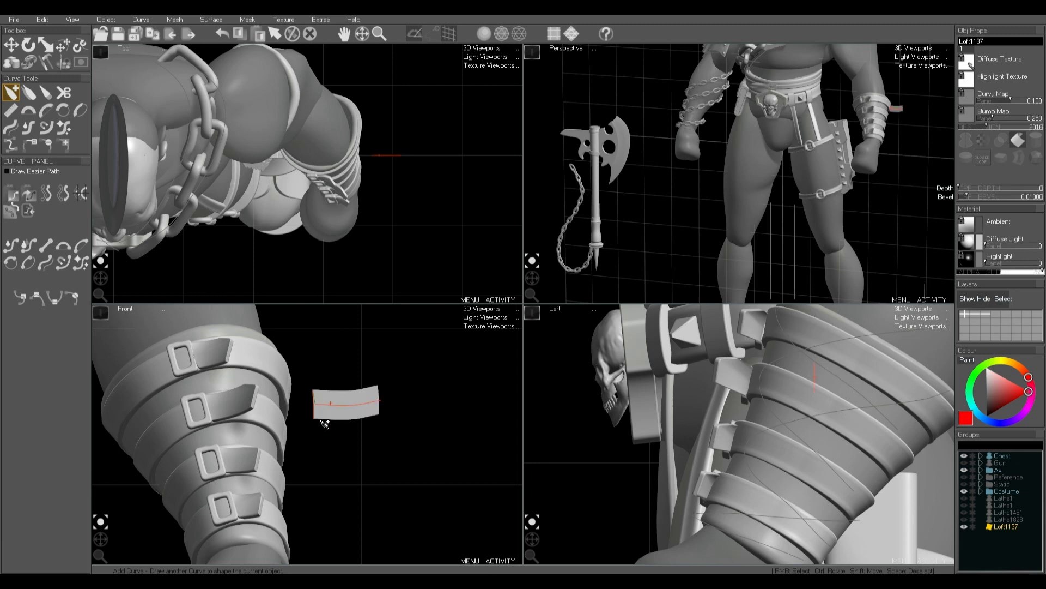
{"action": "mouse_move", "coordinate": [378, 389]}
{"action": "left_mouse_down"}
{"action": "mouse_move", "coordinate": [396, 397]}
{"action": "mouse_move", "coordinate": [380, 417]}
{"action": "left_mouse_up"}
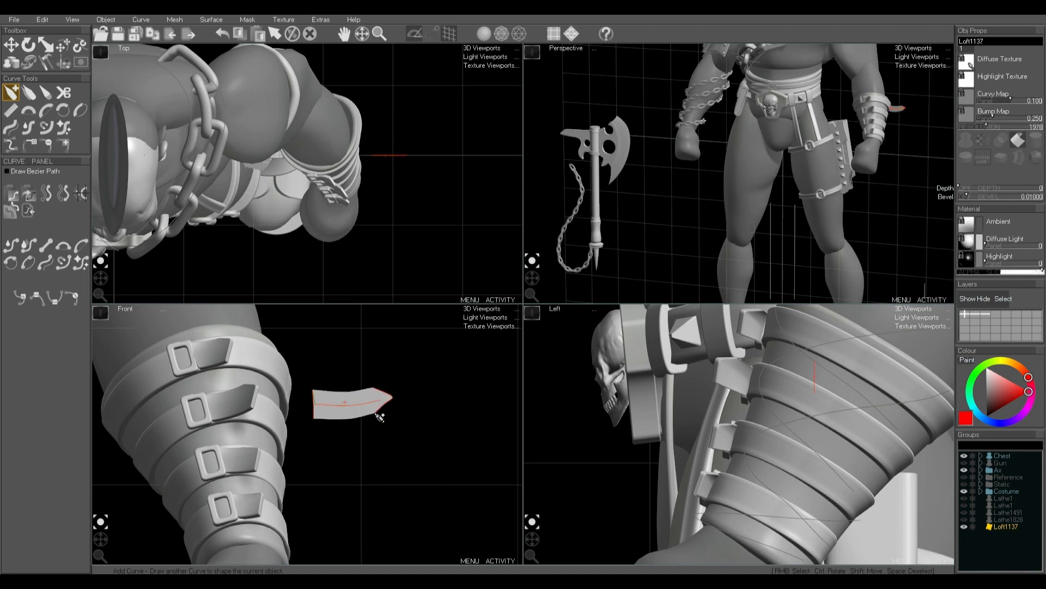
Step: Bend the strap's centre curve at its pointed end with Soft Move in the Top viewport and smooth the curve
{"action": "right_click", "coordinate": [374, 403]}
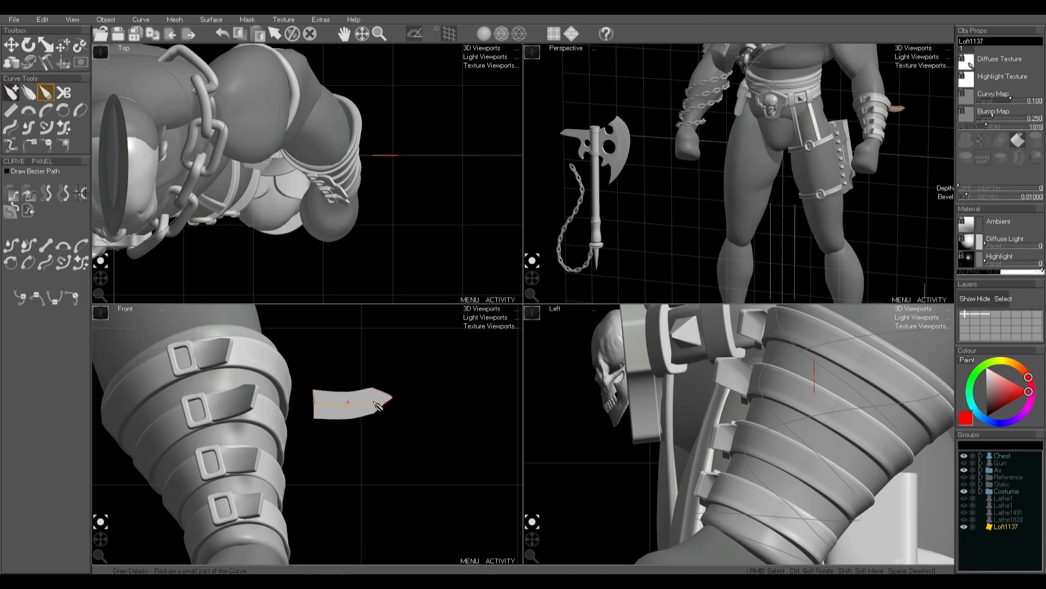
{"action": "scroll", "coordinate": [395, 155], "scroll_direction": "up", "scroll_amount": 4}
{"action": "key", "text": "w"}
{"action": "key", "text": "e"}
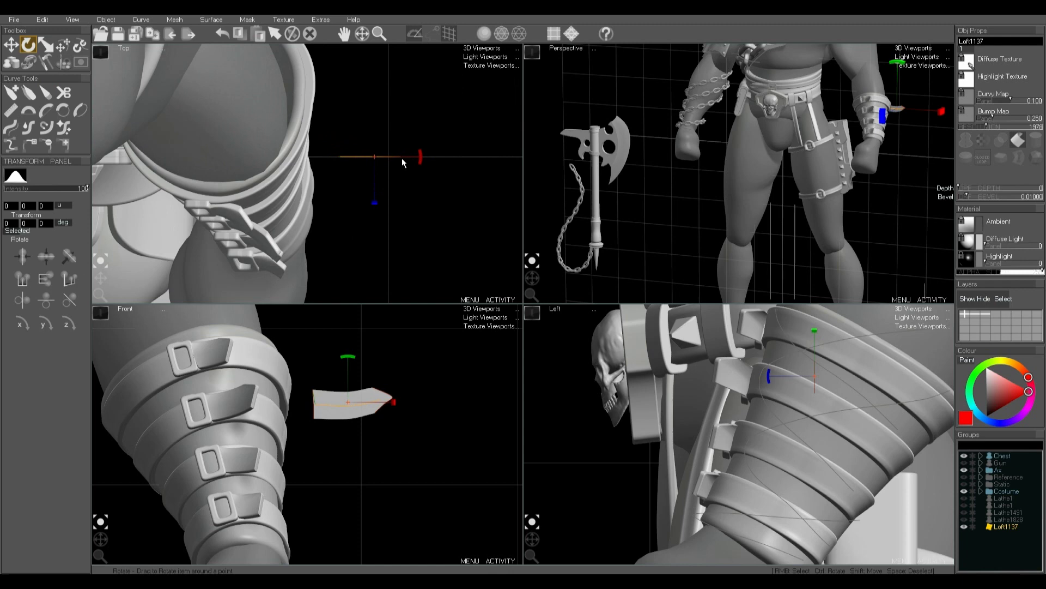
{"action": "key", "text": "t"}
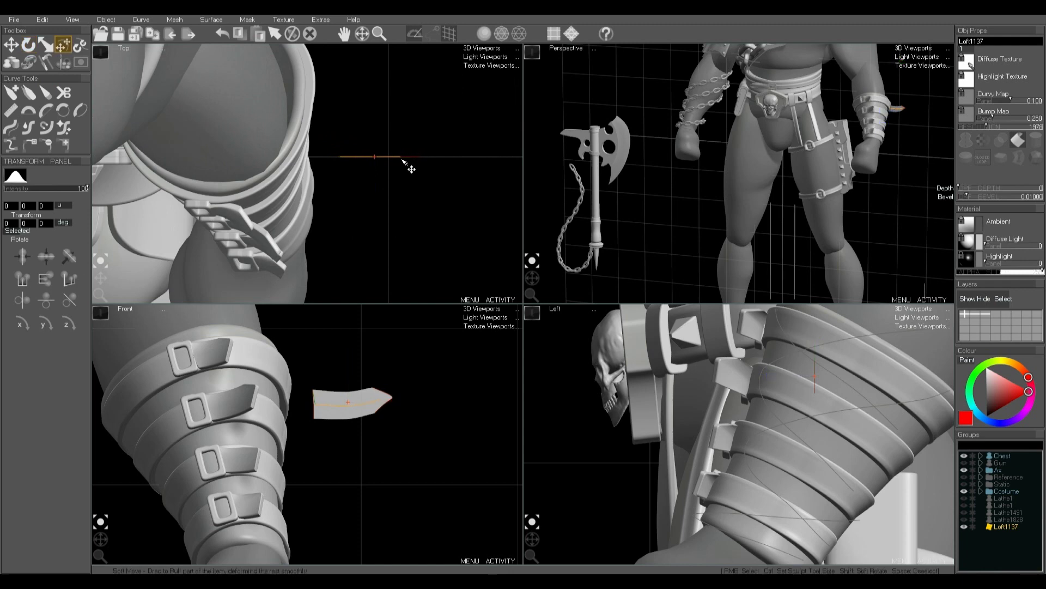
{"action": "left_click_drag", "start_coordinate": [402, 161], "coordinate": [381, 169]}
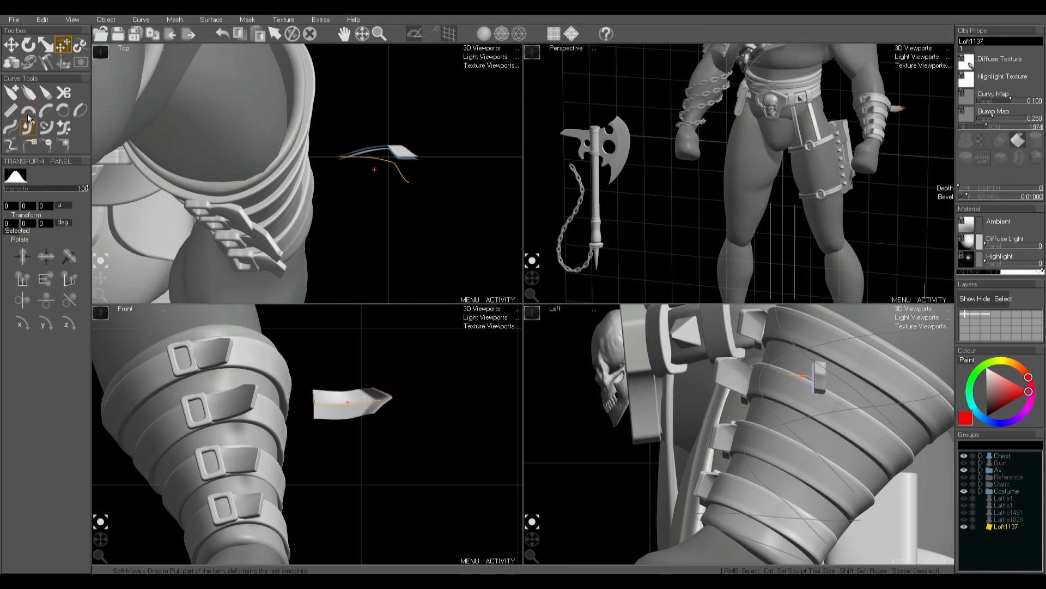
{"action": "left_click", "coordinate": [45, 93]}
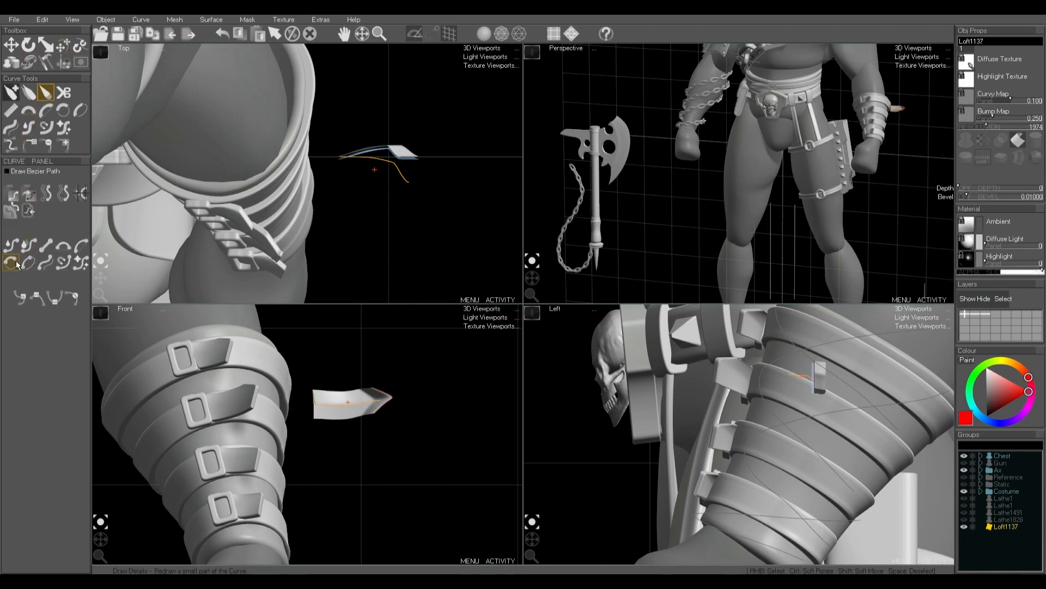
{"action": "left_click", "coordinate": [47, 265]}
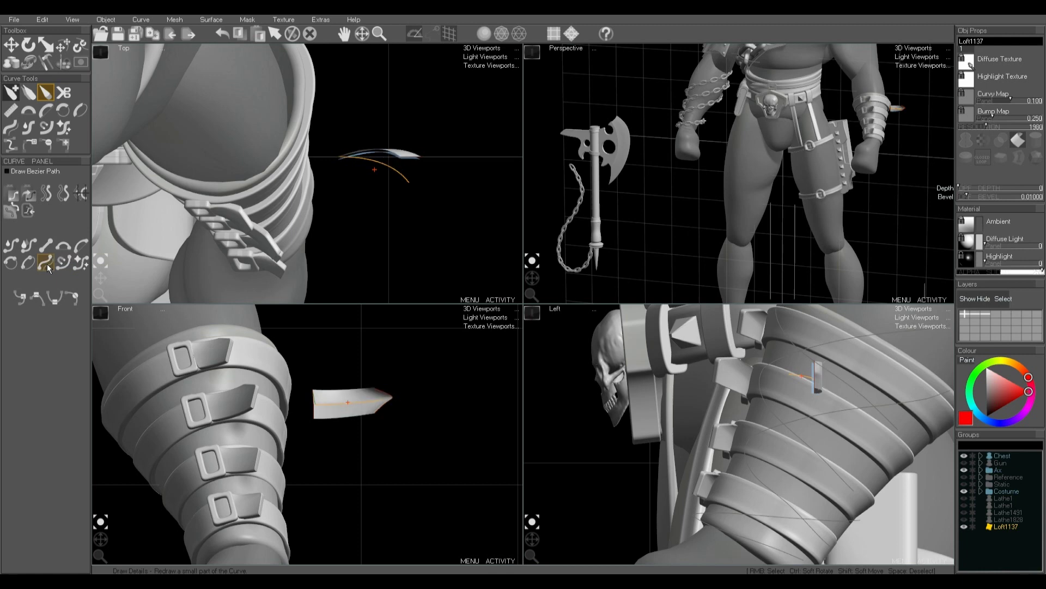
Step: Move the strap's pointed end curve onto the end of the bent centre curve and rotate it to follow the bend
{"action": "right_click", "coordinate": [392, 401]}
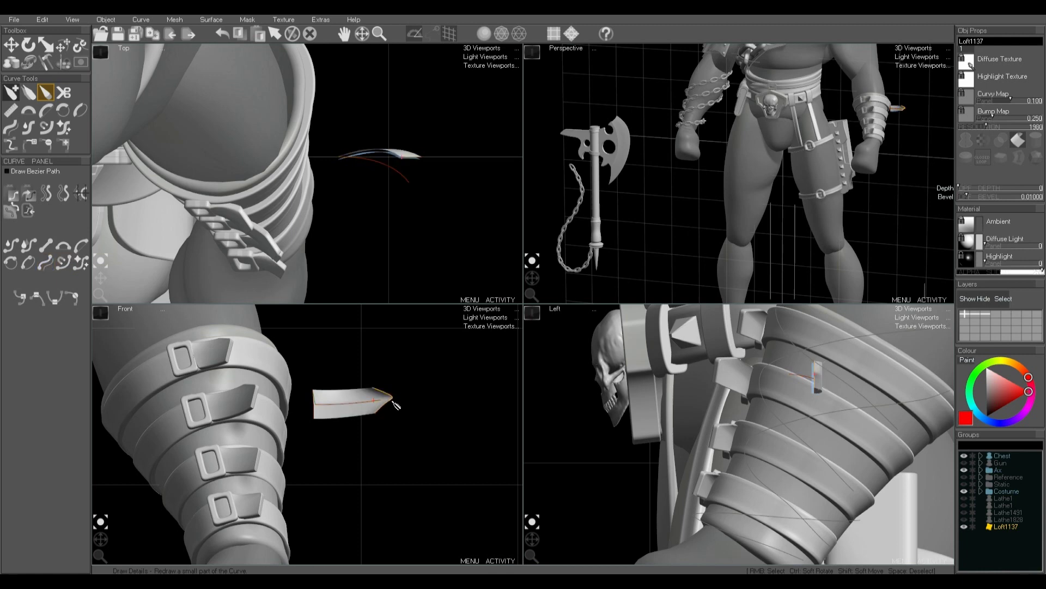
{"action": "key", "text": "w"}
{"action": "key", "text": "e"}
{"action": "left_click_drag", "start_coordinate": [393, 157], "coordinate": [410, 191]}
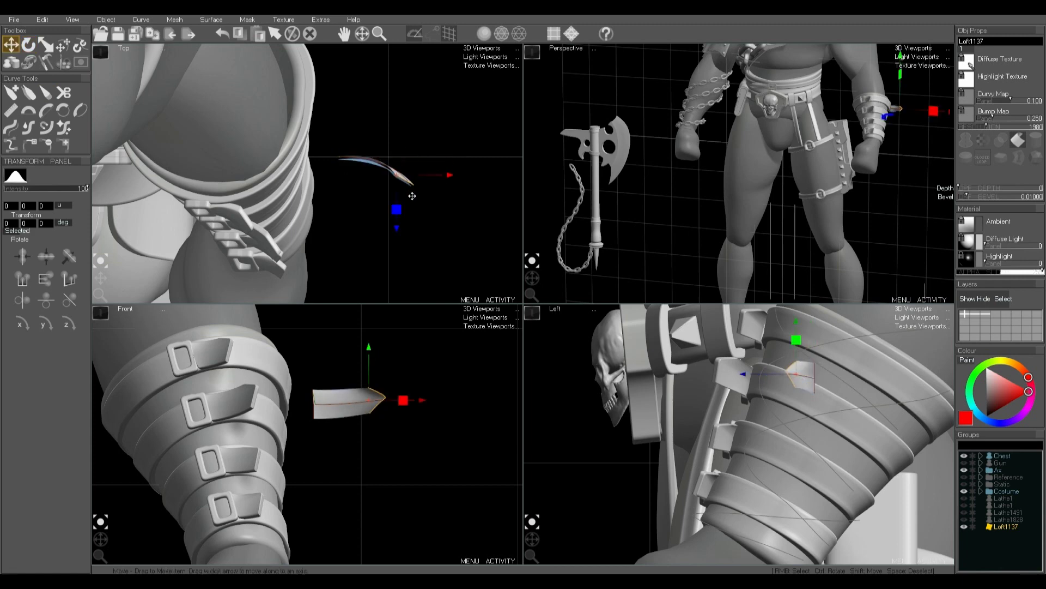
{"action": "key", "text": "e"}
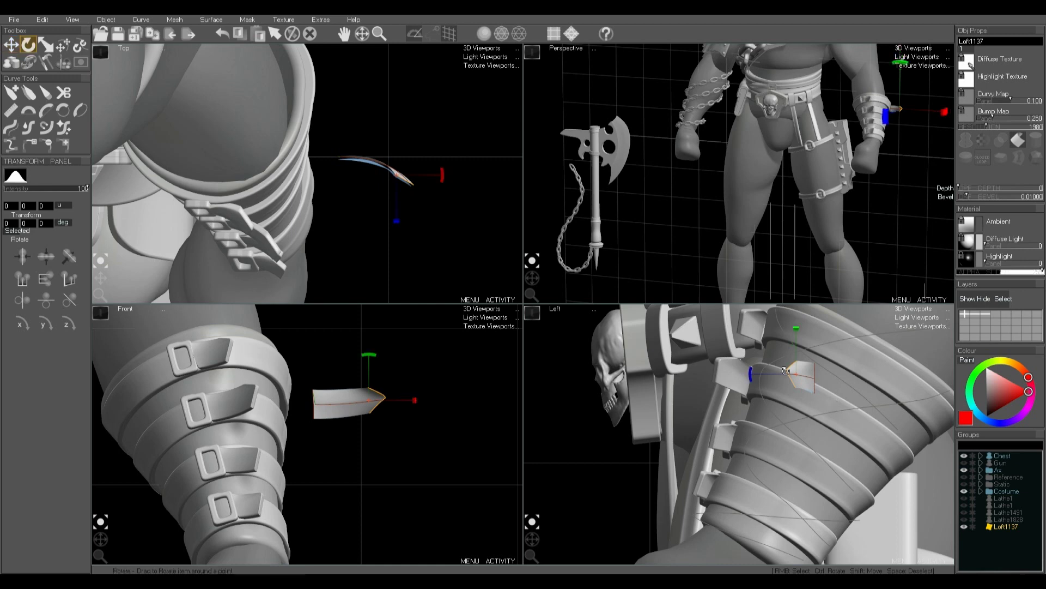
{"action": "left_click_drag", "start_coordinate": [773, 374], "coordinate": [778, 374], "text": "ctrl"}
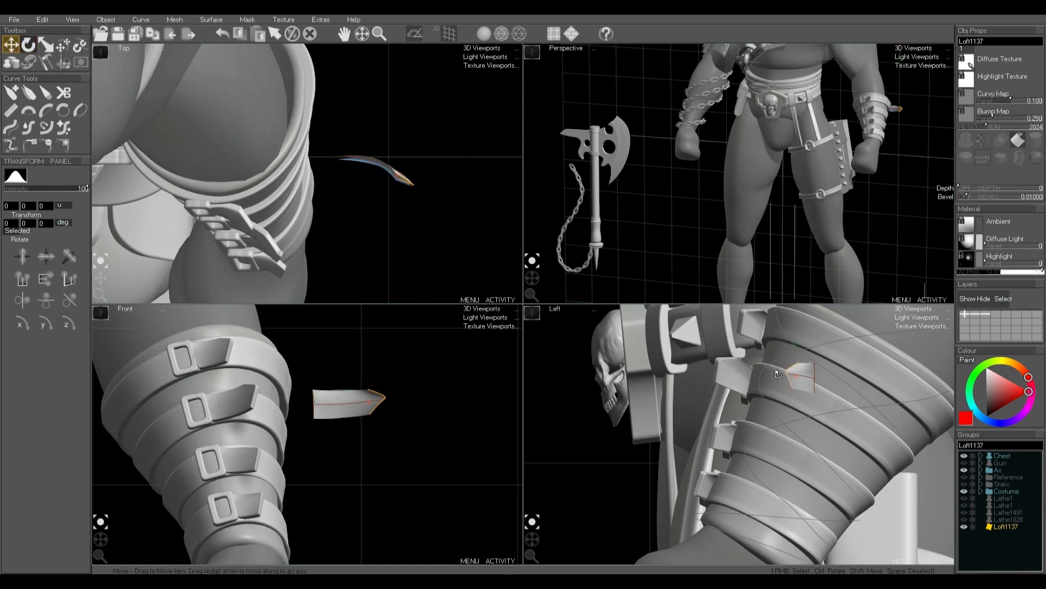
{"action": "key", "text": "e"}
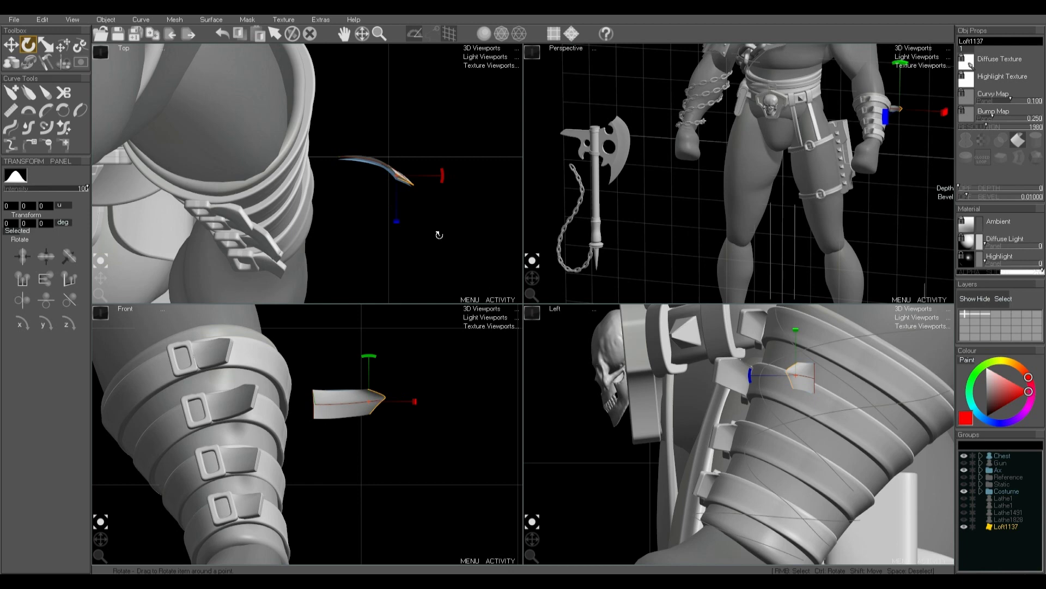
{"action": "left_click_drag", "start_coordinate": [440, 235], "coordinate": [442, 207]}
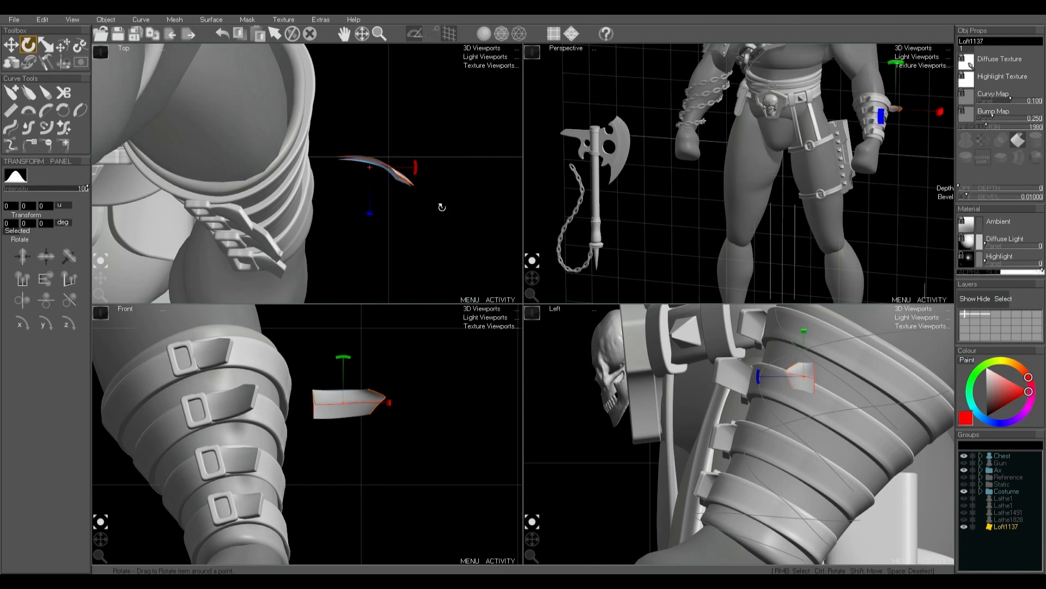
Step: Give the loft strap thickness by setting its depth to 0.00824
{"action": "middle_click_drag", "start_coordinate": [814, 214], "coordinate": [790, 194]}
{"action": "scroll", "coordinate": [738, 199], "scroll_direction": "up", "scroll_amount": 8}
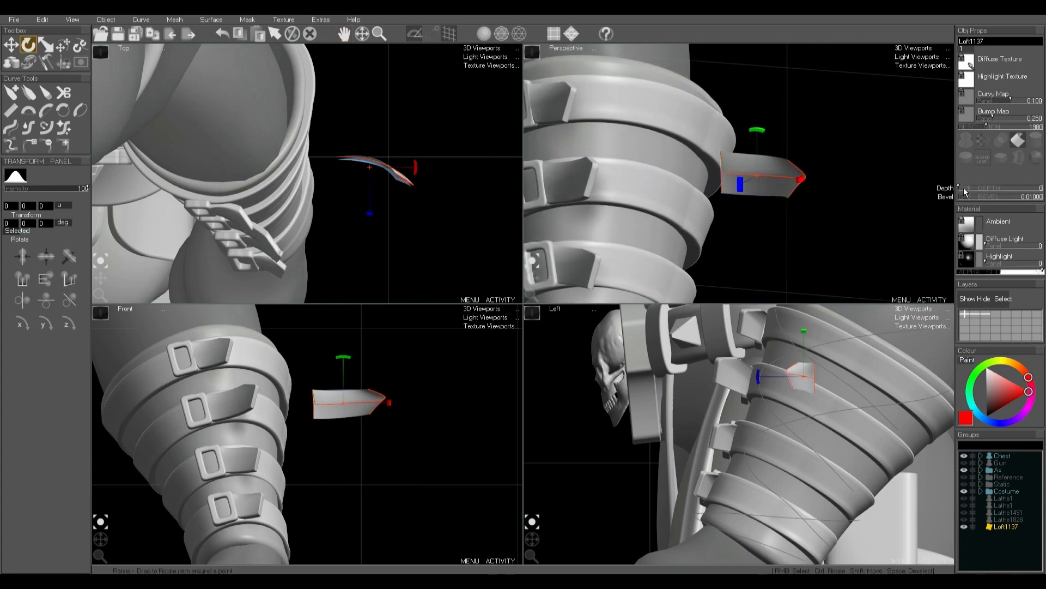
{"action": "left_click_drag", "start_coordinate": [965, 191], "coordinate": [965, 185]}
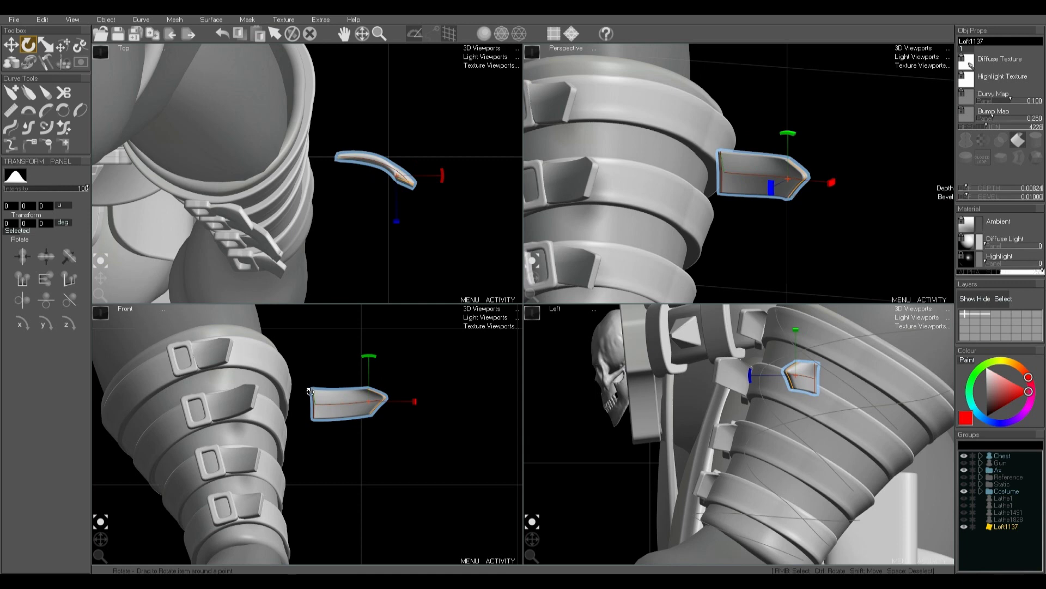
Step: Straighten the edges of the loft strap's pointed end curve in the Front viewport with Segment to Straight-Line
{"action": "scroll", "coordinate": [383, 400], "scroll_direction": "up", "scroll_amount": 3}
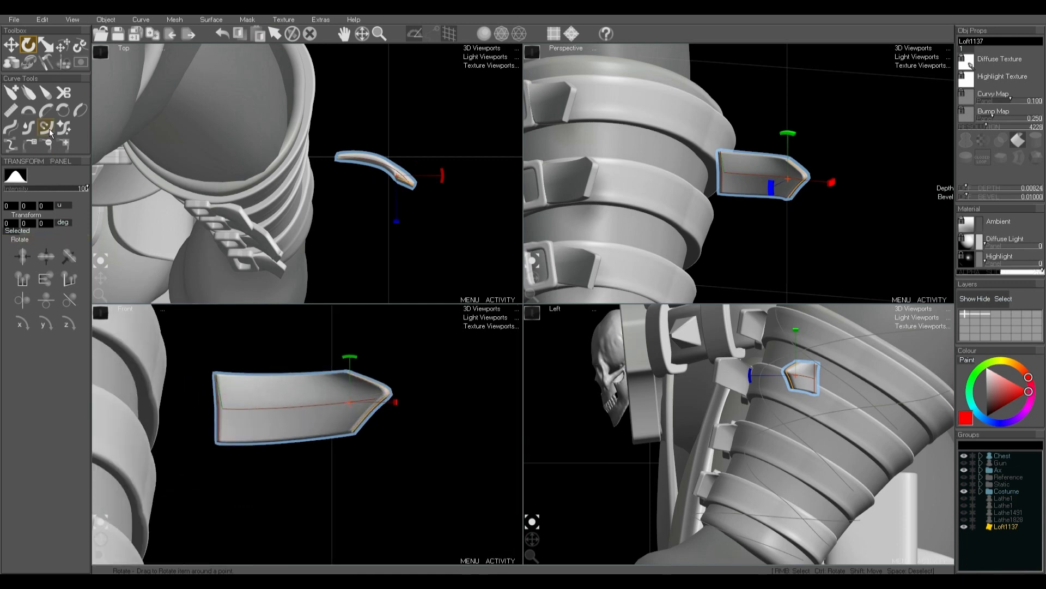
{"action": "left_click", "coordinate": [10, 111]}
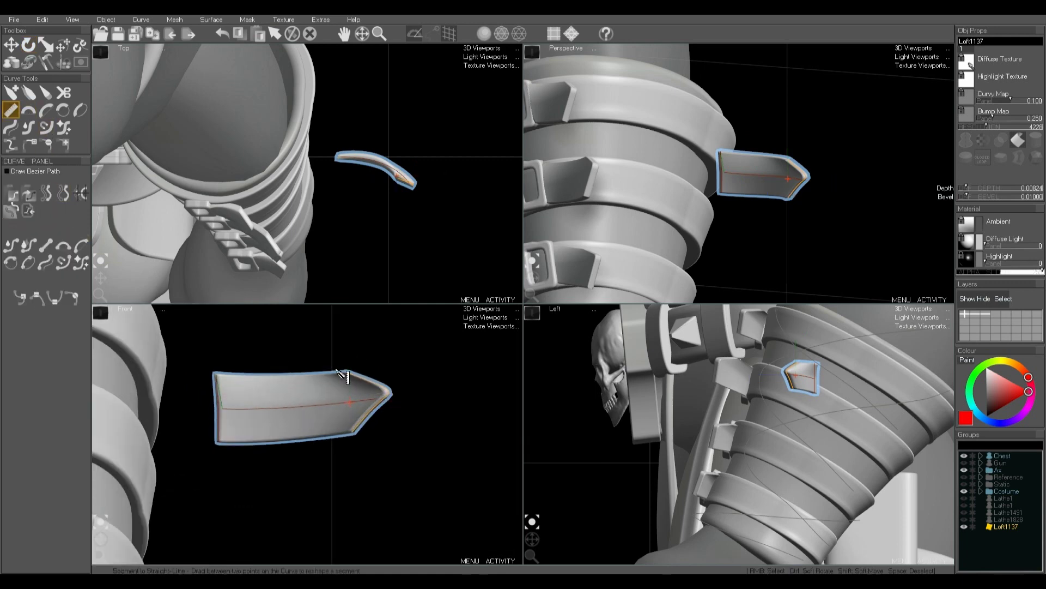
{"action": "left_click_drag", "start_coordinate": [337, 370], "coordinate": [353, 434]}
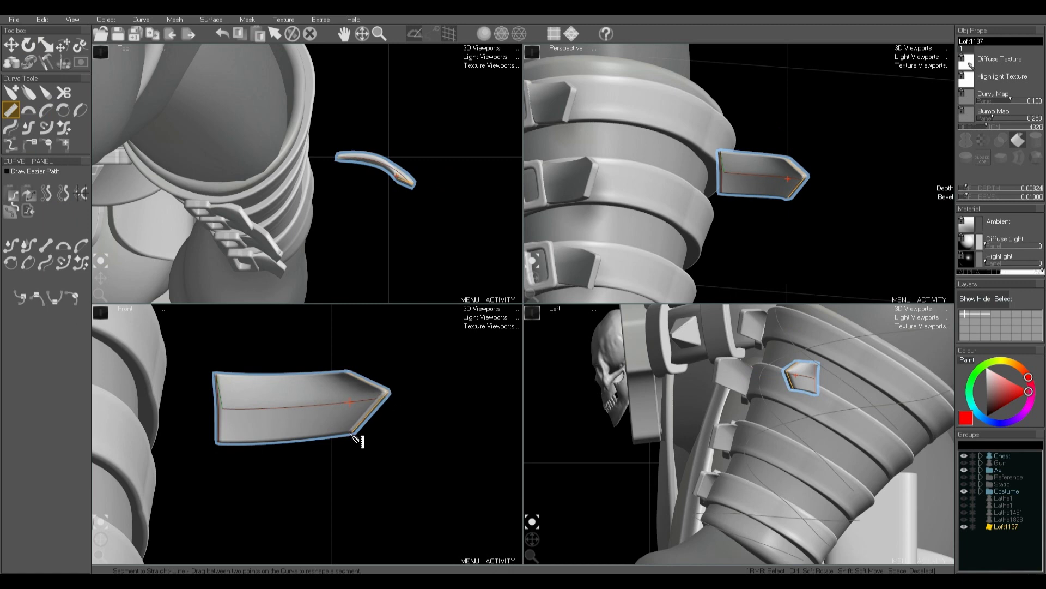
Step: Select the strap's centre curve and slightly adjust its pointed end with Soft Move in the Front viewport
{"action": "right_click", "coordinate": [218, 412]}
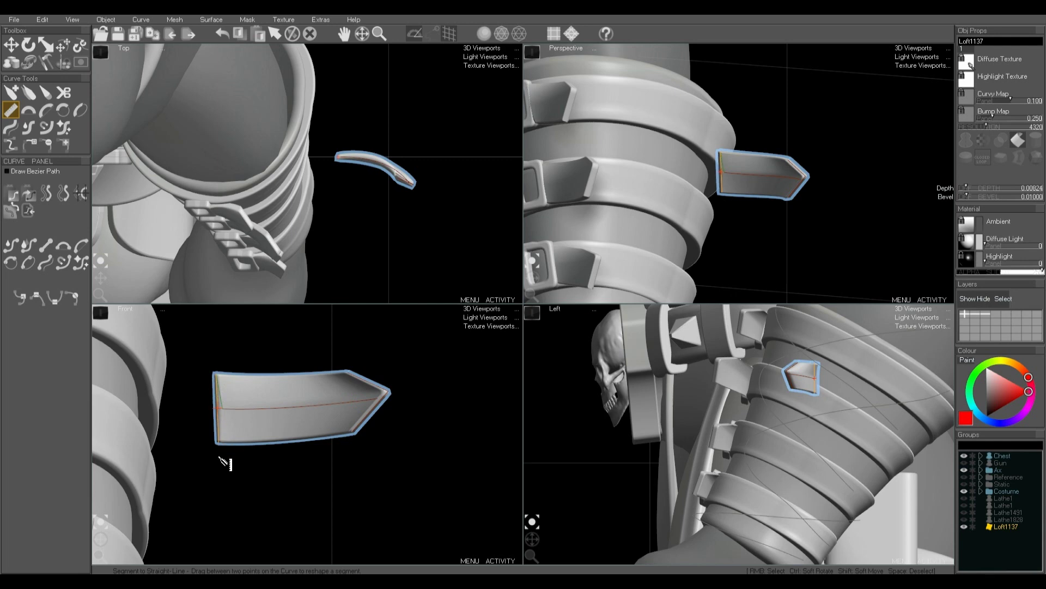
{"action": "right_click", "coordinate": [336, 404]}
{"action": "key", "text": "shift"}
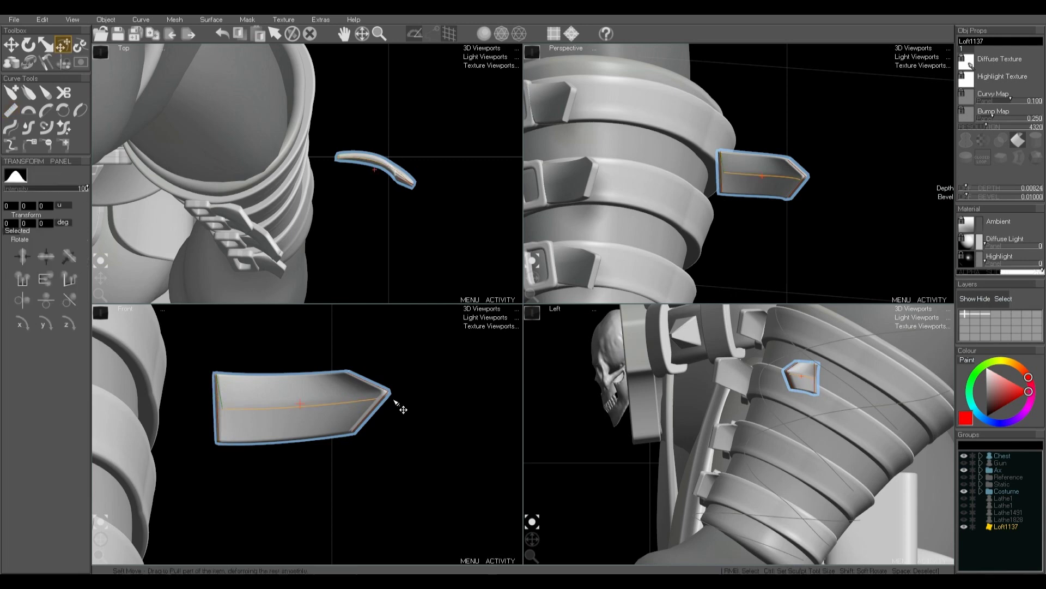
{"action": "left_click_drag", "start_coordinate": [398, 392], "coordinate": [401, 393]}
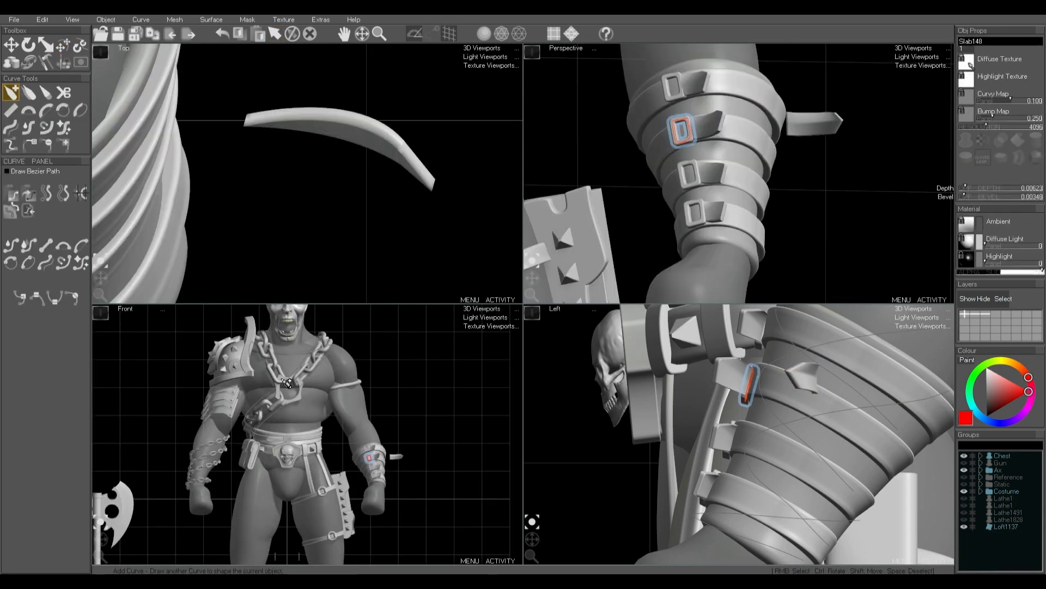
Step: Select the curved band below the spiked shoulder armour and examine its loft shape in the Perspective and Left viewports
{"action": "scroll", "coordinate": [285, 382], "scroll_direction": "up", "scroll_amount": 2}
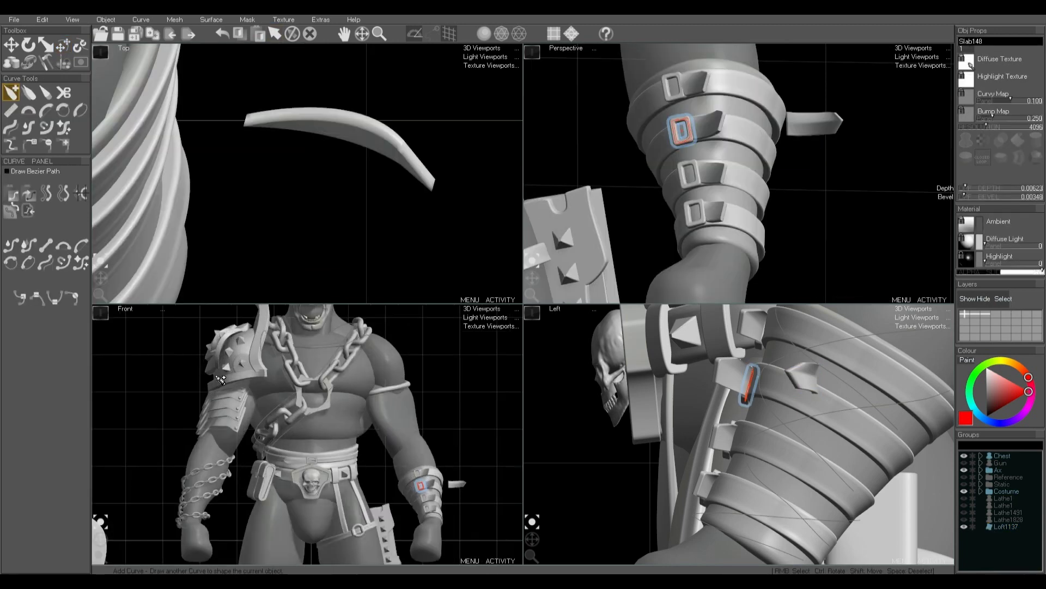
{"action": "left_click", "coordinate": [229, 385]}
{"action": "middle_click_drag", "start_coordinate": [229, 384], "coordinate": [322, 397]}
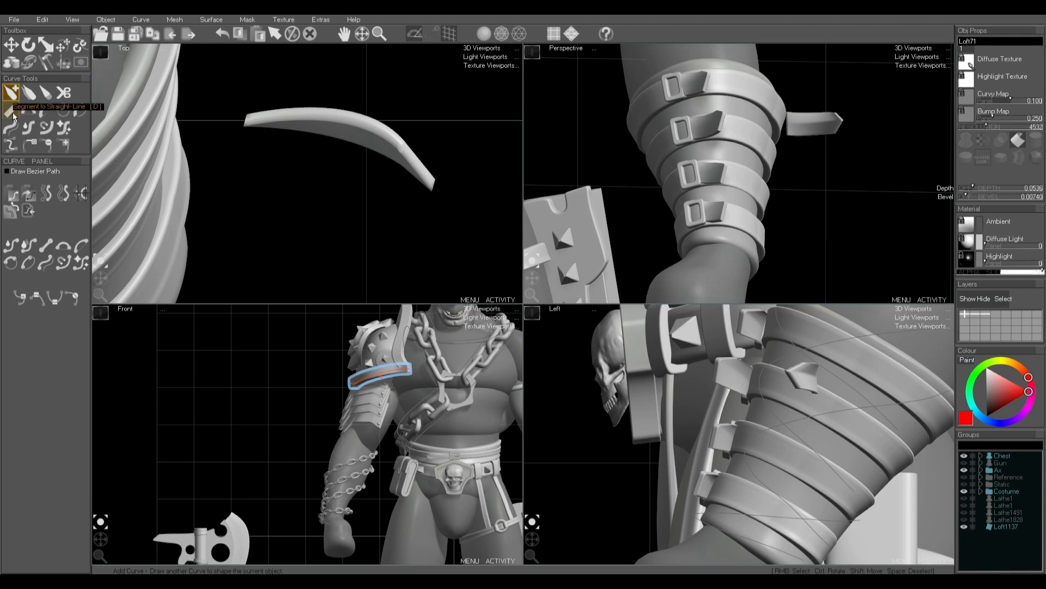
{"action": "left_click", "coordinate": [13, 65]}
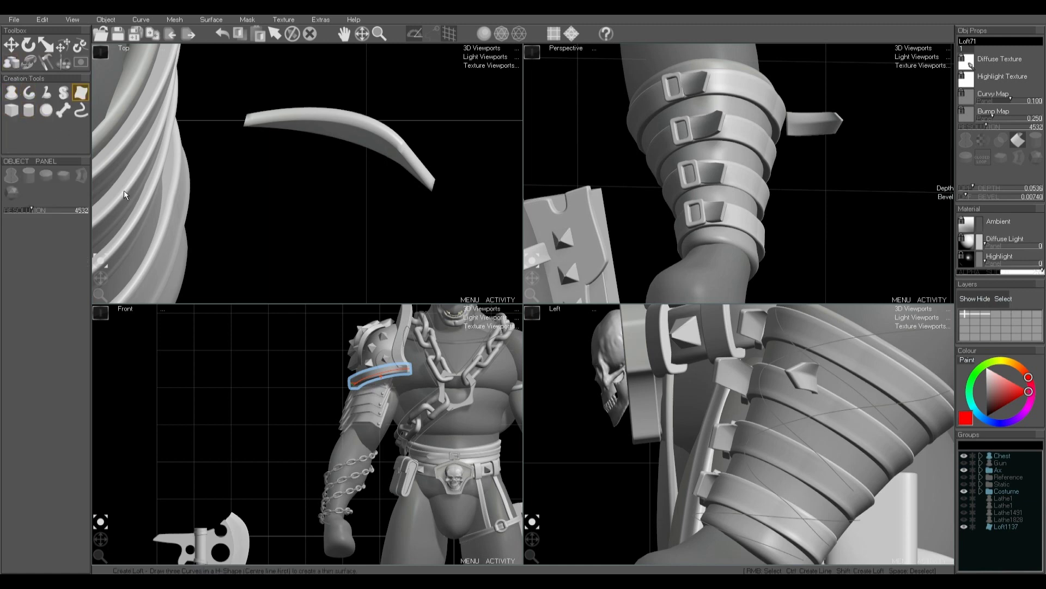
{"action": "scroll", "coordinate": [726, 187], "scroll_direction": "down", "scroll_amount": 8}
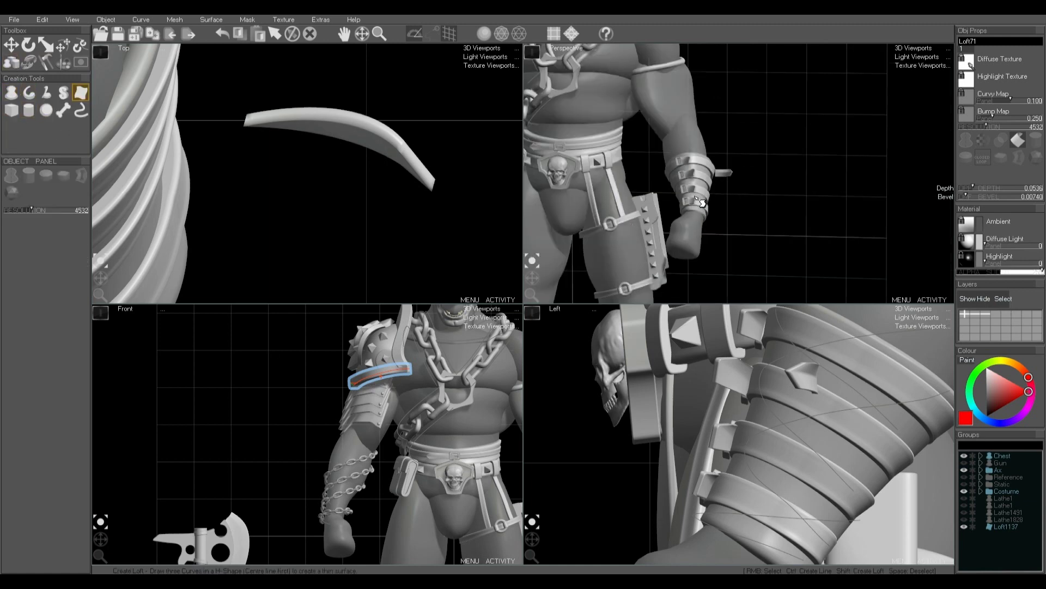
{"action": "scroll", "coordinate": [687, 136], "scroll_direction": "up", "scroll_amount": 6}
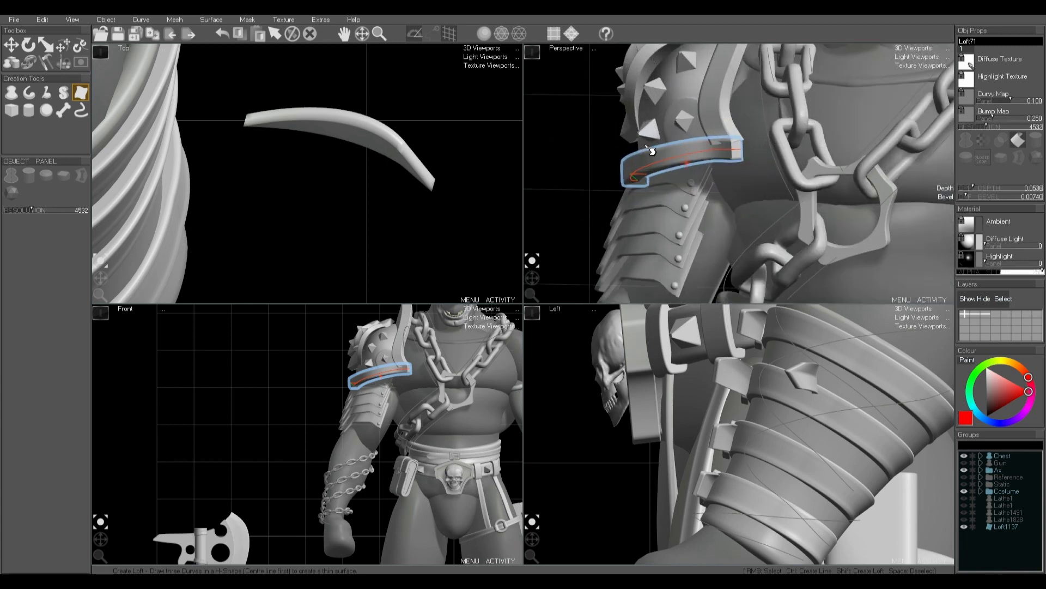
{"action": "key", "text": "f"}
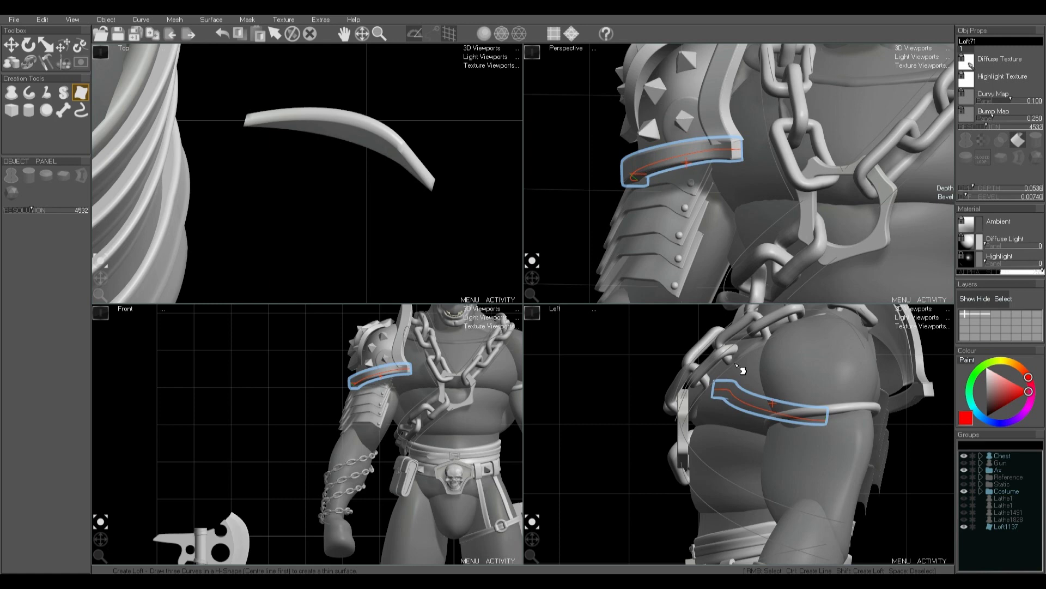
Step: Create a new loft beside the shoulder armour from a slightly arched centre curve in the Front viewport and a short end curve in the Top viewport
{"action": "key", "text": "space"}
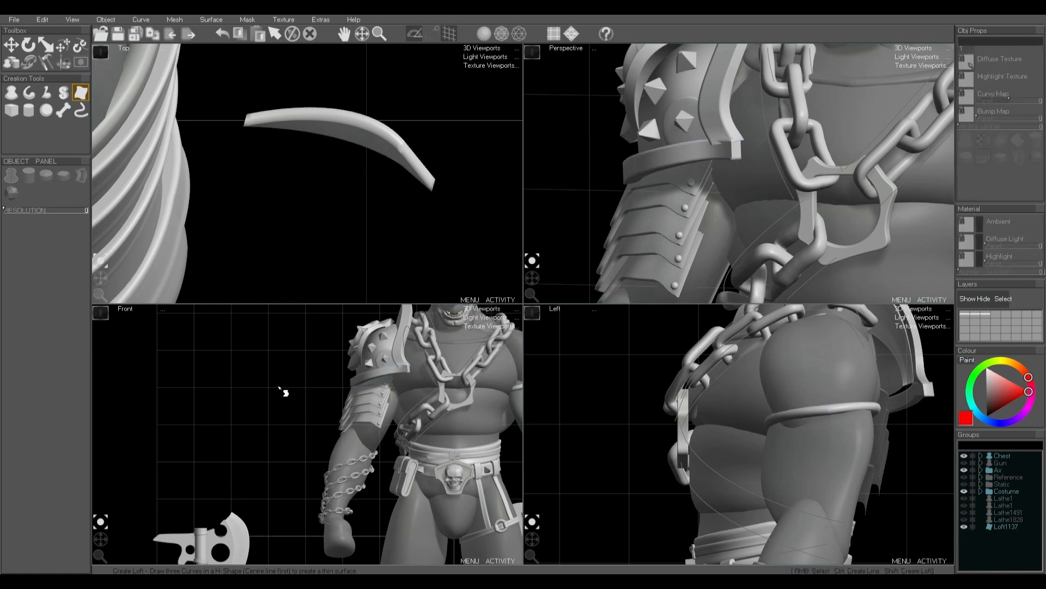
{"action": "left_click_drag", "start_coordinate": [279, 386], "coordinate": [344, 380]}
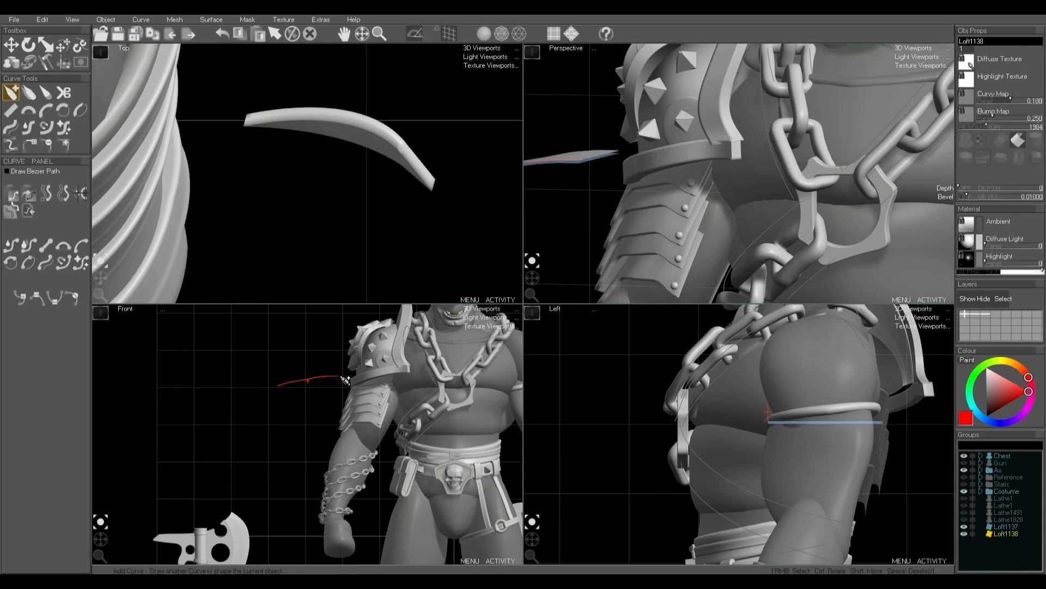
{"action": "scroll", "coordinate": [343, 139], "scroll_direction": "down", "scroll_amount": 15}
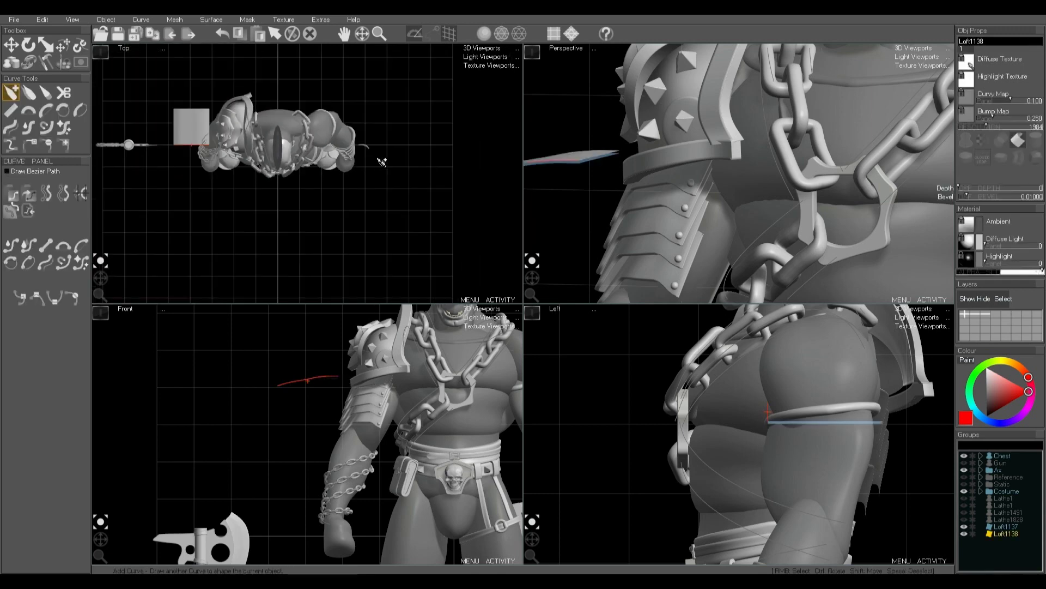
{"action": "scroll", "coordinate": [191, 145], "scroll_direction": "up", "scroll_amount": 8}
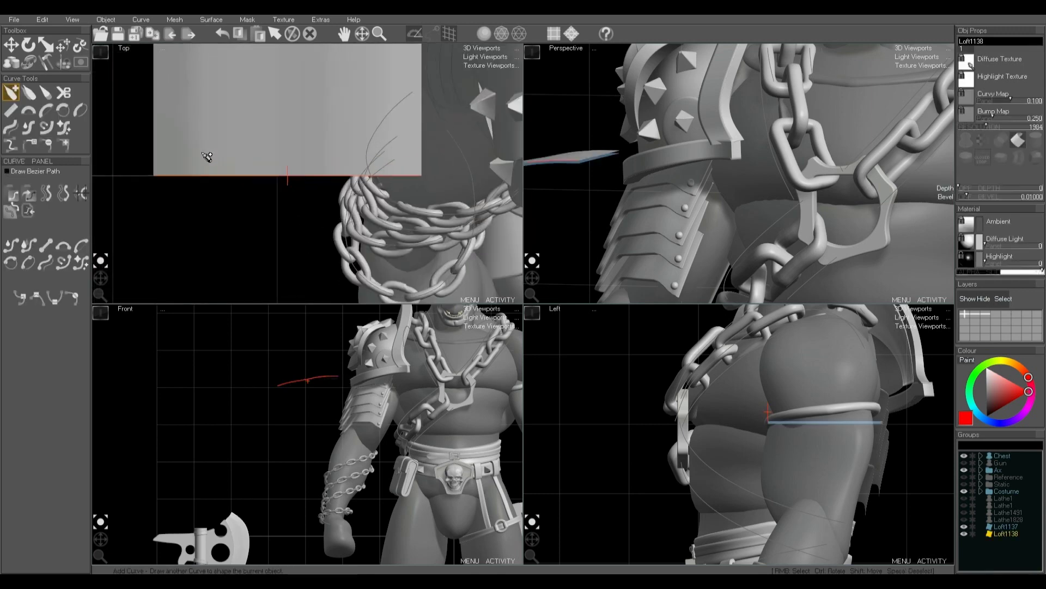
{"action": "left_click_drag", "start_coordinate": [158, 175], "coordinate": [158, 151]}
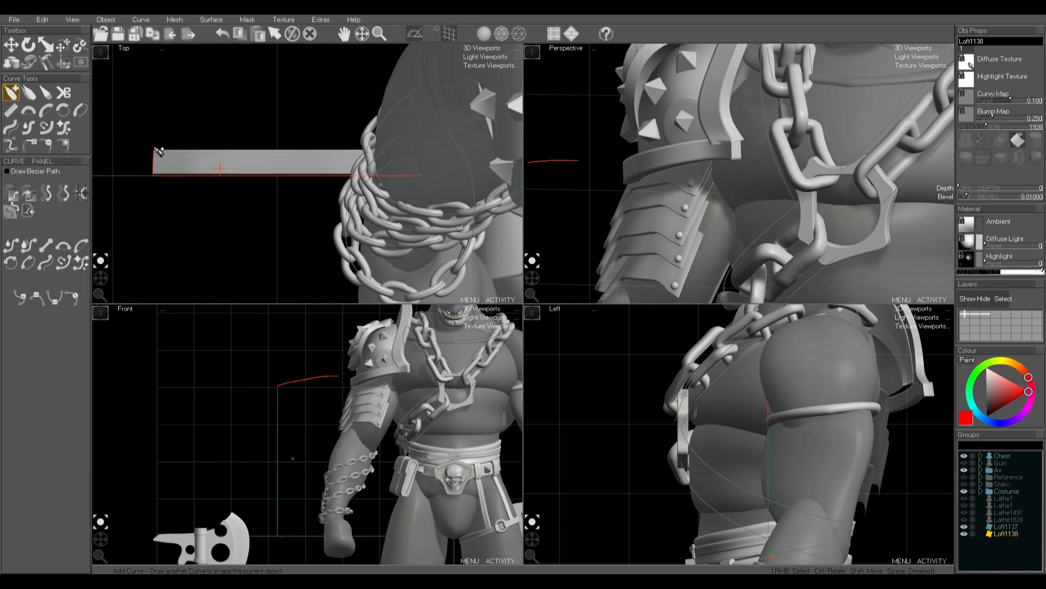
Step: Bend the new loft's centre curve forward in the Top viewport with Soft Move and smooth it with Segment to Simple-Arc
{"action": "right_click", "coordinate": [248, 176]}
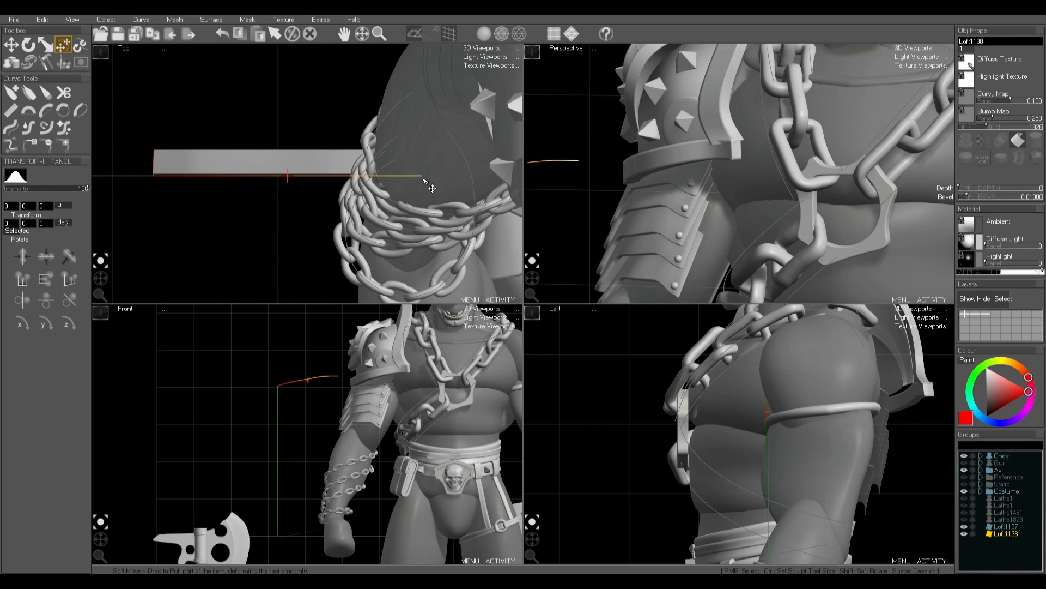
{"action": "left_click_drag", "start_coordinate": [423, 179], "coordinate": [260, 252], "text": "shift"}
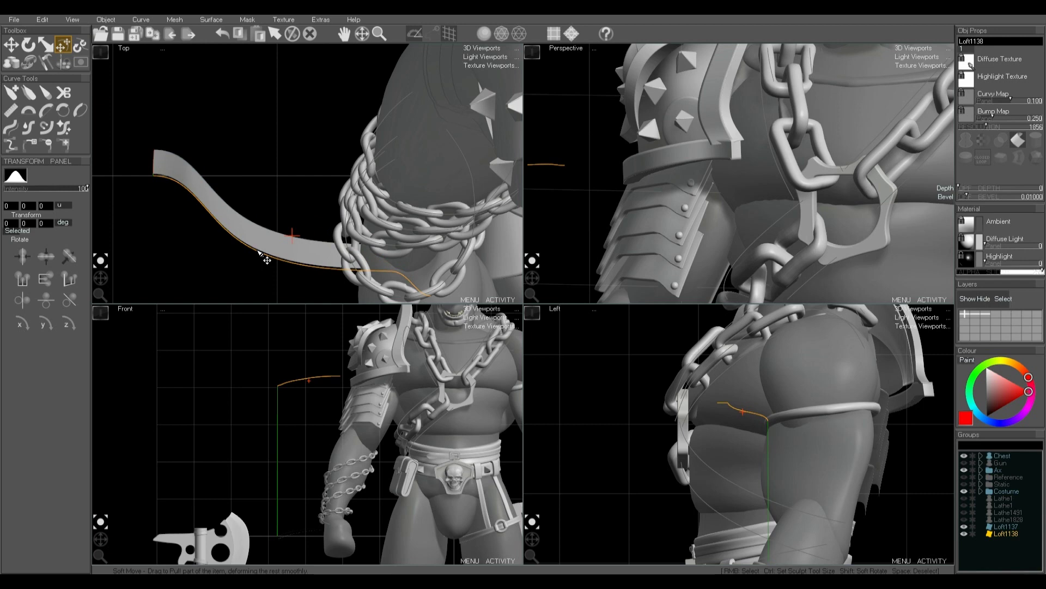
{"action": "left_click", "coordinate": [11, 129]}
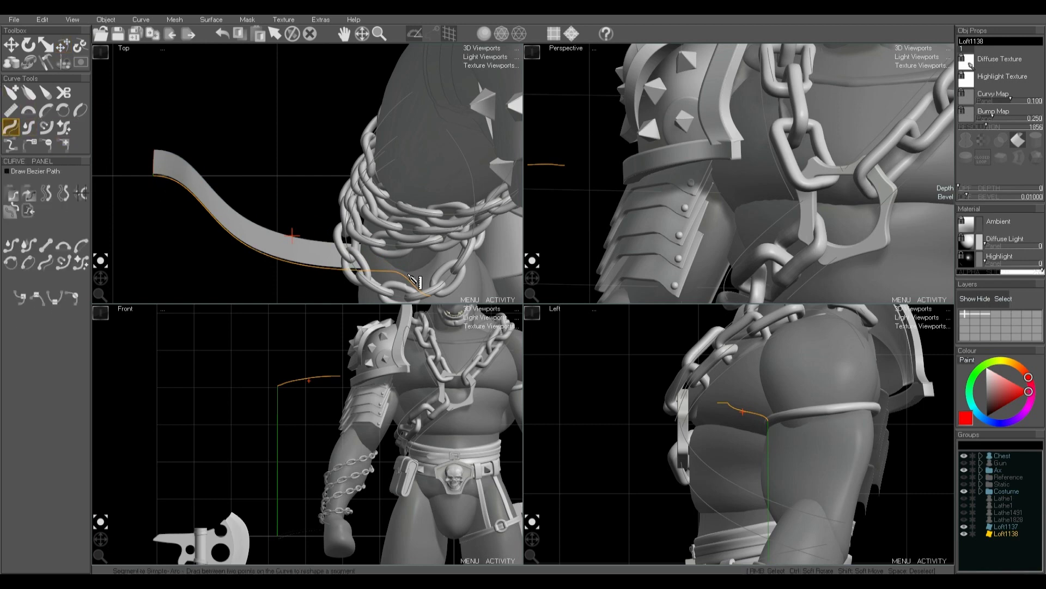
{"action": "left_click_drag", "start_coordinate": [410, 275], "coordinate": [396, 272]}
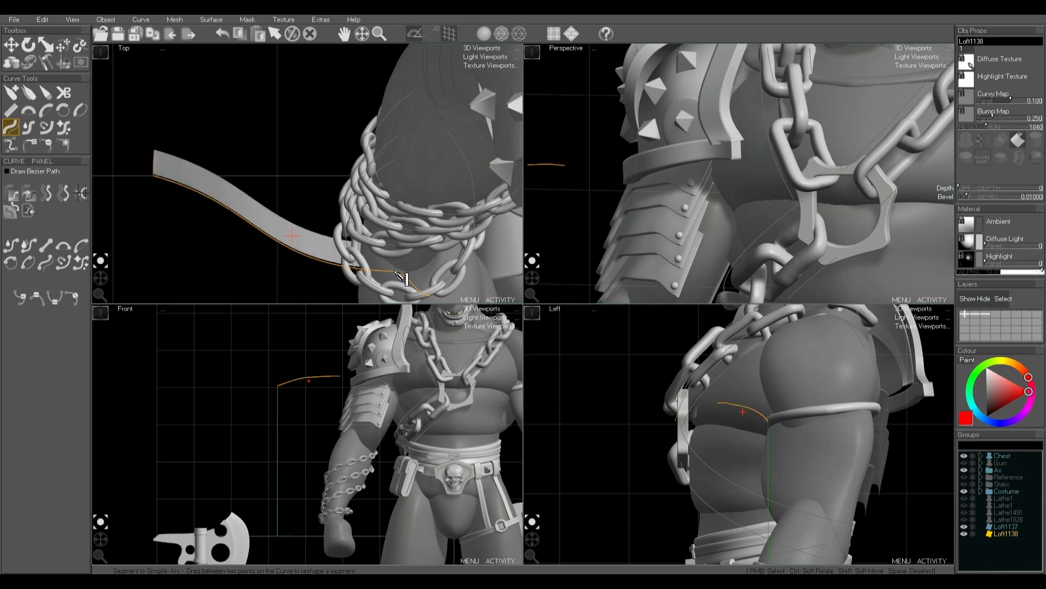
Step: Pull the centre curve near both ends with Soft Move in the Top viewport to form a wrapping band shape
{"action": "left_click_drag", "start_coordinate": [236, 213], "coordinate": [180, 217], "text": "shift"}
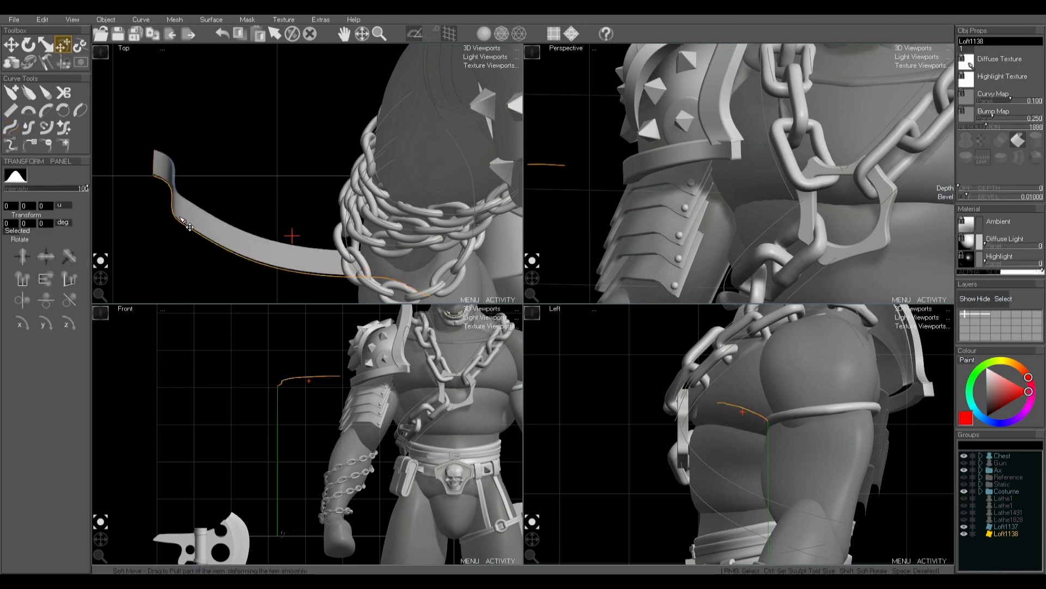
{"action": "mouse_move", "coordinate": [159, 176]}
{"action": "left_mouse_down"}
{"action": "mouse_move", "coordinate": [171, 169]}
{"action": "mouse_move", "coordinate": [179, 181]}
{"action": "mouse_move", "coordinate": [167, 179]}
{"action": "mouse_move", "coordinate": [164, 190]}
{"action": "left_mouse_up"}
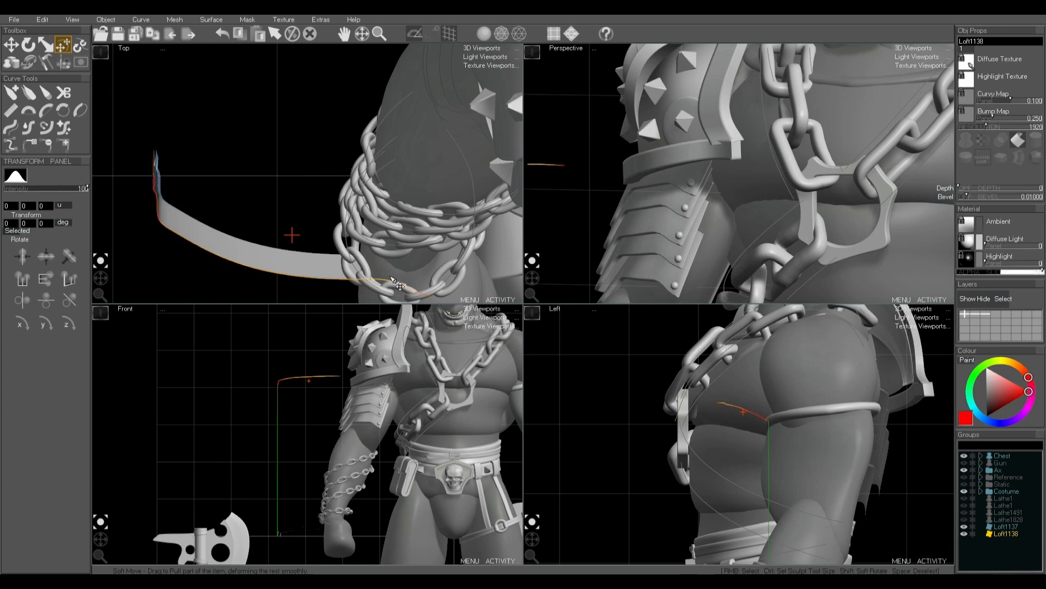
{"action": "left_click_drag", "start_coordinate": [380, 278], "coordinate": [426, 290]}
Step: Move the loft's end curve straight up to the start of the centre curve in the Front viewport
{"action": "scroll", "coordinate": [430, 294], "scroll_direction": "down", "scroll_amount": 3}
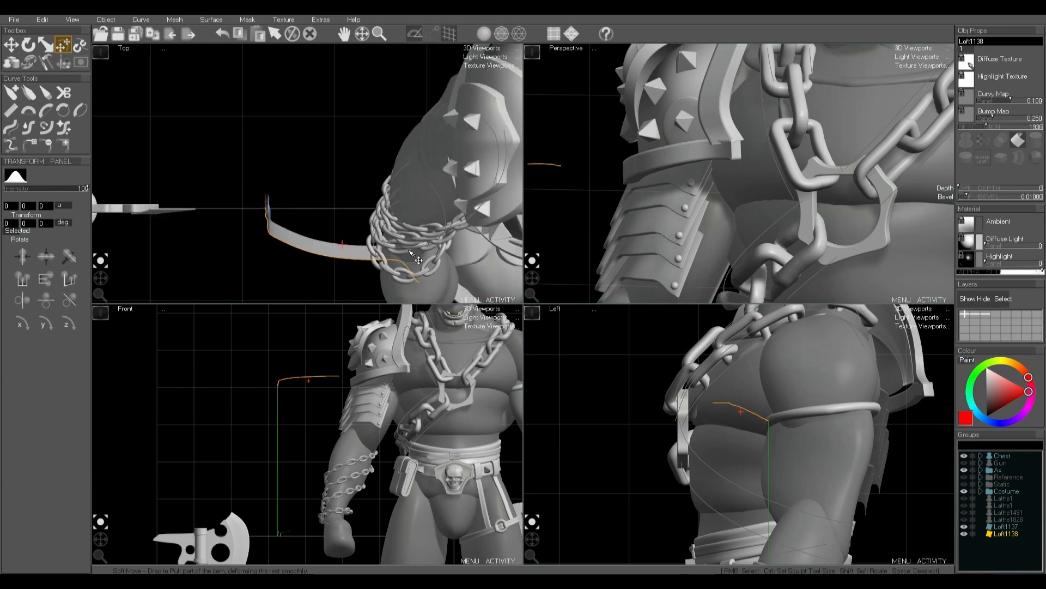
{"action": "scroll", "coordinate": [412, 257], "scroll_direction": "down", "scroll_amount": 2}
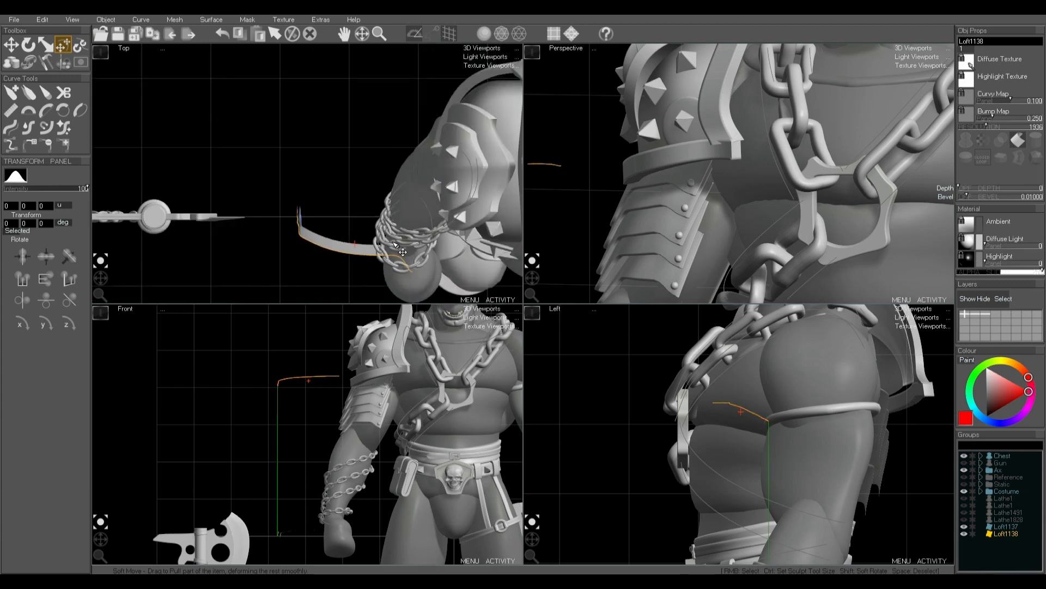
{"action": "right_click", "coordinate": [299, 213]}
{"action": "key", "text": "w"}
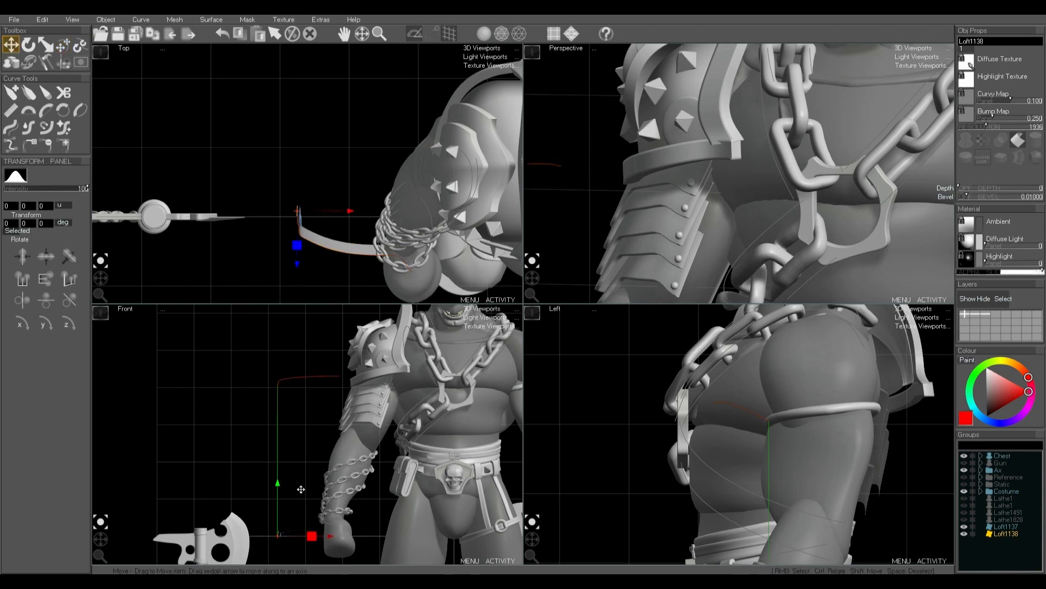
{"action": "left_click_drag", "start_coordinate": [296, 493], "coordinate": [296, 349]}
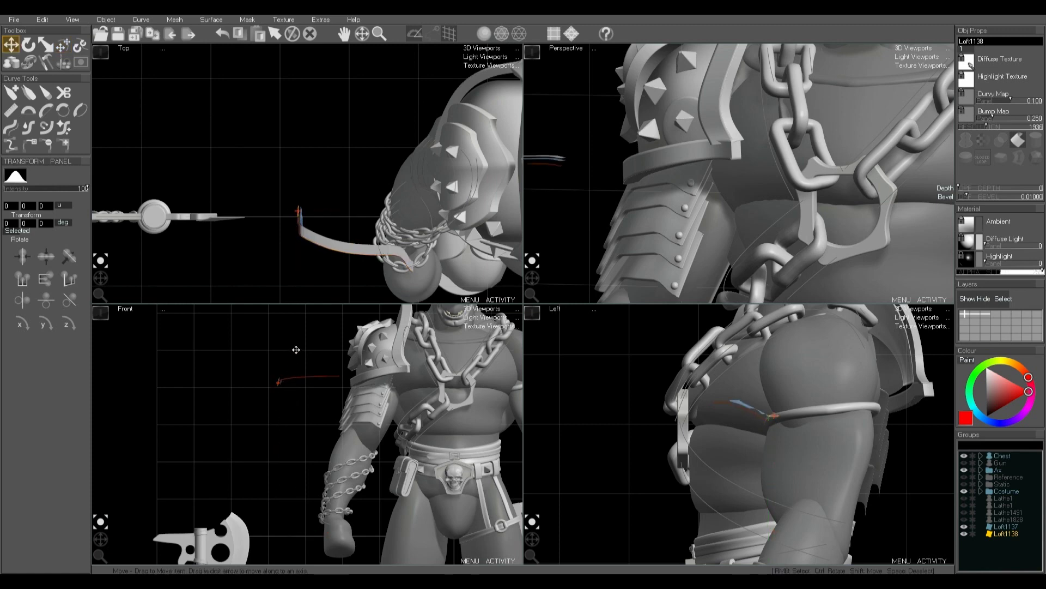
Step: Reshape the loft's centre curve into a smooth sweep in the Top viewport with Segment to Circle-Arc
{"action": "scroll", "coordinate": [610, 205], "scroll_direction": "down", "scroll_amount": 2}
{"action": "middle_click_drag", "start_coordinate": [601, 206], "coordinate": [731, 219]}
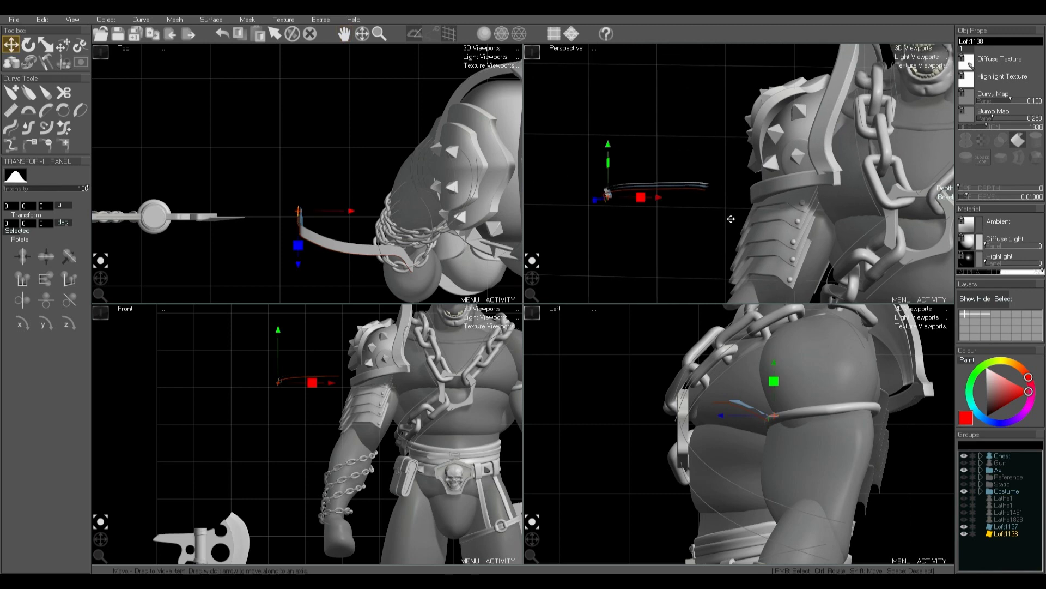
{"action": "left_click_drag", "start_coordinate": [534, 262], "coordinate": [567, 289]}
{"action": "middle_click_drag", "start_coordinate": [714, 263], "coordinate": [668, 232]}
{"action": "right_click", "coordinate": [369, 255]}
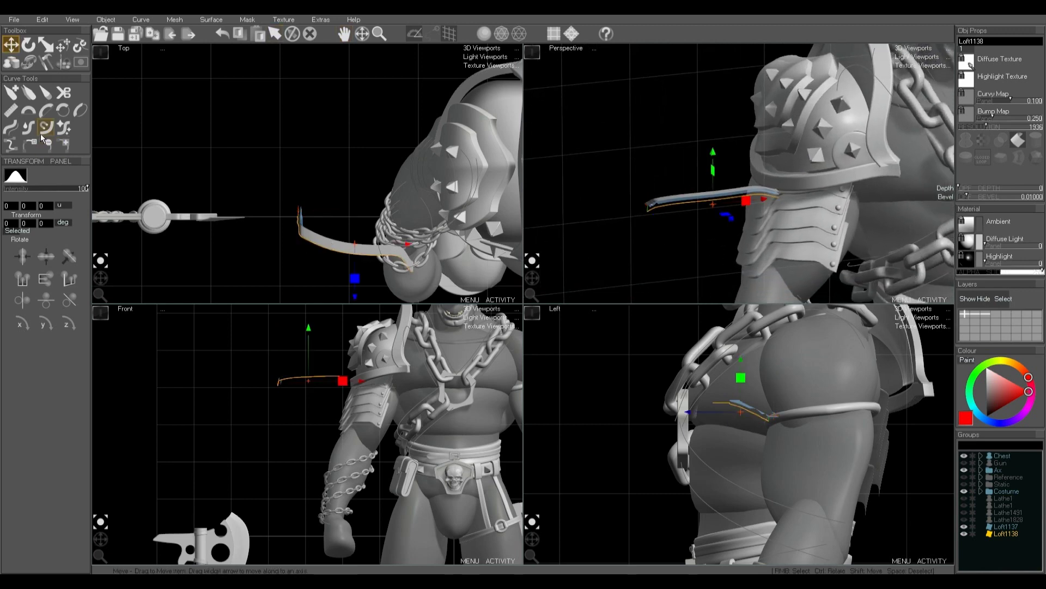
{"action": "left_click", "coordinate": [63, 110]}
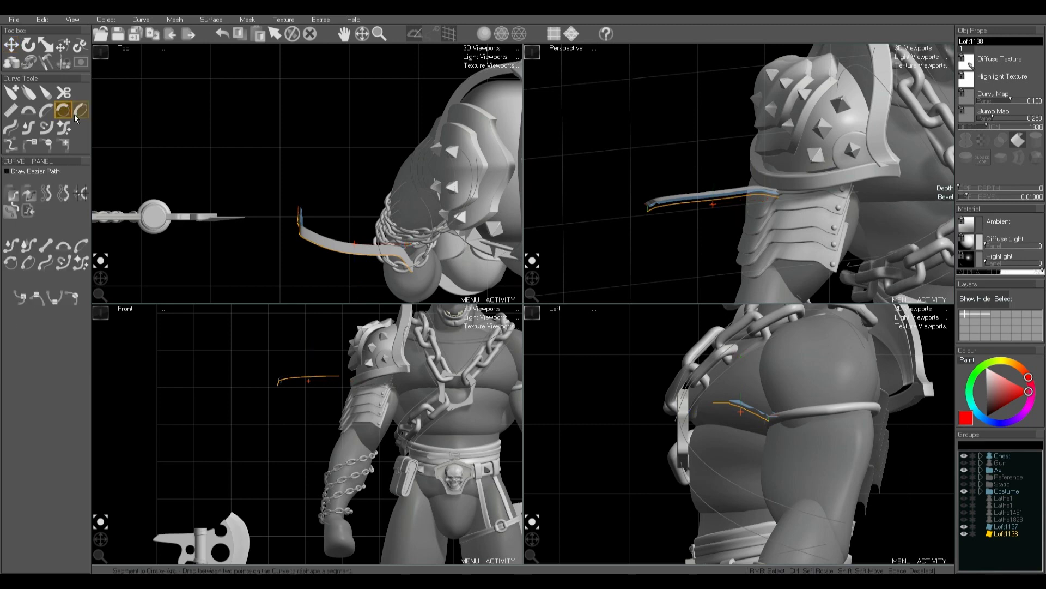
{"action": "left_click_drag", "start_coordinate": [302, 220], "coordinate": [330, 251]}
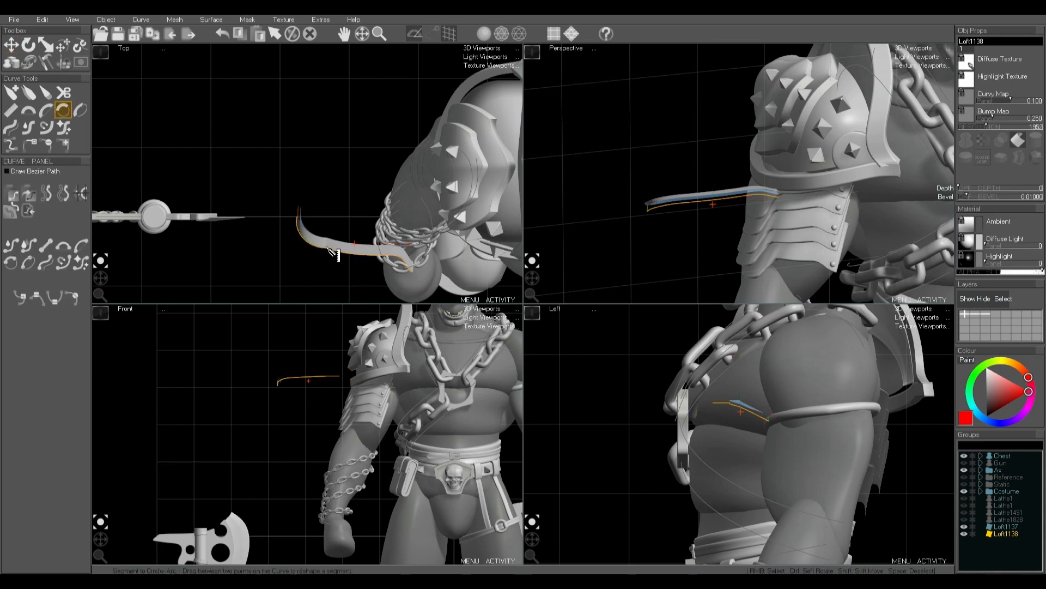
{"action": "left_click_drag", "start_coordinate": [329, 249], "coordinate": [401, 257]}
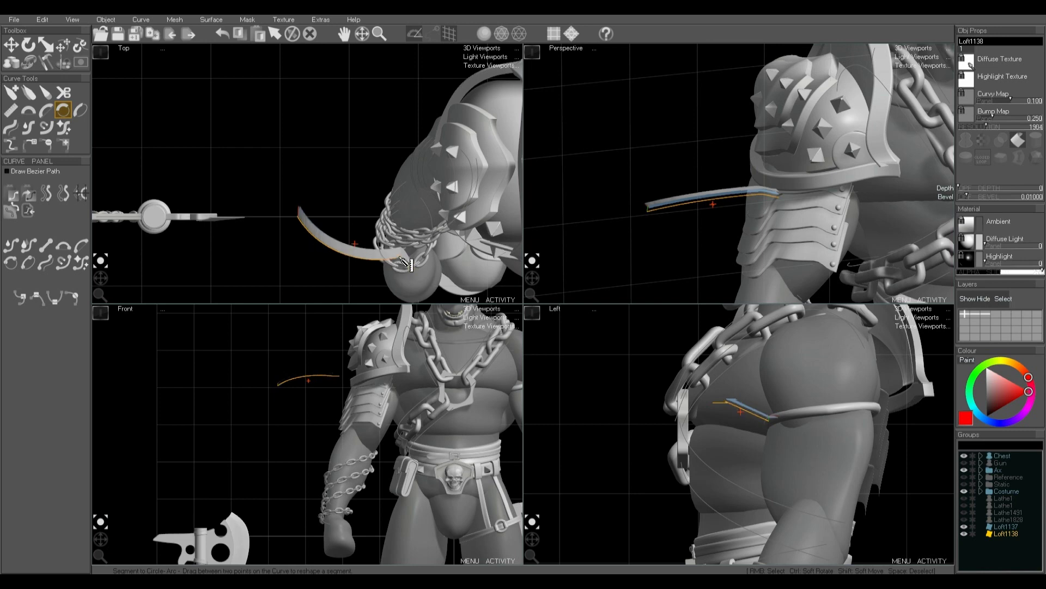
Step: Round the hooked end of the centre curve with Segment to Circle-Arc and thicken the loft by setting its depth to 0.0595
{"action": "middle_click_drag", "start_coordinate": [695, 231], "coordinate": [662, 221]}
{"action": "scroll", "coordinate": [406, 263], "scroll_direction": "up", "scroll_amount": 3}
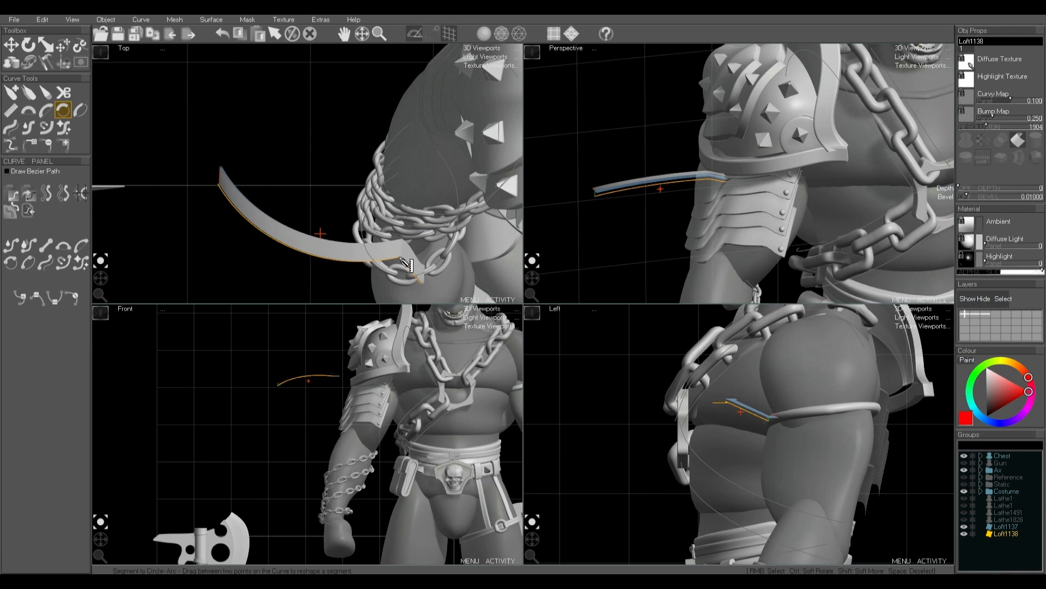
{"action": "left_click_drag", "start_coordinate": [400, 257], "coordinate": [413, 272]}
{"action": "left_click_drag", "start_coordinate": [961, 191], "coordinate": [973, 182]}
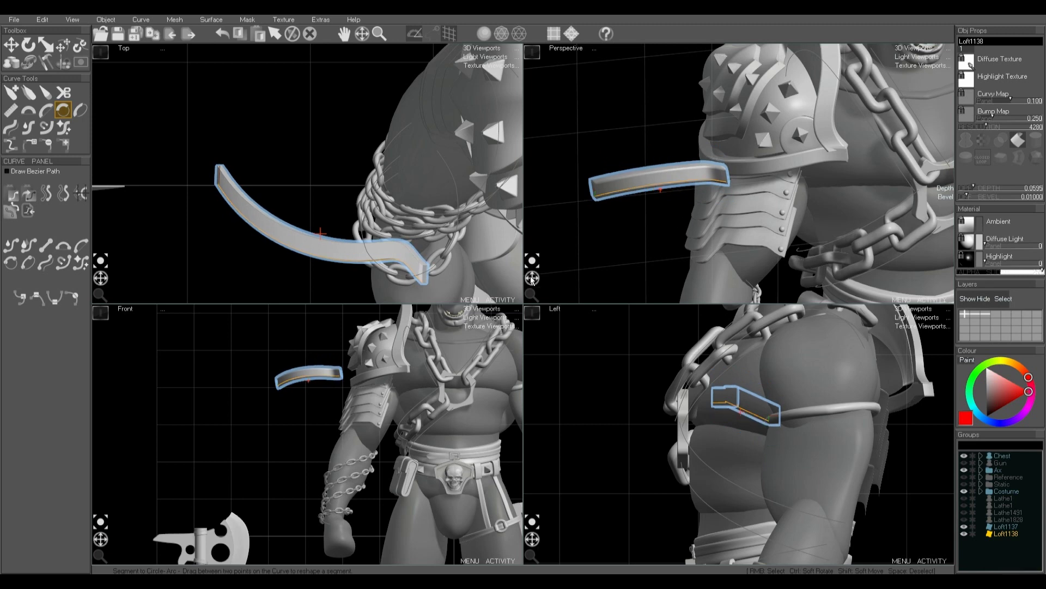
{"action": "middle_click_drag", "start_coordinate": [674, 218], "coordinate": [543, 287]}
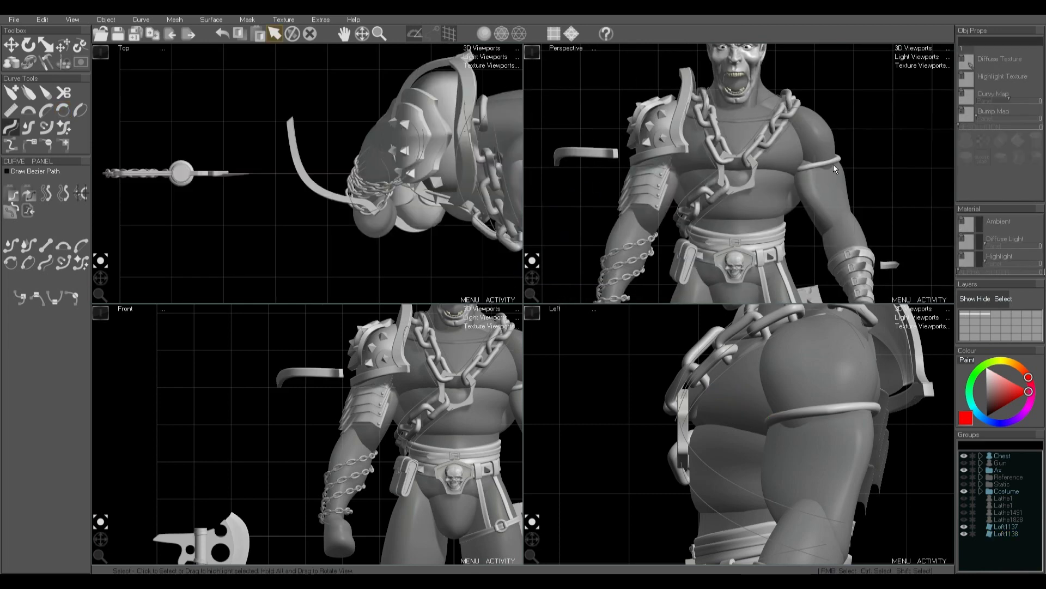
Step: Select the upper-arm band in the Perspective viewport and examine how its curve wraps around the arm
{"action": "left_click", "coordinate": [832, 161]}
{"action": "scroll", "coordinate": [832, 161], "scroll_direction": "up", "scroll_amount": 4}
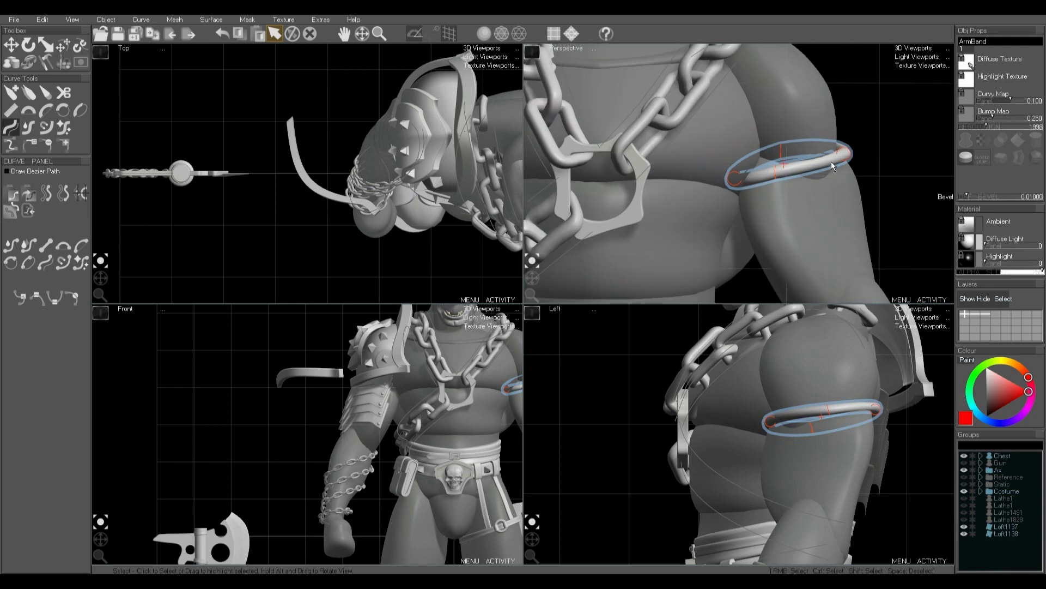
{"action": "key", "text": "a"}
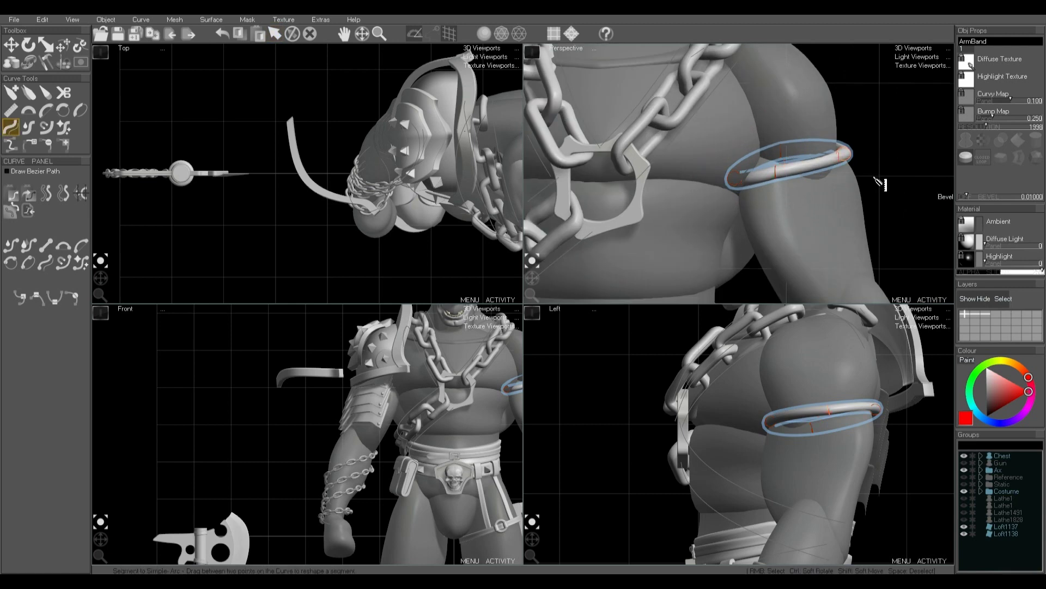
{"action": "key", "text": "Escape"}
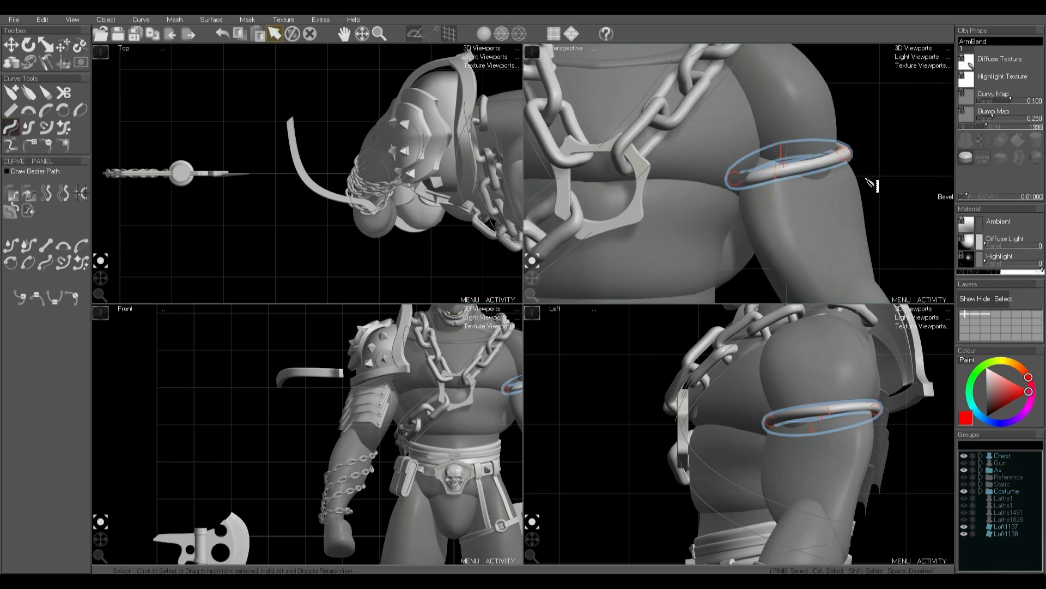
{"action": "key", "text": "space"}
{"action": "scroll", "coordinate": [867, 188], "scroll_direction": "down", "scroll_amount": 4}
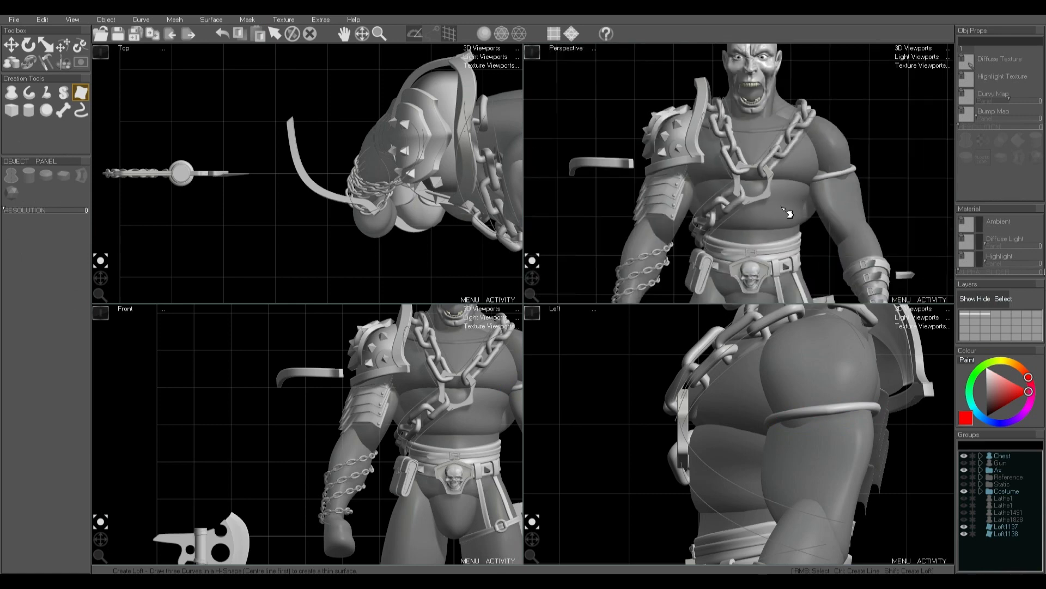
Step: Move the belt buckle's frame out from behind the skull into the empty space beside the figure
{"action": "middle_click_drag", "start_coordinate": [750, 247], "coordinate": [745, 198]}
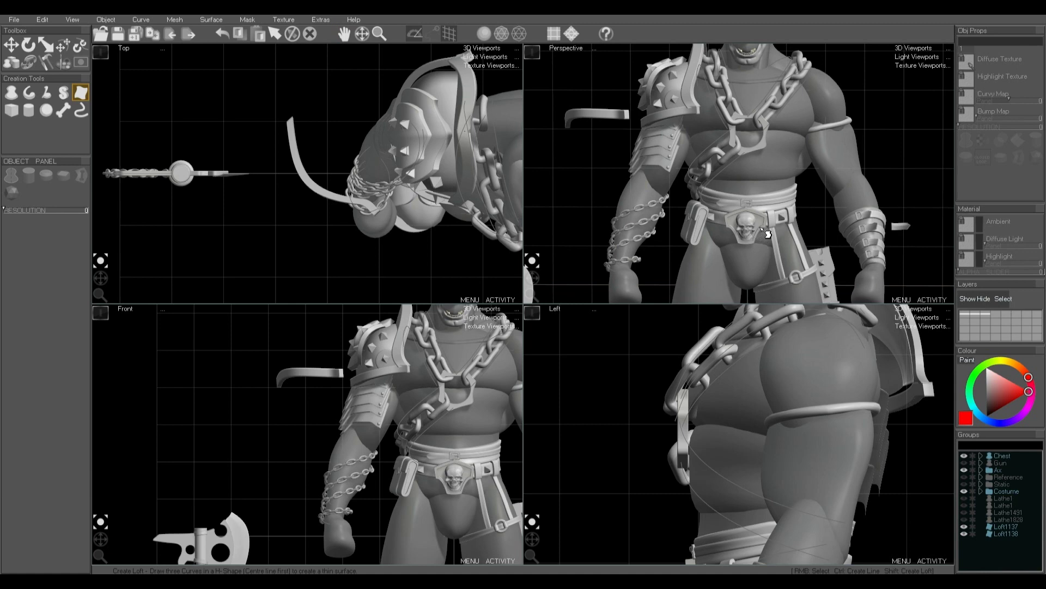
{"action": "scroll", "coordinate": [768, 233], "scroll_direction": "up", "scroll_amount": 2}
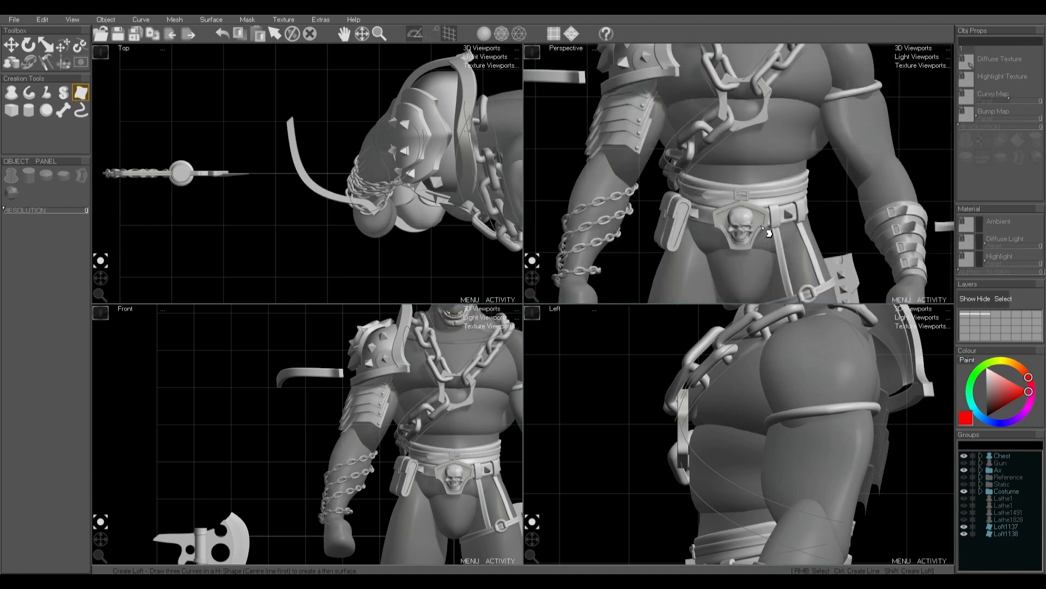
{"action": "right_click", "coordinate": [769, 234]}
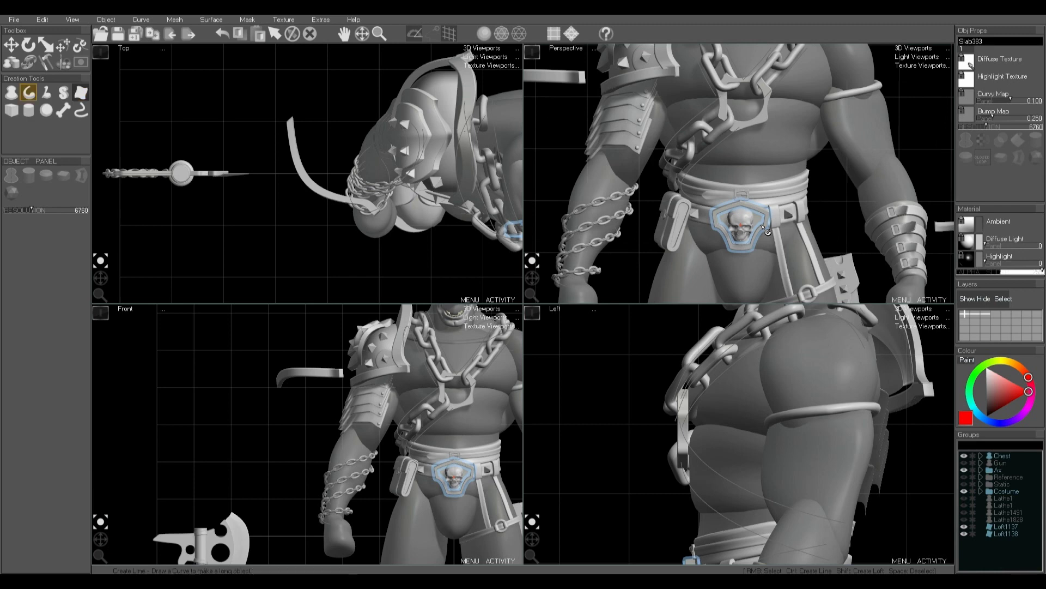
{"action": "left_click", "coordinate": [11, 44]}
{"action": "left_click_drag", "start_coordinate": [785, 228], "coordinate": [548, 225]}
{"action": "middle_click_drag", "start_coordinate": [574, 224], "coordinate": [749, 198]}
{"action": "key", "text": "space"}
Step: Examine the isolated buckle frame's outline and thickness in the Perspective, Front and Top viewports
{"action": "scroll", "coordinate": [684, 208], "scroll_direction": "up", "scroll_amount": 2}
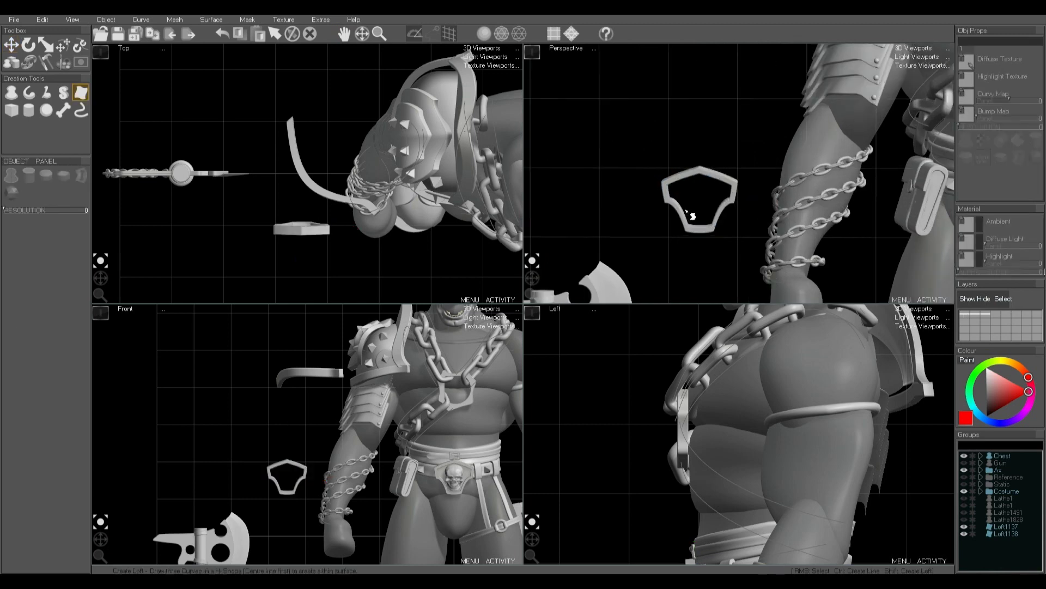
{"action": "scroll", "coordinate": [684, 208], "scroll_direction": "up", "scroll_amount": 2}
{"action": "middle_click_drag", "start_coordinate": [662, 217], "coordinate": [708, 206]}
{"action": "scroll", "coordinate": [698, 410], "scroll_direction": "down", "scroll_amount": 5}
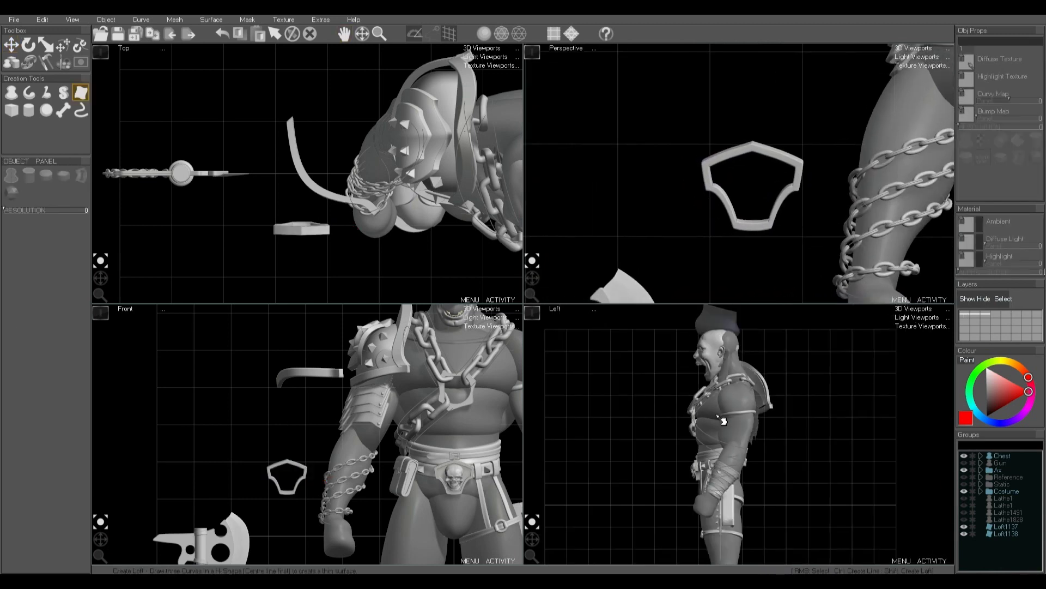
{"action": "middle_click_drag", "start_coordinate": [713, 438], "coordinate": [725, 432]}
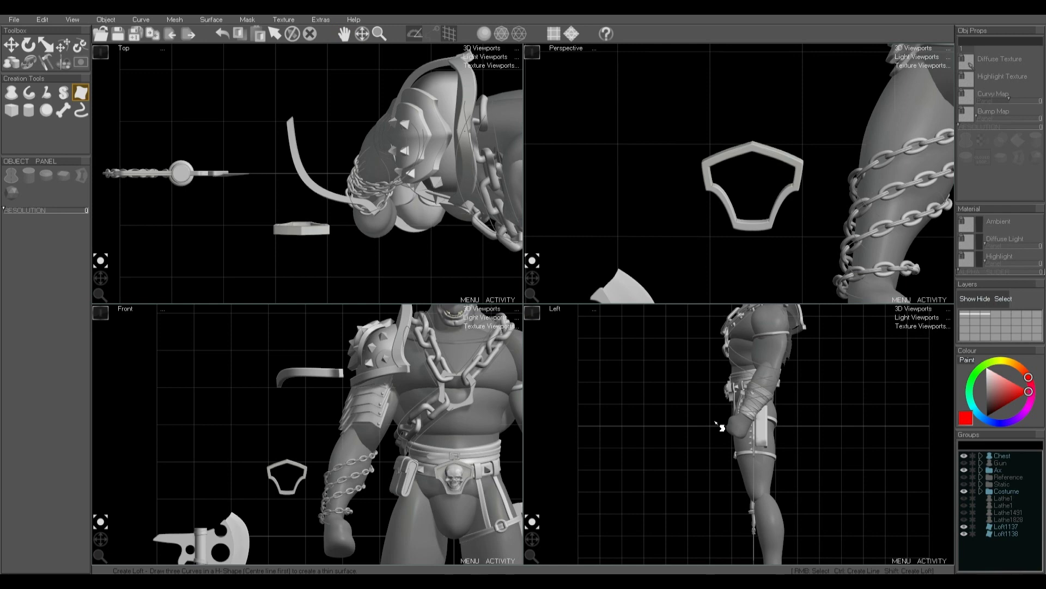
{"action": "scroll", "coordinate": [285, 477], "scroll_direction": "up", "scroll_amount": 5}
{"action": "middle_click_drag", "start_coordinate": [293, 476], "coordinate": [392, 418]}
{"action": "scroll", "coordinate": [294, 234], "scroll_direction": "up", "scroll_amount": 3}
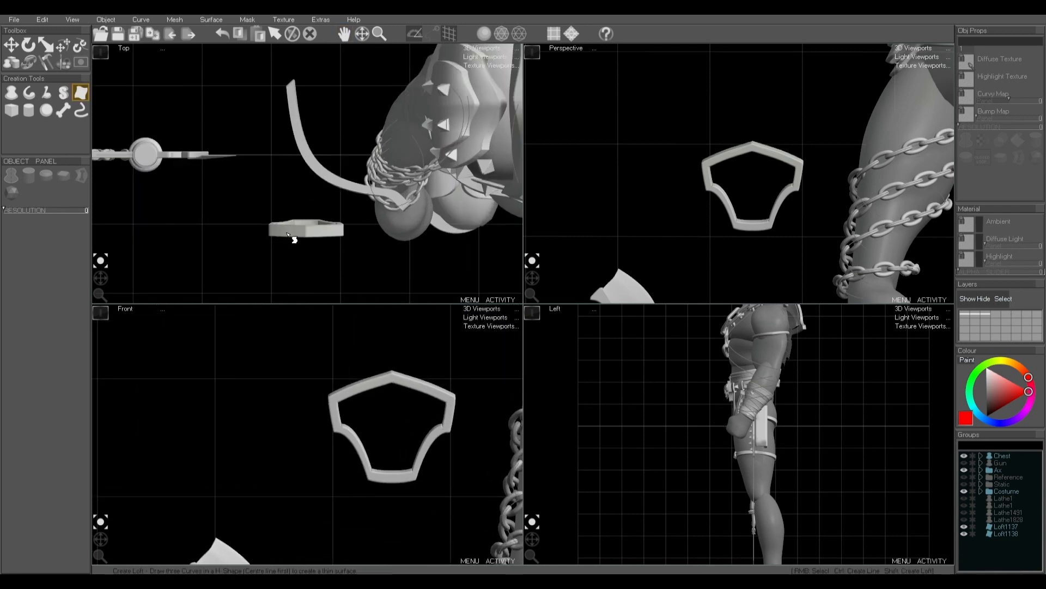
{"action": "middle_click_drag", "start_coordinate": [294, 235], "coordinate": [318, 205]}
{"action": "scroll", "coordinate": [318, 204], "scroll_direction": "up", "scroll_amount": 2}
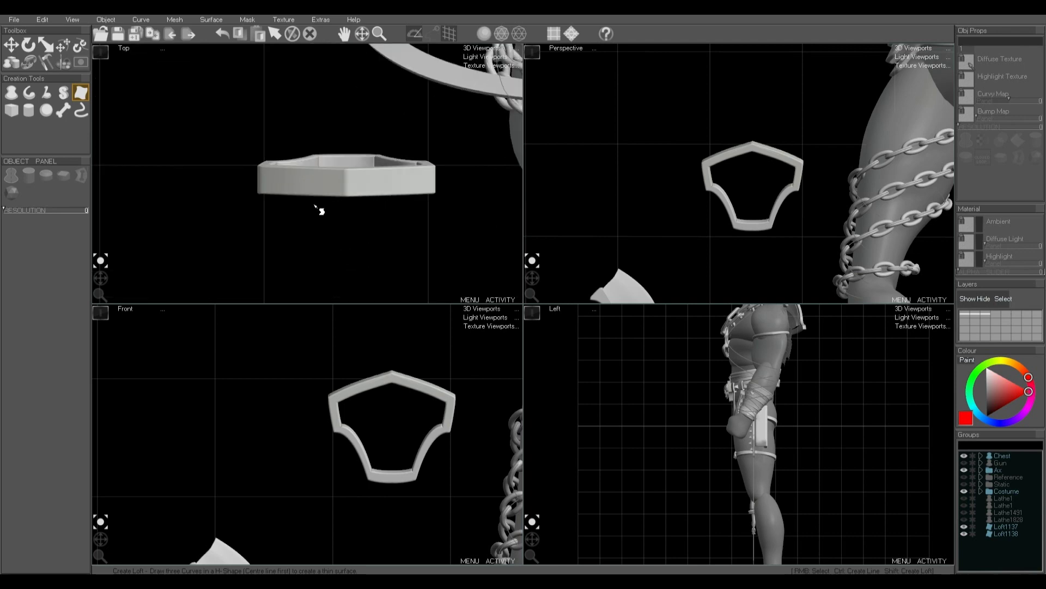
{"action": "right_click", "coordinate": [391, 388]}
{"action": "key", "text": "space"}
Step: Draw a half-buckle slab beside the frame in the Front viewport and refine its edges with Segment to Simple-Arc and Segment to Straight-Line
{"action": "left_click", "coordinate": [64, 94]}
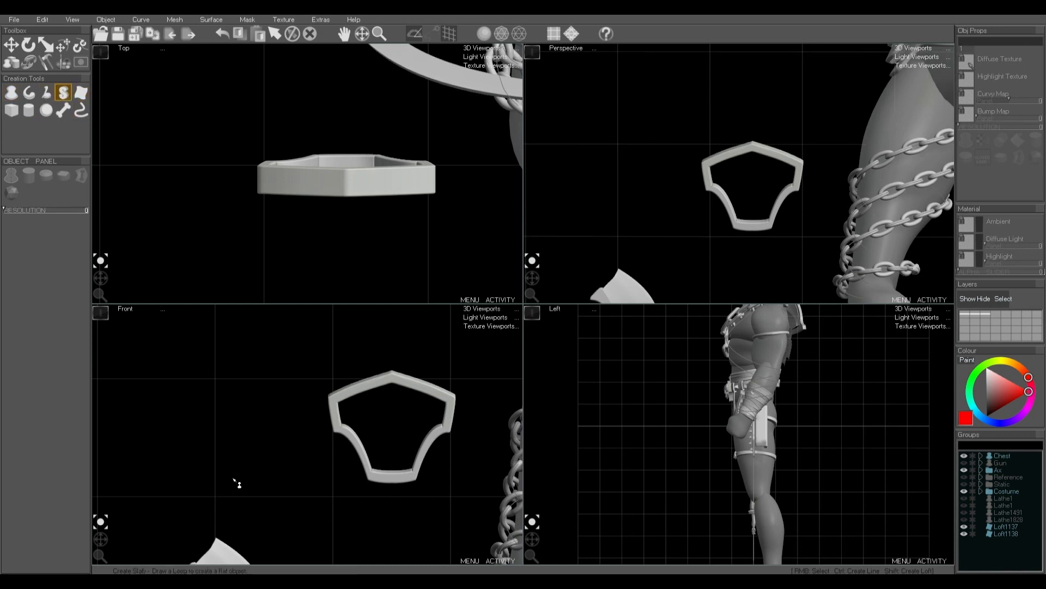
{"action": "mouse_move", "coordinate": [207, 469]}
{"action": "left_mouse_down"}
{"action": "mouse_move", "coordinate": [274, 470]}
{"action": "mouse_move", "coordinate": [273, 444]}
{"action": "mouse_move", "coordinate": [303, 428]}
{"action": "mouse_move", "coordinate": [292, 381]}
{"action": "mouse_move", "coordinate": [215, 363]}
{"action": "left_mouse_up"}
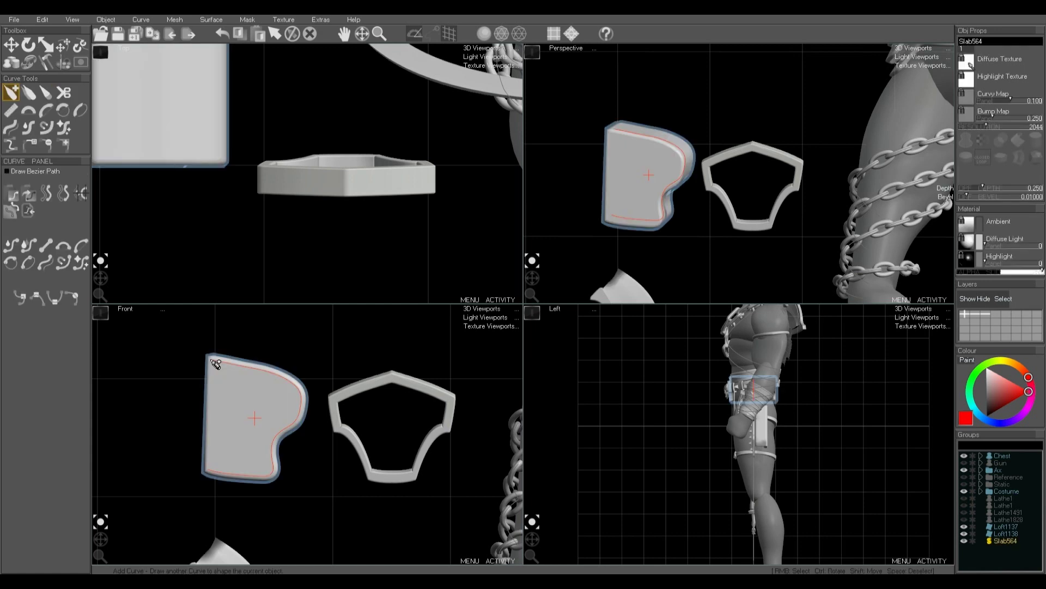
{"action": "left_click", "coordinate": [45, 93]}
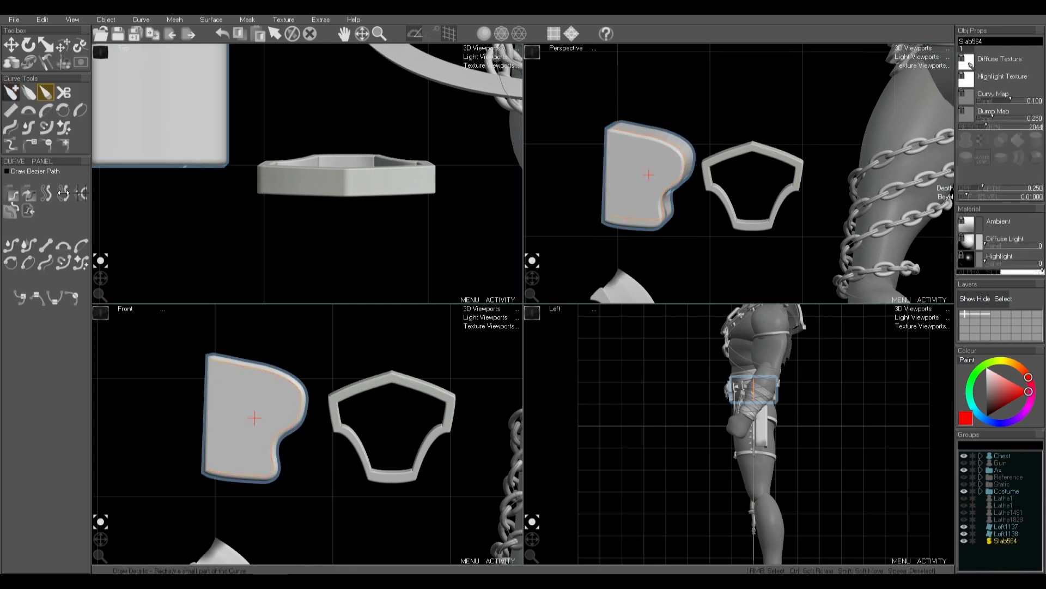
{"action": "left_click", "coordinate": [13, 127]}
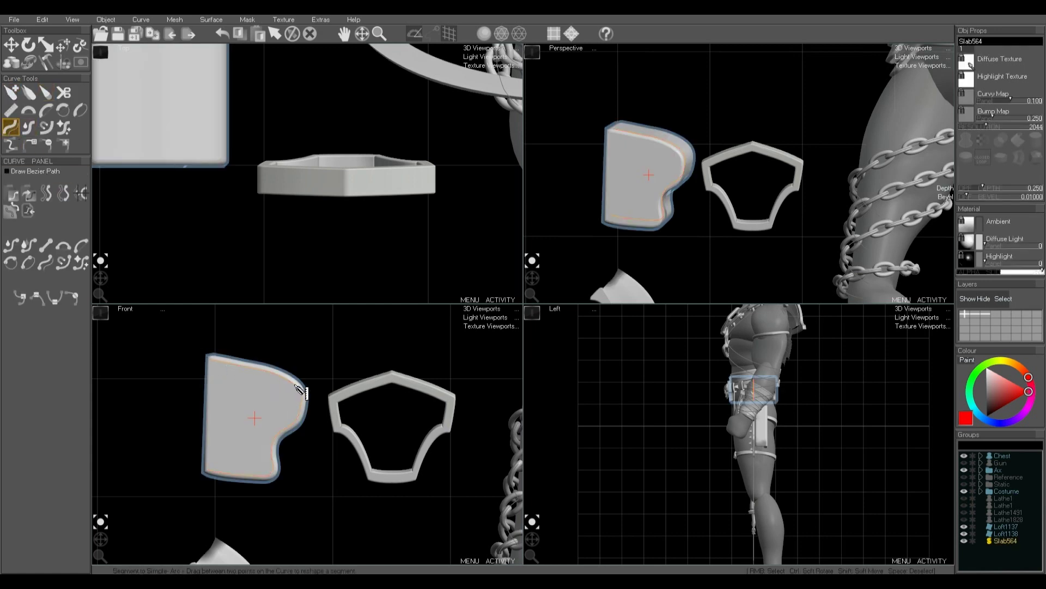
{"action": "left_click_drag", "start_coordinate": [298, 388], "coordinate": [204, 470]}
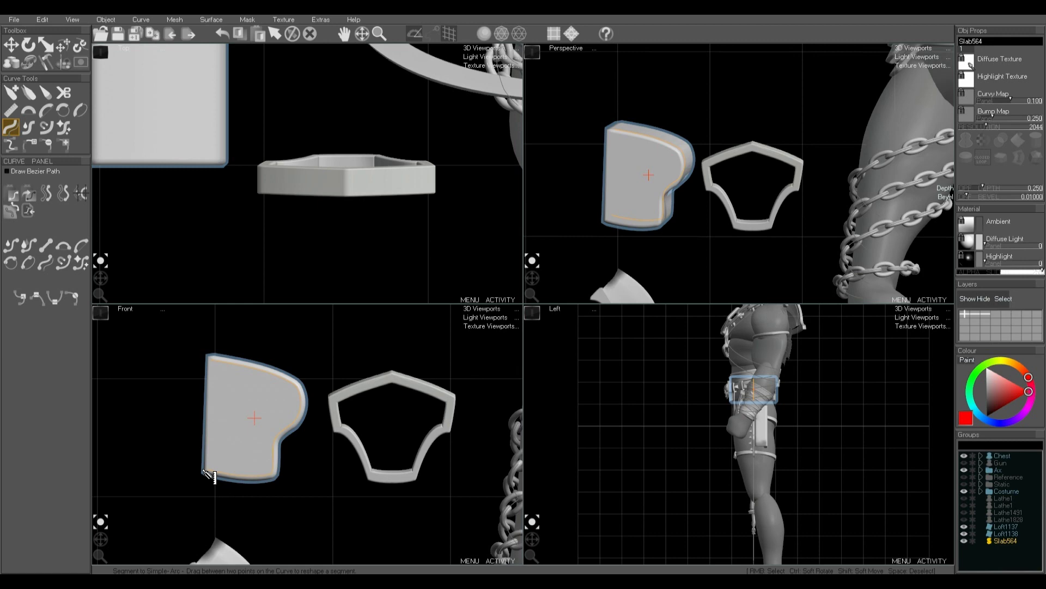
{"action": "left_click", "coordinate": [10, 110]}
{"action": "left_click_drag", "start_coordinate": [278, 378], "coordinate": [297, 426]}
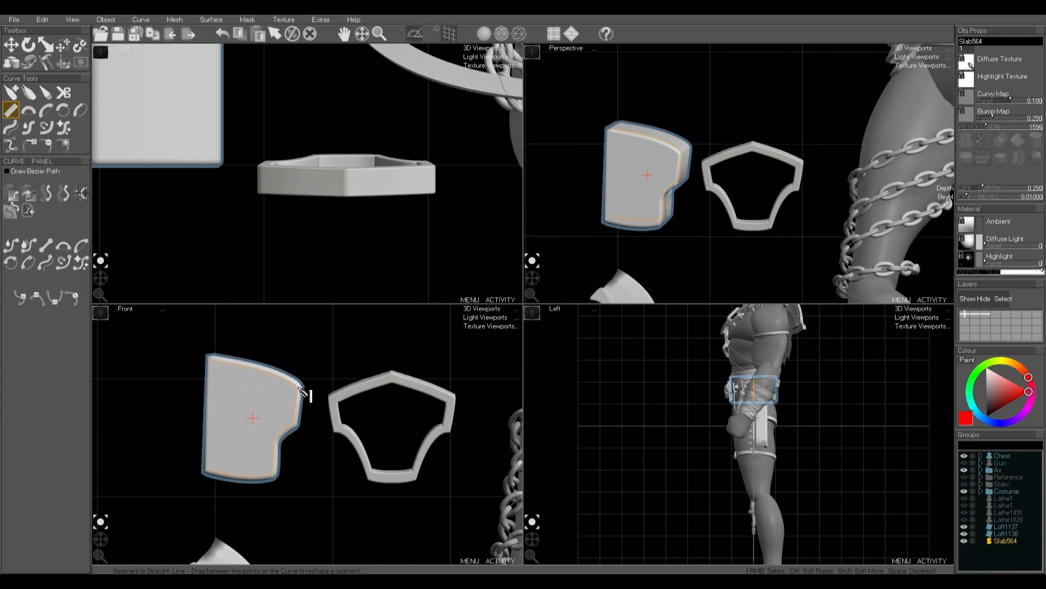
Step: Hollow the slab into a frame by cloning its curve and scaling the clone inward, and set the bevel to 0.00422
{"action": "left_click", "coordinate": [143, 21]}
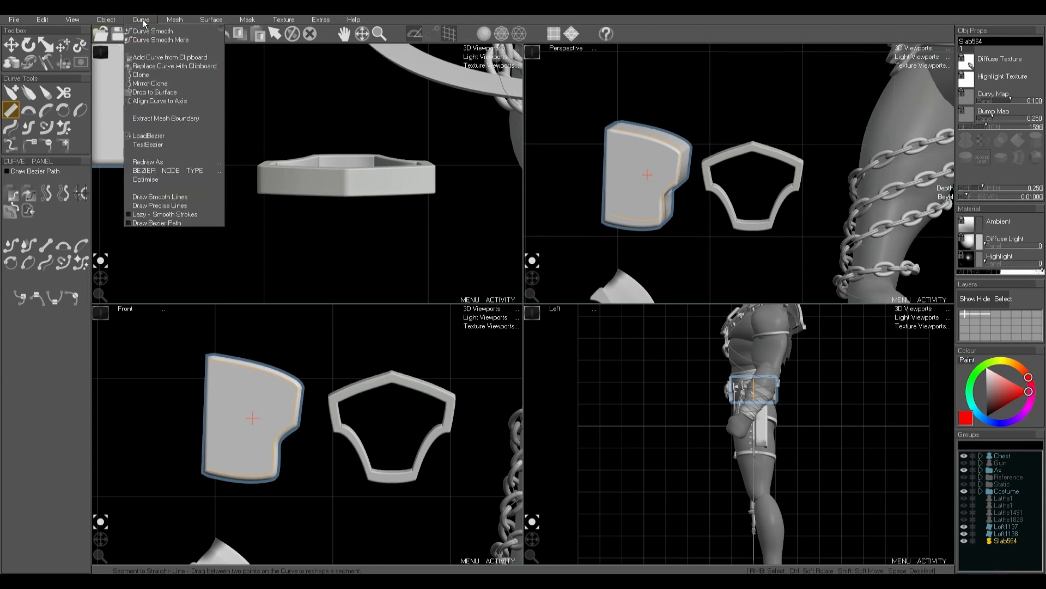
{"action": "left_click", "coordinate": [142, 74]}
{"action": "key", "text": "e"}
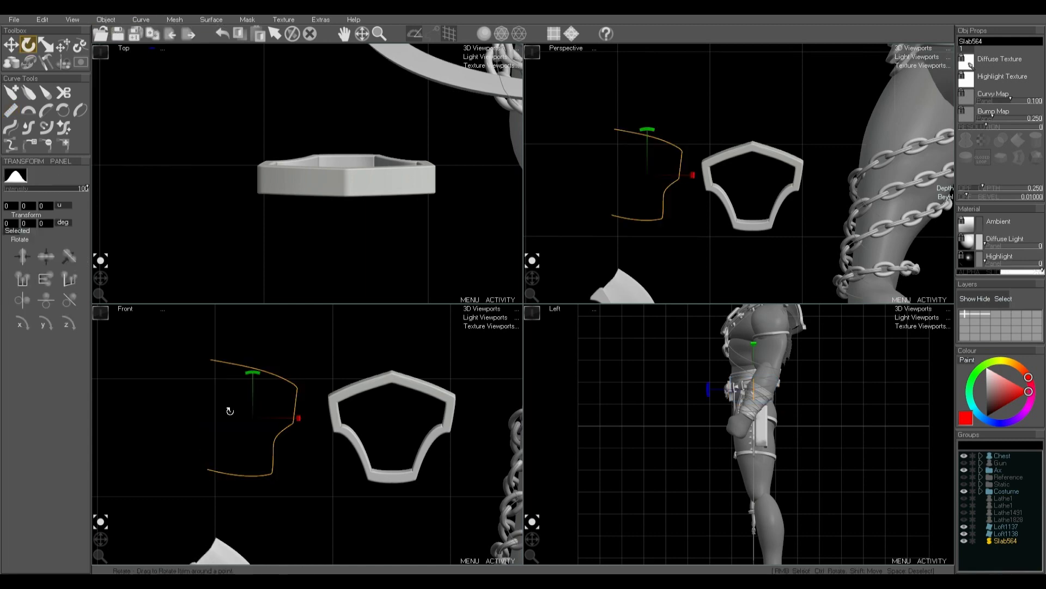
{"action": "key", "text": "r"}
{"action": "left_click_drag", "start_coordinate": [253, 418], "coordinate": [253, 418]}
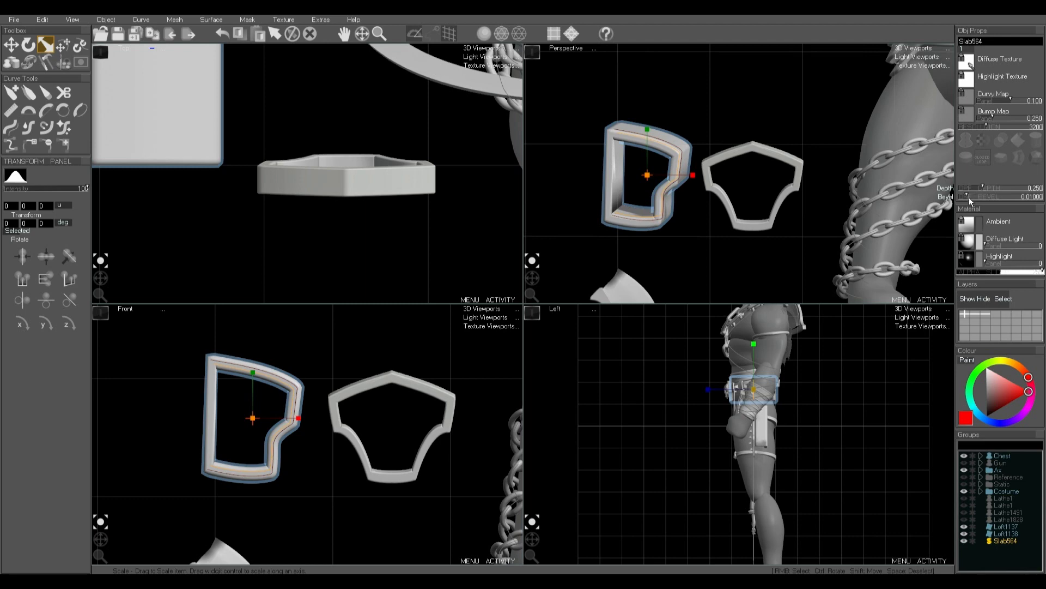
{"action": "left_click_drag", "start_coordinate": [972, 199], "coordinate": [964, 199]}
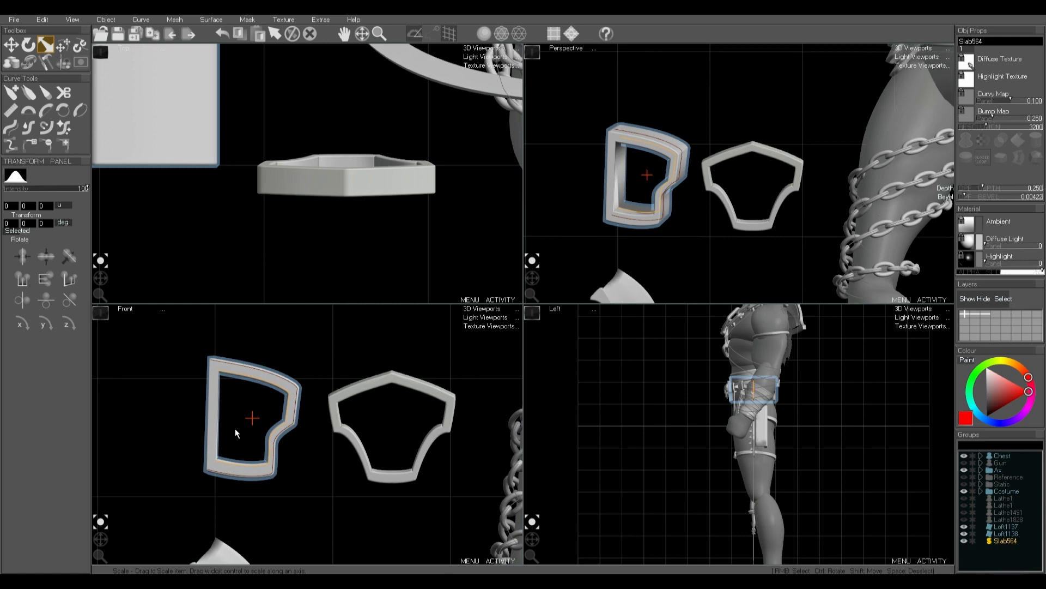
Step: Move the half frame between the figure's lower legs in the Front viewport, with its straight side on the centreline
{"action": "mouse_move", "coordinate": [235, 428]}
{"action": "scroll", "coordinate": [240, 429], "scroll_direction": "down", "scroll_amount": 10}
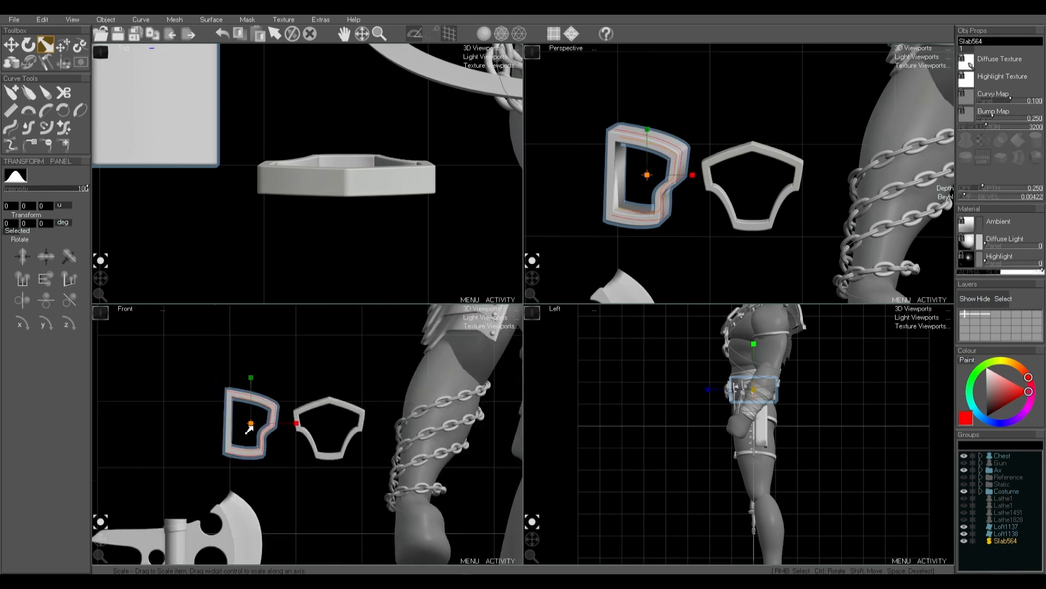
{"action": "key", "text": "space"}
{"action": "right_click", "coordinate": [252, 440]}
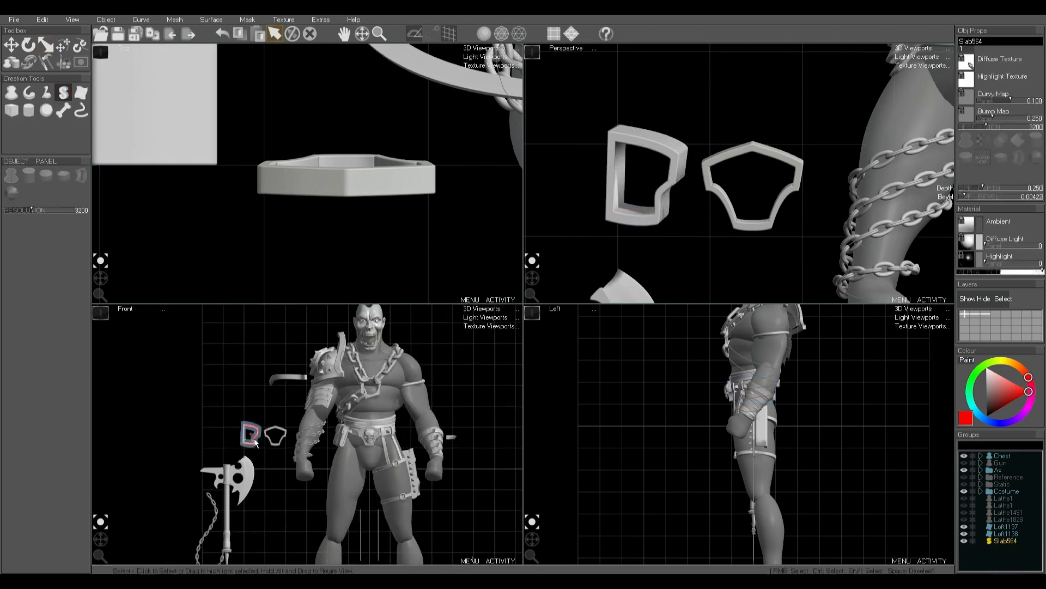
{"action": "scroll", "coordinate": [267, 452], "scroll_direction": "up", "scroll_amount": 2}
{"action": "middle_click_drag", "start_coordinate": [275, 459], "coordinate": [236, 364]}
{"action": "key", "text": "shift"}
{"action": "left_click_drag", "start_coordinate": [229, 362], "coordinate": [323, 461]}
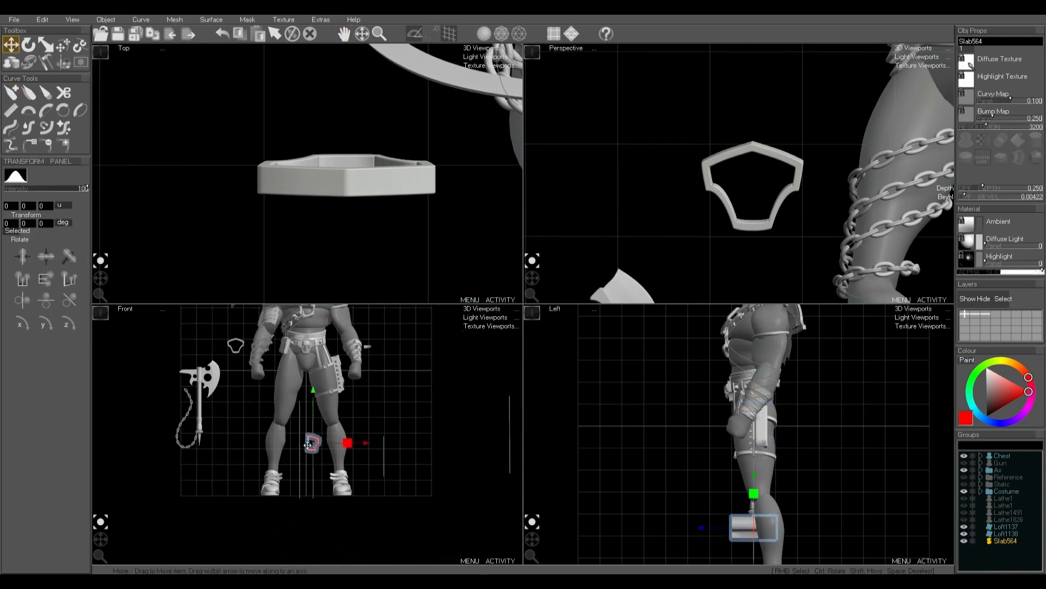
{"action": "scroll", "coordinate": [324, 461], "scroll_direction": "up", "scroll_amount": 6}
{"action": "left_click_drag", "start_coordinate": [324, 439], "coordinate": [309, 437]}
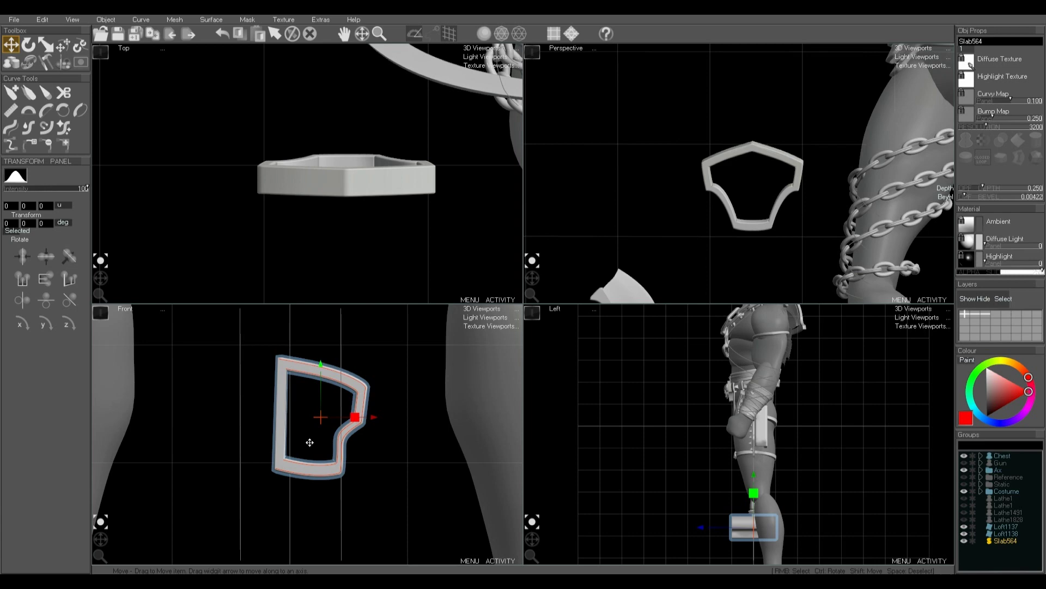
Step: Mirror the half frame across the centreline to form a full symmetrical buckle frame
{"action": "left_click", "coordinate": [175, 22]}
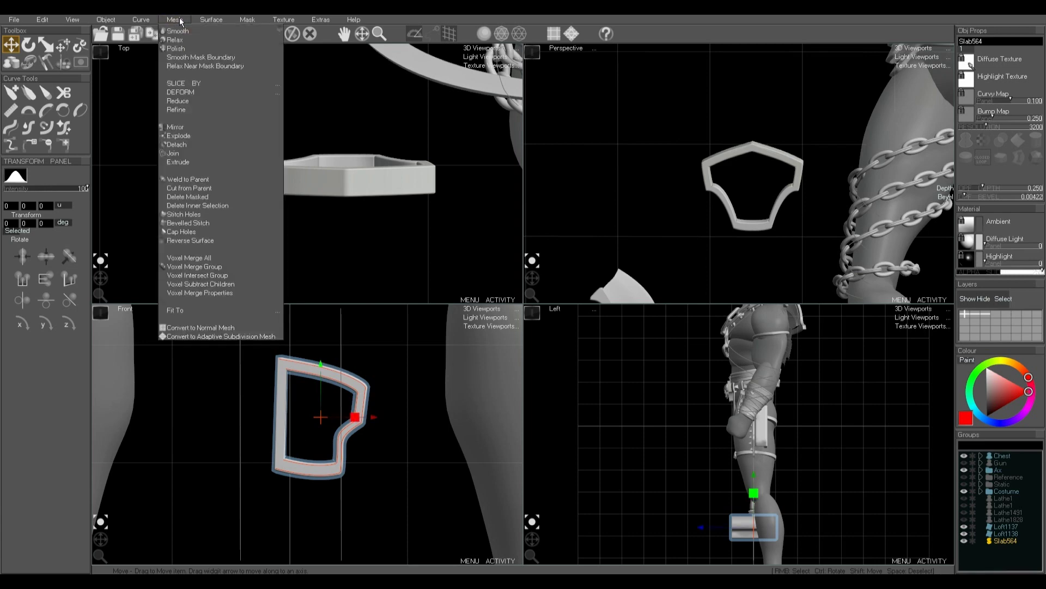
{"action": "left_click", "coordinate": [183, 127]}
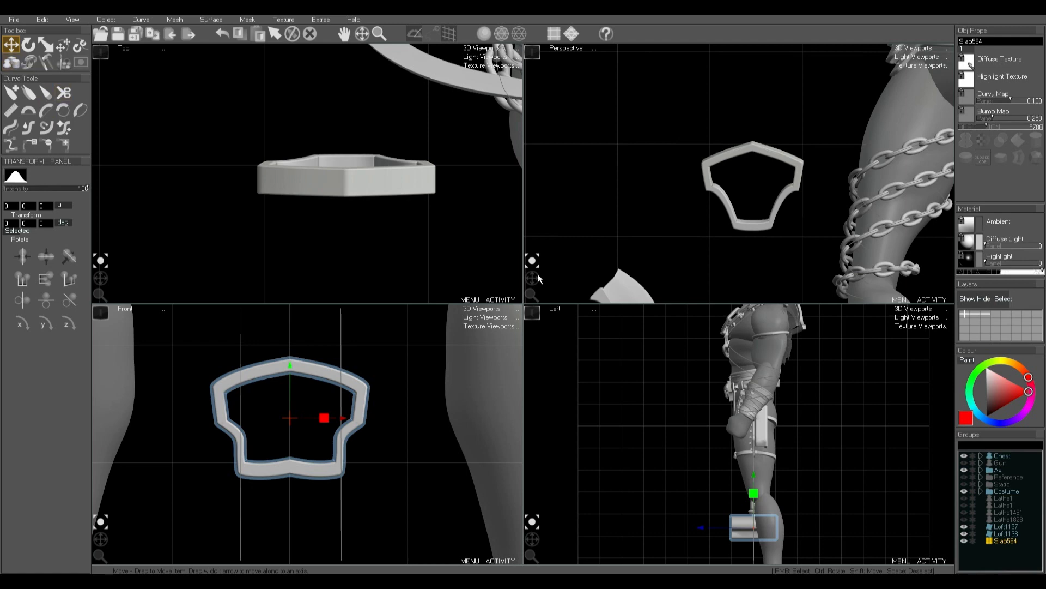
{"action": "scroll", "coordinate": [596, 229], "scroll_direction": "down", "scroll_amount": 5}
{"action": "middle_click_drag", "start_coordinate": [665, 149], "coordinate": [616, 53]}
{"action": "middle_click_drag", "start_coordinate": [707, 247], "coordinate": [664, 163]}
{"action": "scroll", "coordinate": [684, 212], "scroll_direction": "up", "scroll_amount": 8}
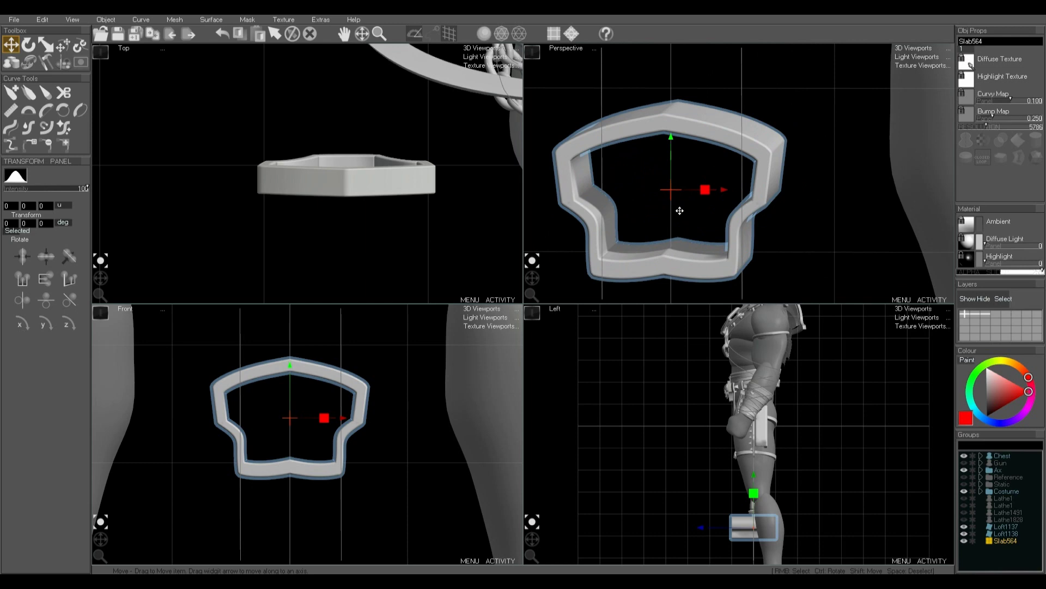
{"action": "scroll", "coordinate": [680, 210], "scroll_direction": "down", "scroll_amount": 2}
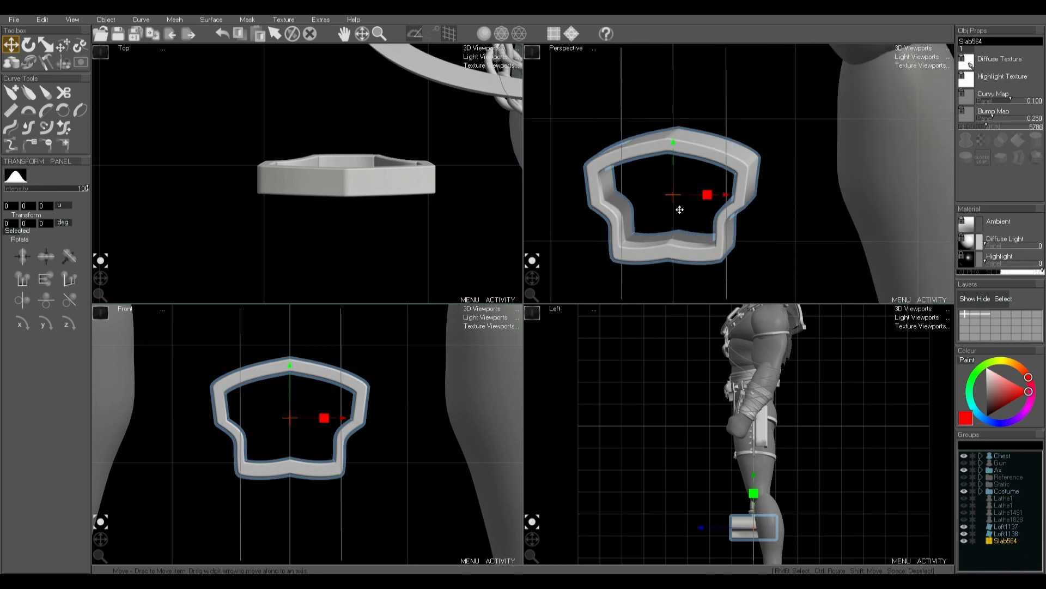
Step: Scale the mirrored frame along its depth in the Left viewport to make it much thinner
{"action": "key", "text": "e"}
{"action": "key", "text": "r"}
{"action": "left_click_drag", "start_coordinate": [706, 529], "coordinate": [737, 527]}
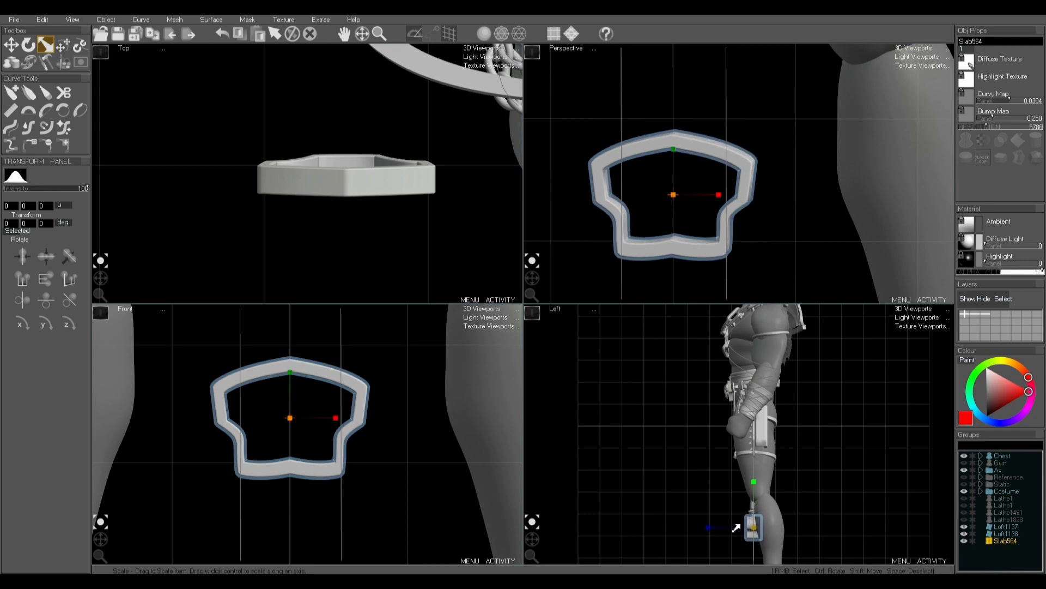
{"action": "key", "text": "space"}
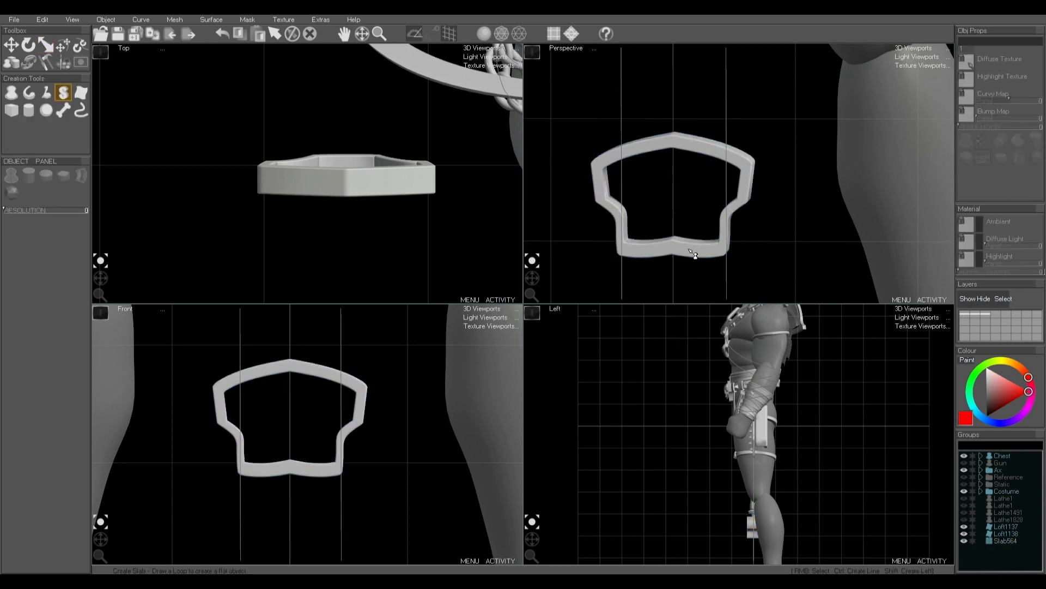
Step: Select the finished mirrored frame between the legs and hide it
{"action": "scroll", "coordinate": [692, 245], "scroll_direction": "down", "scroll_amount": 2}
{"action": "right_click", "coordinate": [680, 226]}
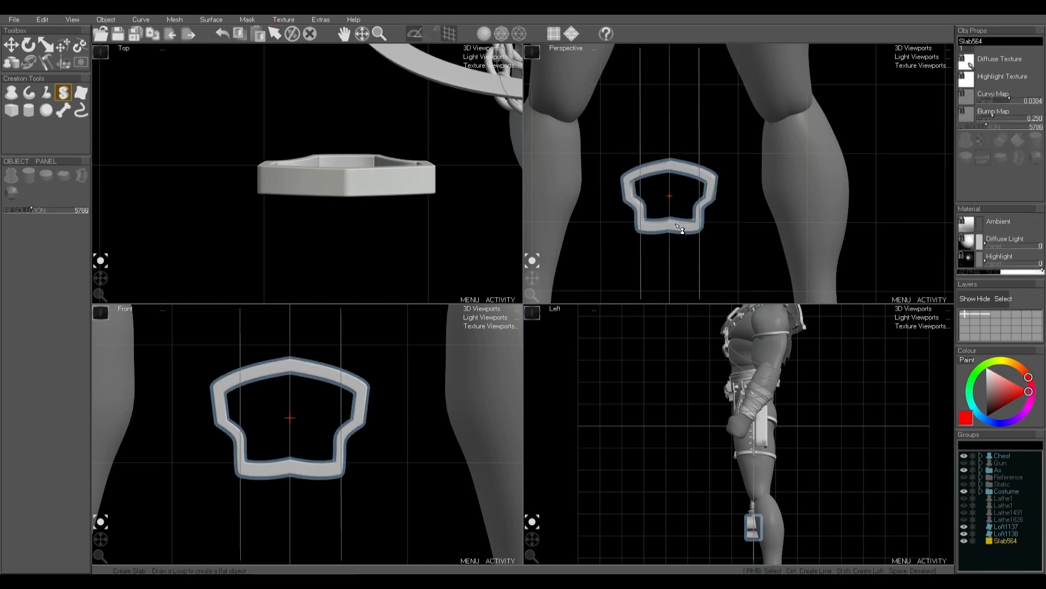
{"action": "key", "text": "h"}
{"action": "scroll", "coordinate": [666, 210], "scroll_direction": "down", "scroll_amount": 3}
{"action": "key", "text": "space"}
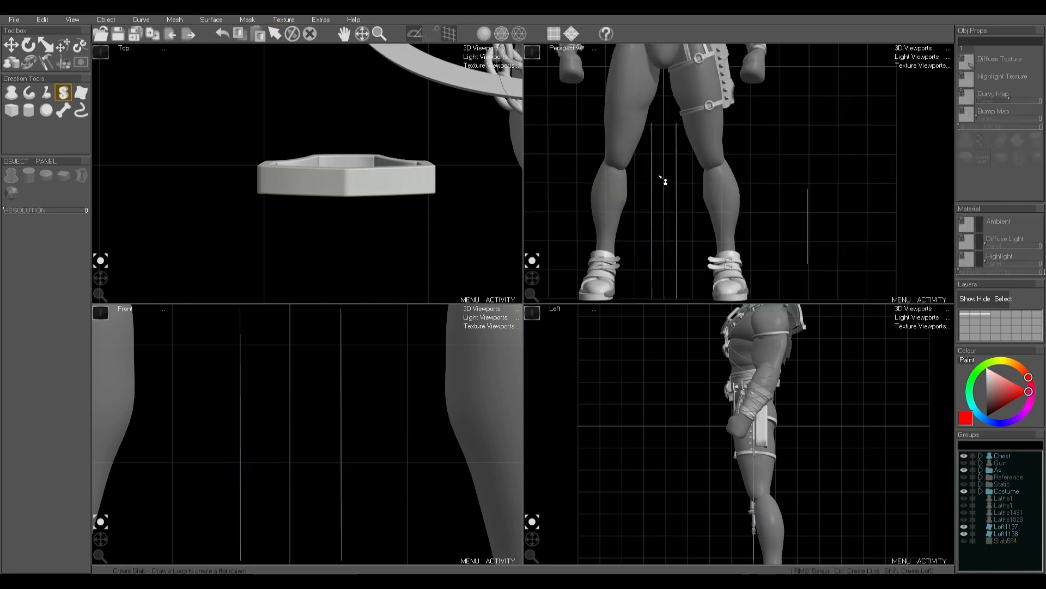
{"action": "scroll", "coordinate": [663, 175], "scroll_direction": "down", "scroll_amount": 1}
{"action": "middle_click_drag", "start_coordinate": [663, 168], "coordinate": [661, 232]}
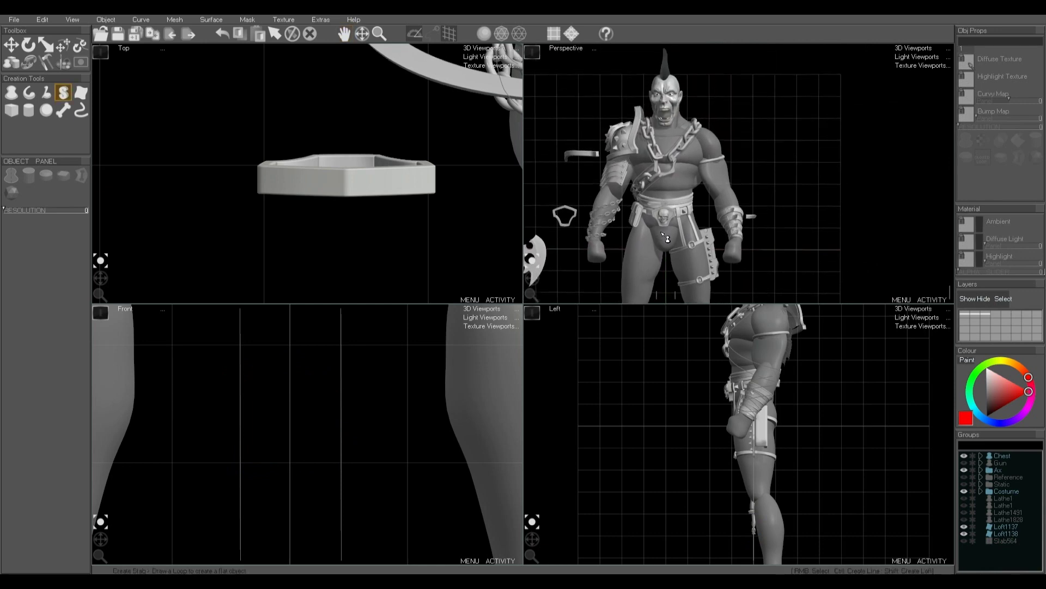
Step: Select the mohawk hair object and examine the curves that shape it up close
{"action": "right_click", "coordinate": [665, 68]}
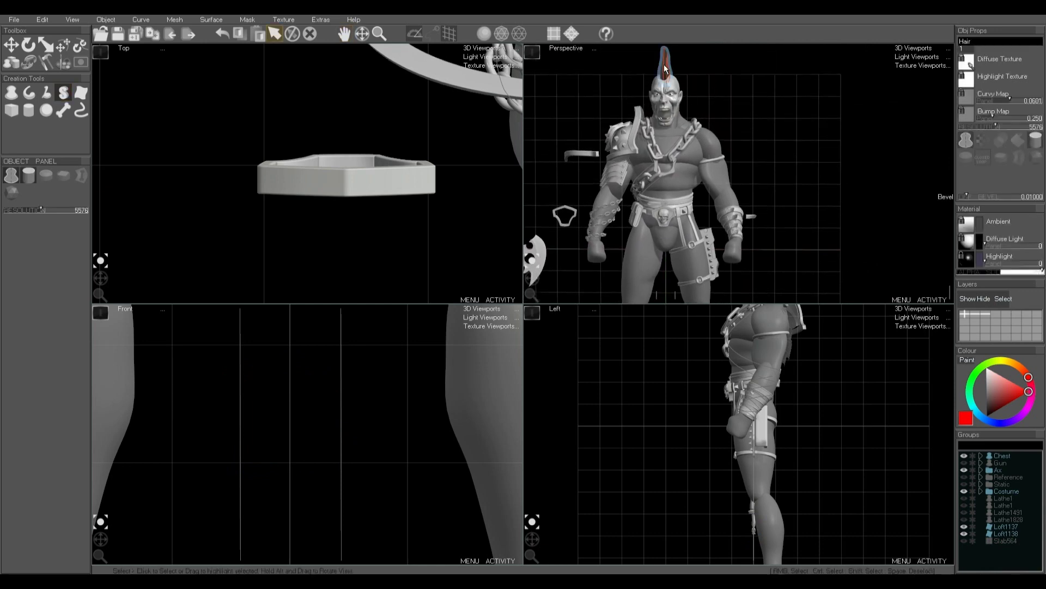
{"action": "double_click", "coordinate": [664, 68]}
{"action": "middle_click_drag", "start_coordinate": [551, 261], "coordinate": [478, 282]}
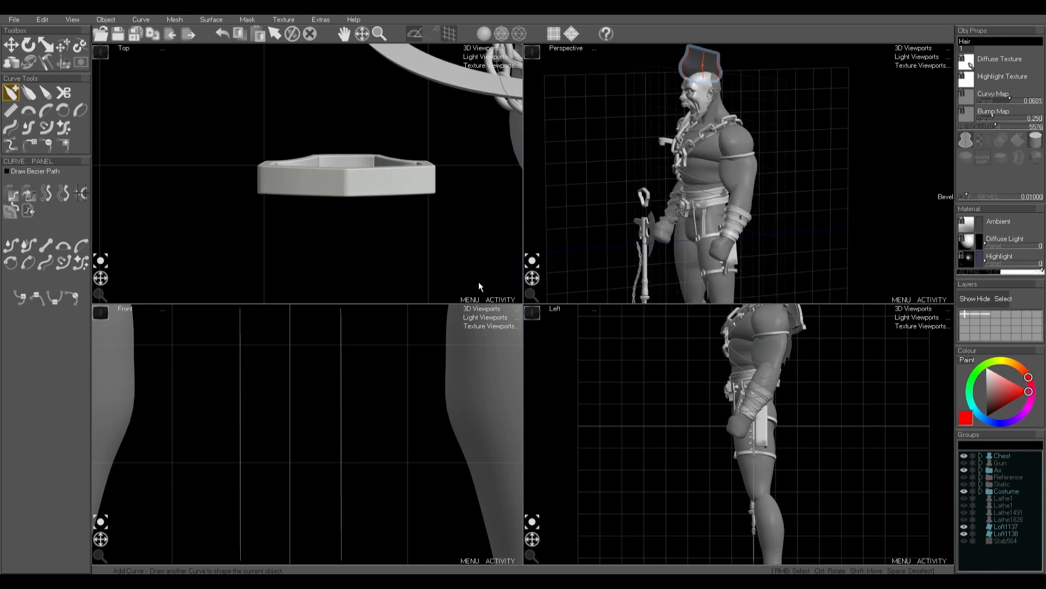
{"action": "middle_click_drag", "start_coordinate": [700, 73], "coordinate": [669, 181]}
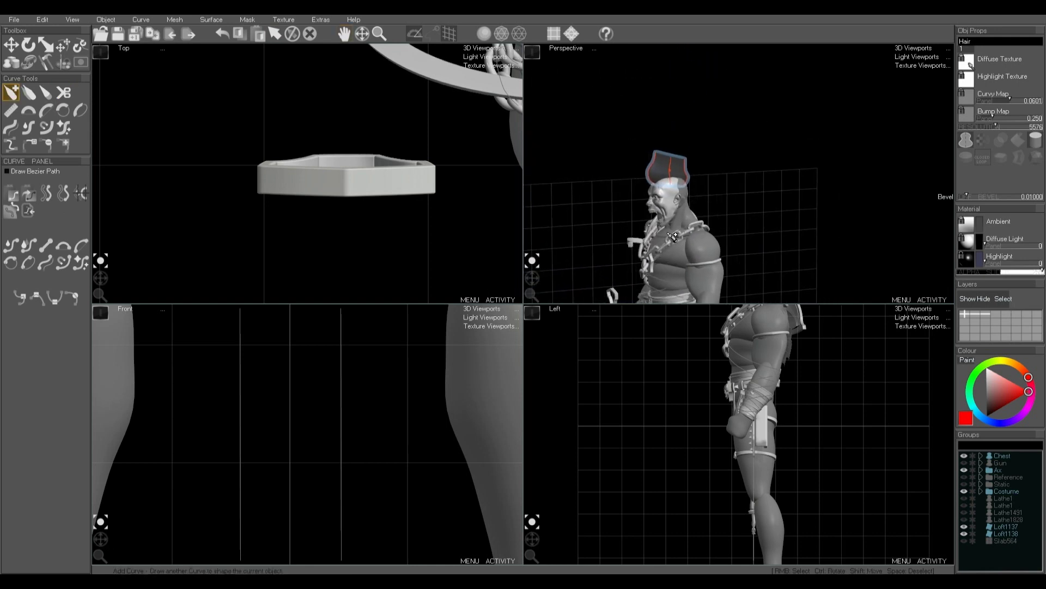
{"action": "scroll", "coordinate": [669, 180], "scroll_direction": "up", "scroll_amount": 6}
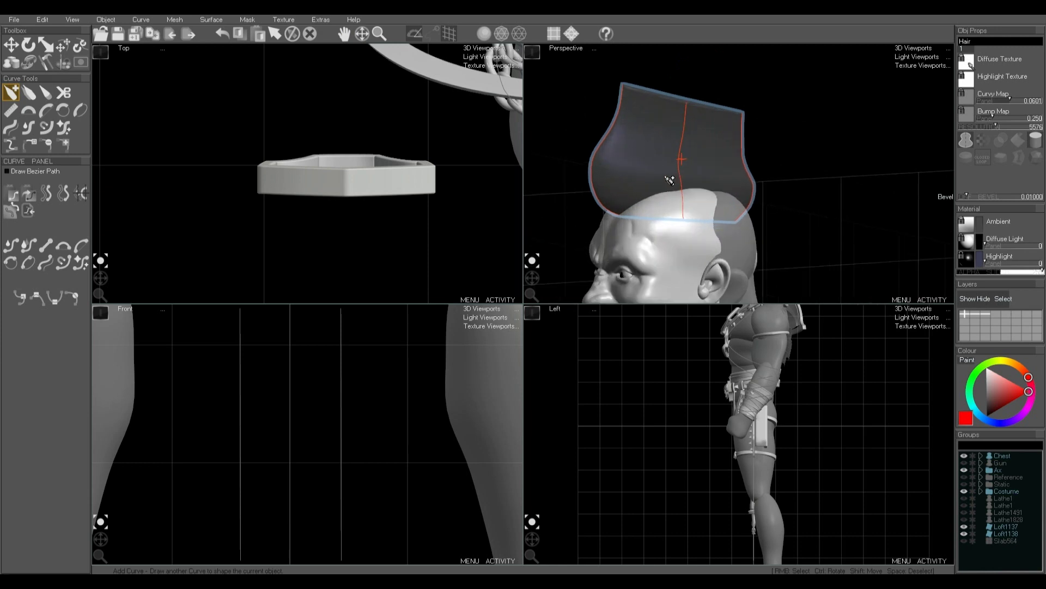
Step: Examine the chains, belt and skull buckle on the torso, selecting and deselecting the pyramid spike on the belt
{"action": "middle_click_drag", "start_coordinate": [684, 273], "coordinate": [690, 61]}
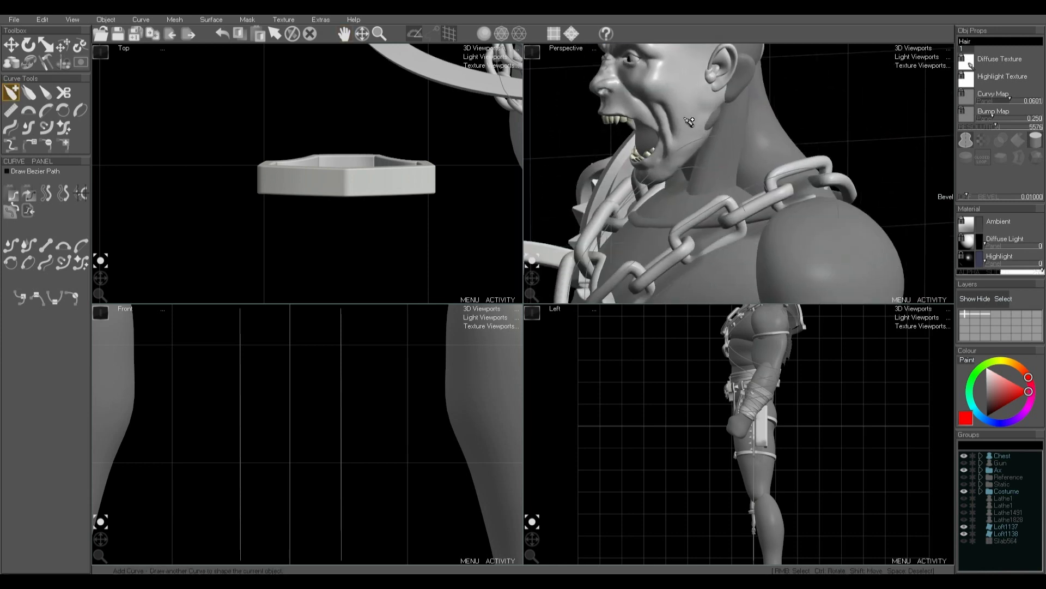
{"action": "middle_click_drag", "start_coordinate": [688, 224], "coordinate": [701, 116]}
{"action": "scroll", "coordinate": [701, 116], "scroll_direction": "down", "scroll_amount": 6}
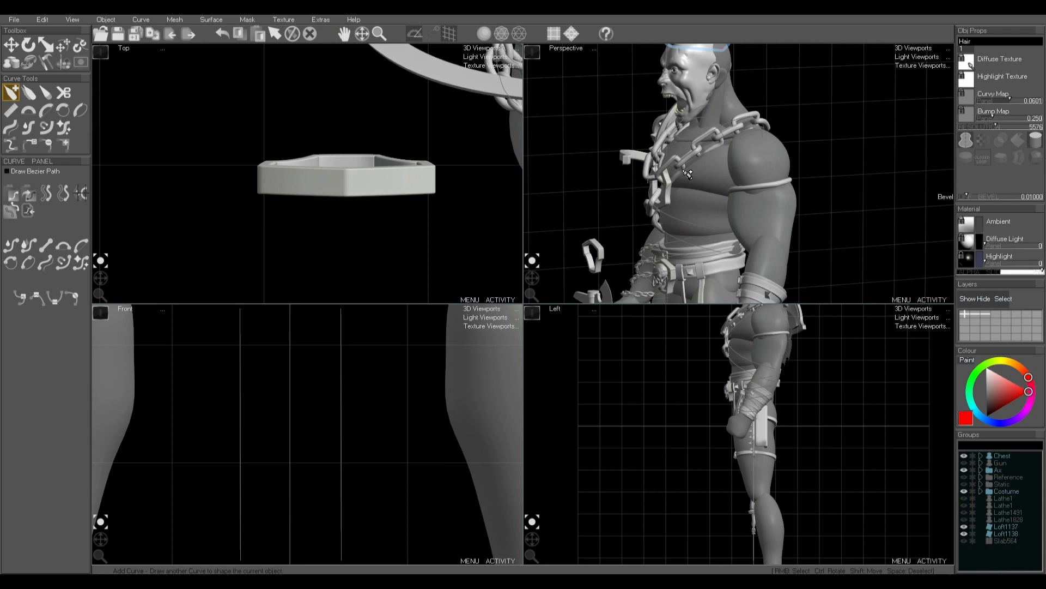
{"action": "middle_click_drag", "start_coordinate": [680, 186], "coordinate": [678, 186]}
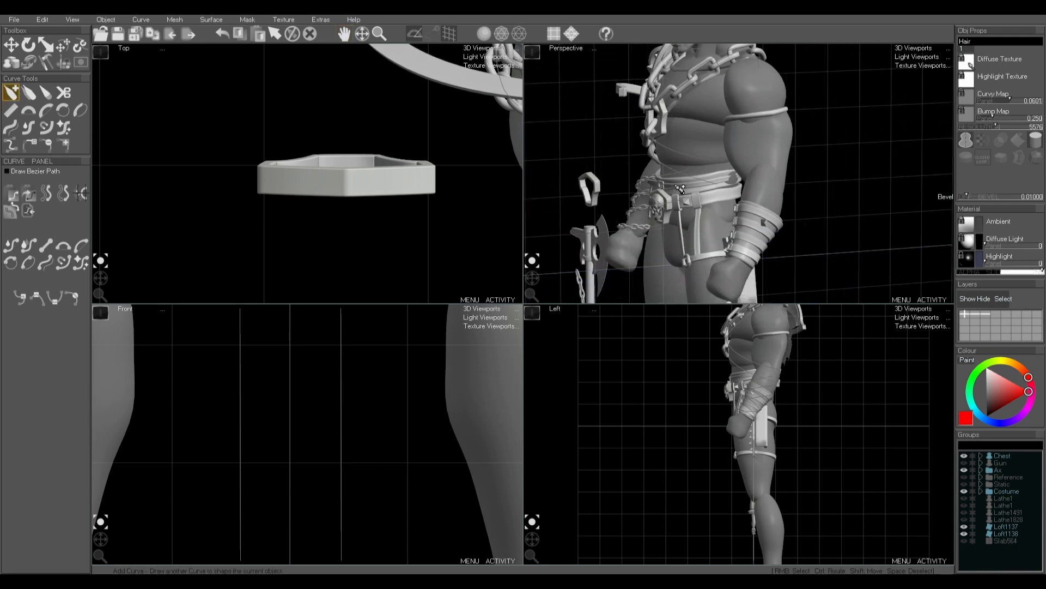
{"action": "left_click_drag", "start_coordinate": [528, 280], "coordinate": [593, 276]}
{"action": "middle_click_drag", "start_coordinate": [618, 257], "coordinate": [690, 240]}
{"action": "scroll", "coordinate": [730, 255], "scroll_direction": "up", "scroll_amount": 3}
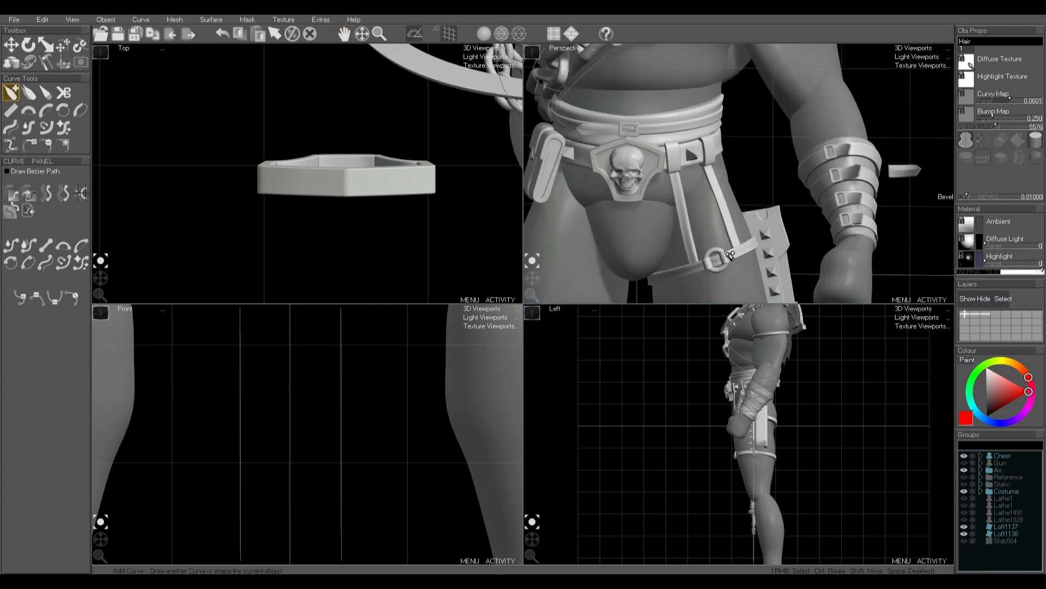
{"action": "right_click", "coordinate": [698, 158]}
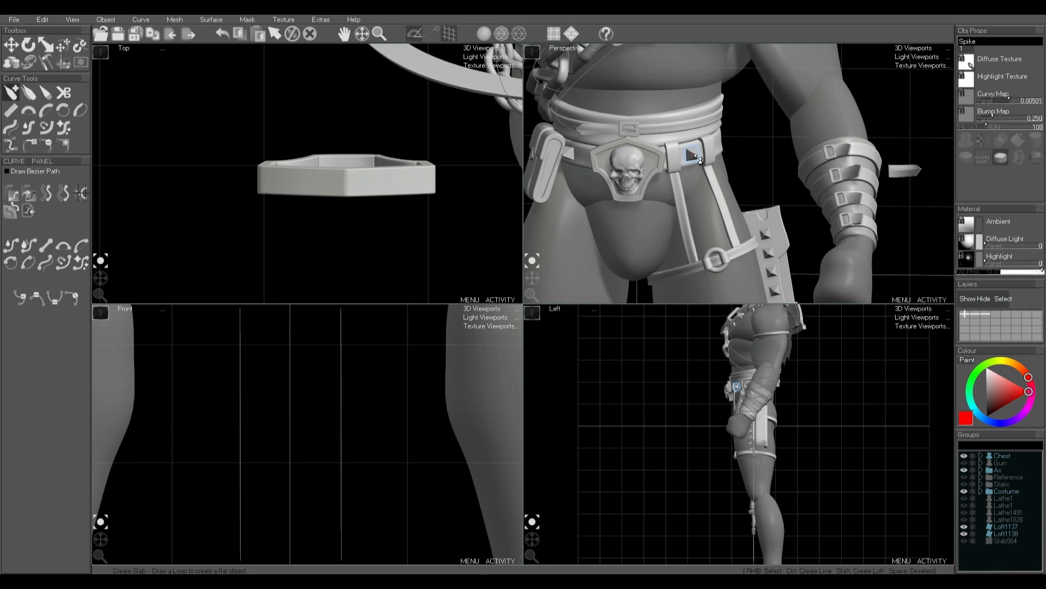
{"action": "key", "text": "space"}
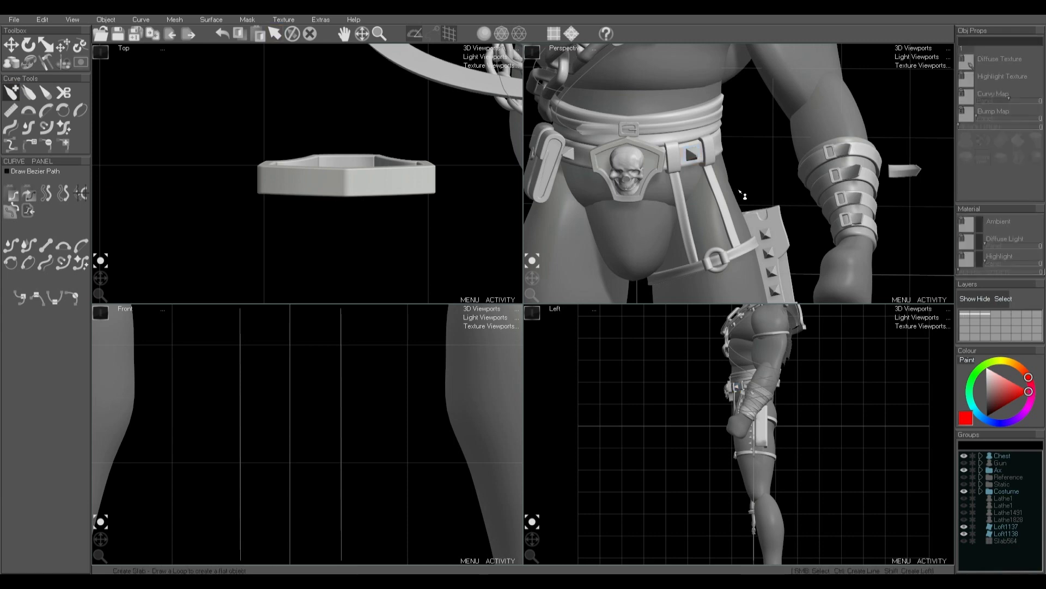
Step: Examine the ring fittings on the two thigh straps and the spiked pouch beside them
{"action": "middle_click_drag", "start_coordinate": [659, 232], "coordinate": [667, 178]}
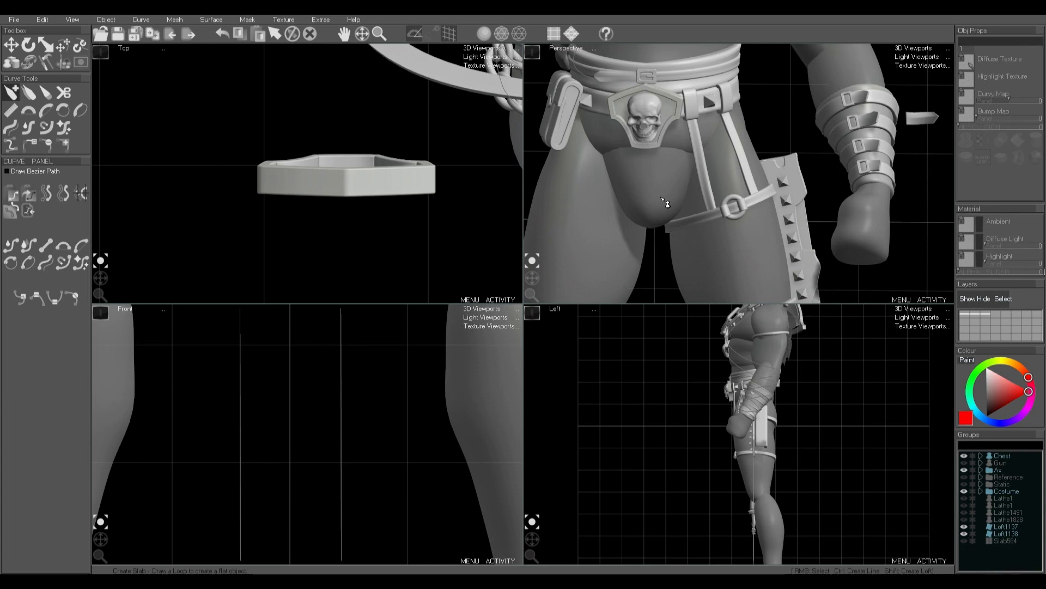
{"action": "scroll", "coordinate": [667, 202], "scroll_direction": "down", "scroll_amount": 3}
{"action": "scroll", "coordinate": [718, 210], "scroll_direction": "up", "scroll_amount": 5}
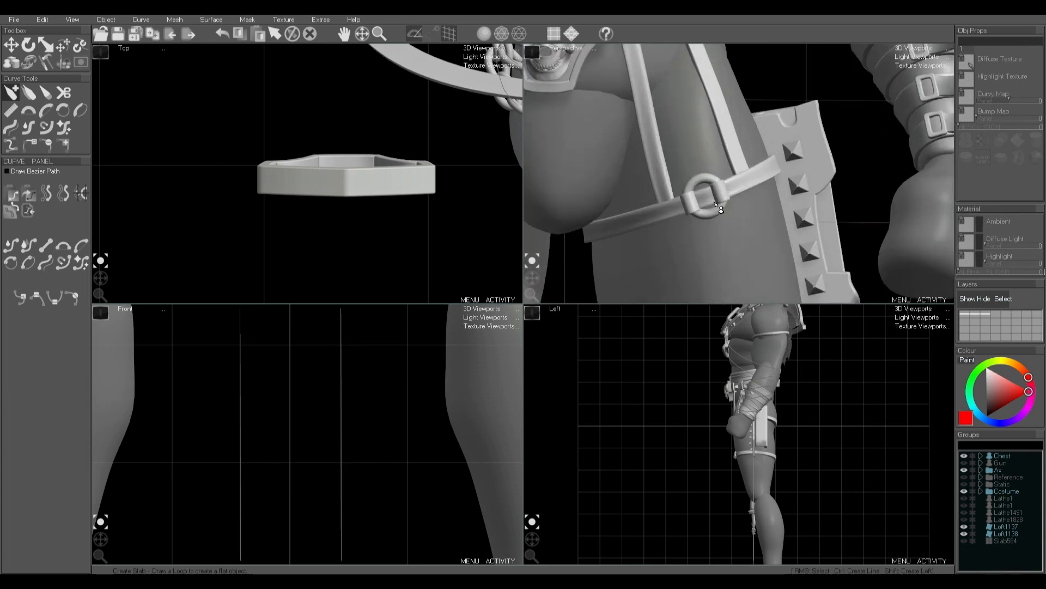
{"action": "scroll", "coordinate": [715, 203], "scroll_direction": "up", "scroll_amount": 1}
{"action": "scroll", "coordinate": [714, 204], "scroll_direction": "down", "scroll_amount": 4}
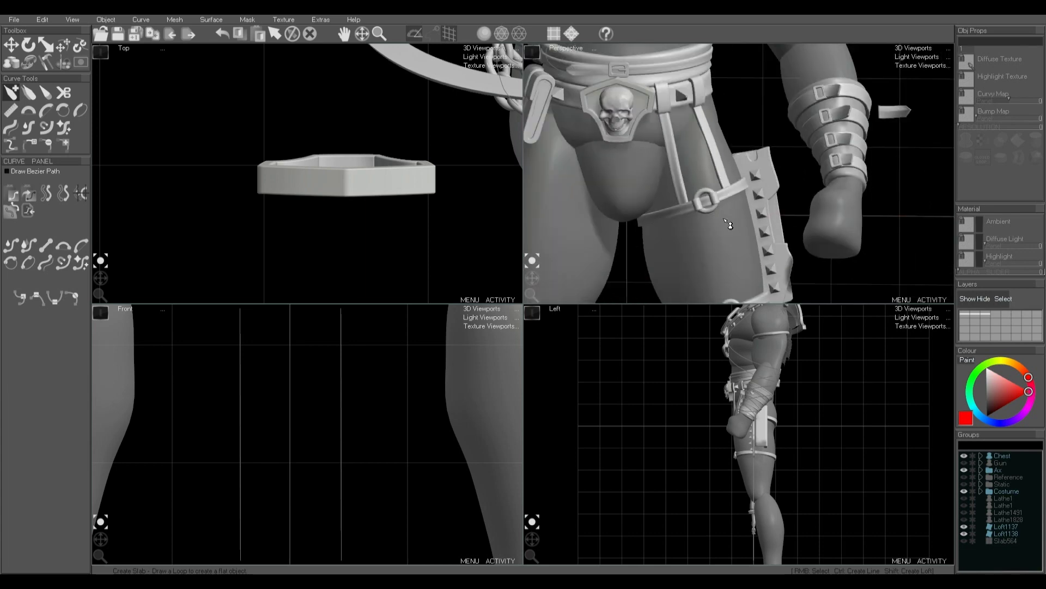
{"action": "middle_click_drag", "start_coordinate": [728, 222], "coordinate": [662, 225]}
{"action": "scroll", "coordinate": [666, 224], "scroll_direction": "down", "scroll_amount": 2}
{"action": "middle_click_drag", "start_coordinate": [699, 275], "coordinate": [656, 185]}
{"action": "scroll", "coordinate": [675, 221], "scroll_direction": "up", "scroll_amount": 4}
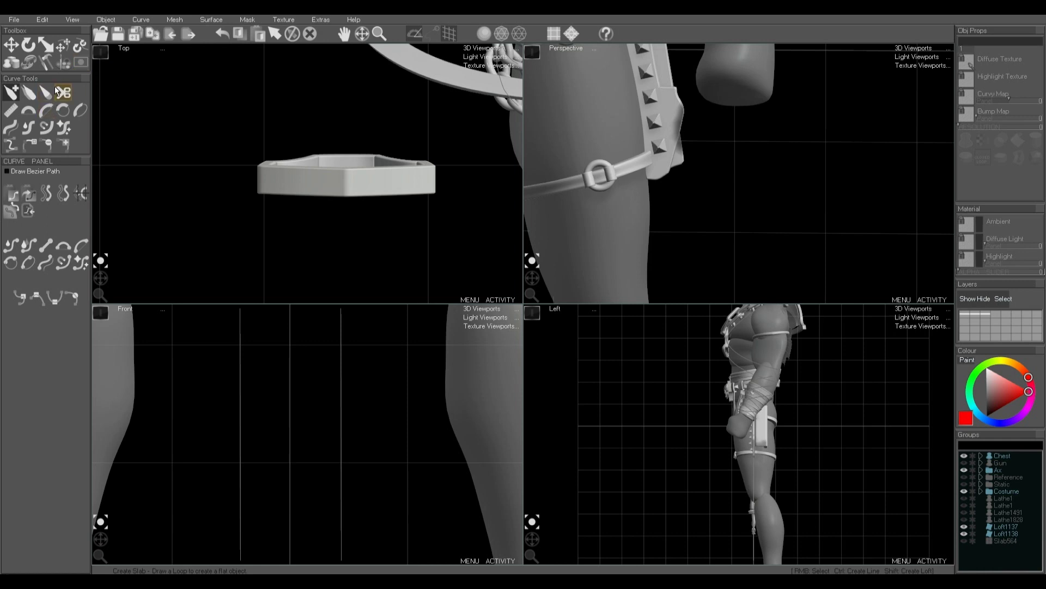
Step: Create a Line object beside the lower thigh strap in the Perspective viewport, with a circular curve and Closed Loop enabled
{"action": "left_click", "coordinate": [13, 62]}
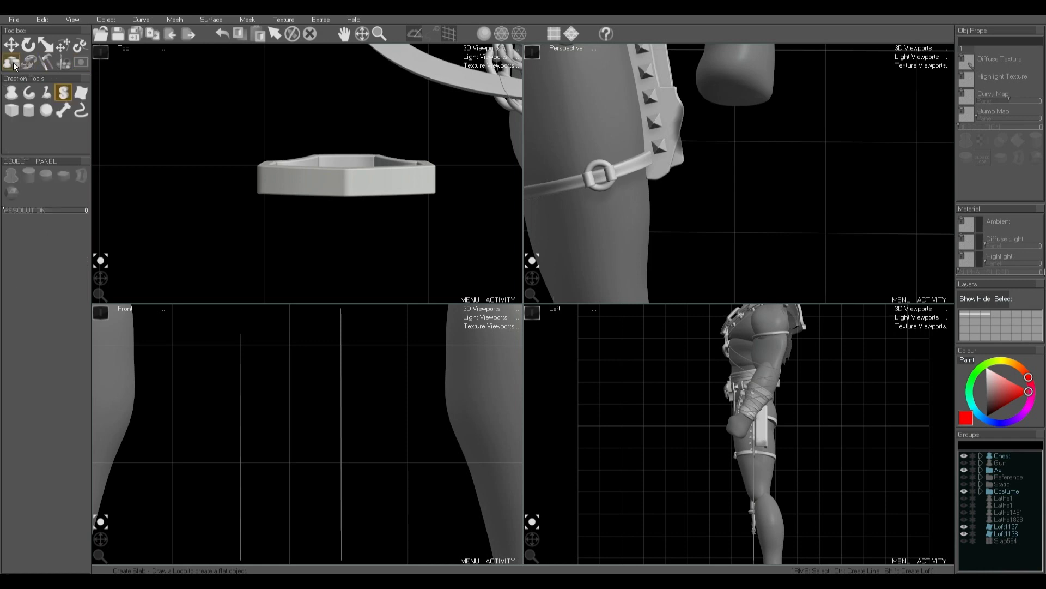
{"action": "left_click", "coordinate": [34, 94]}
{"action": "mouse_move", "coordinate": [701, 221]}
{"action": "left_mouse_down"}
{"action": "mouse_move", "coordinate": [725, 175]}
{"action": "mouse_move", "coordinate": [750, 225]}
{"action": "mouse_move", "coordinate": [701, 221]}
{"action": "left_mouse_up"}
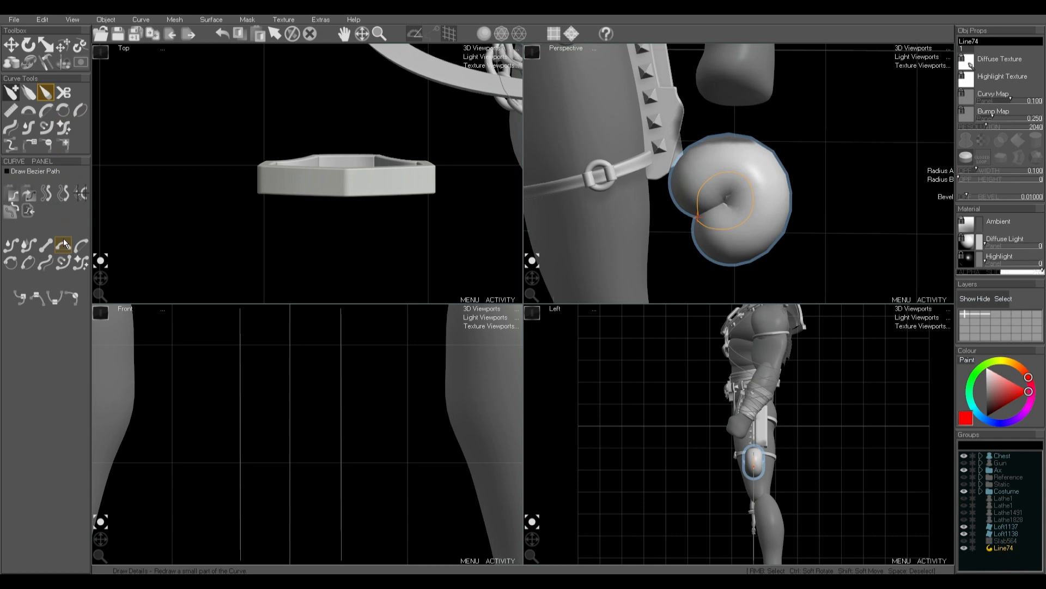
{"action": "left_click", "coordinate": [10, 265]}
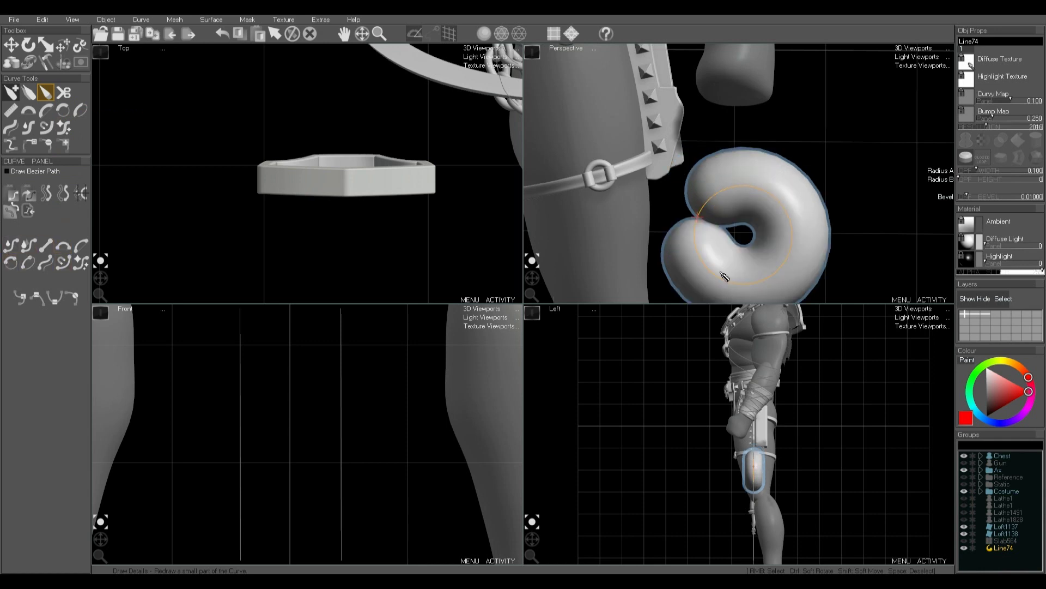
{"action": "left_click", "coordinate": [983, 158]}
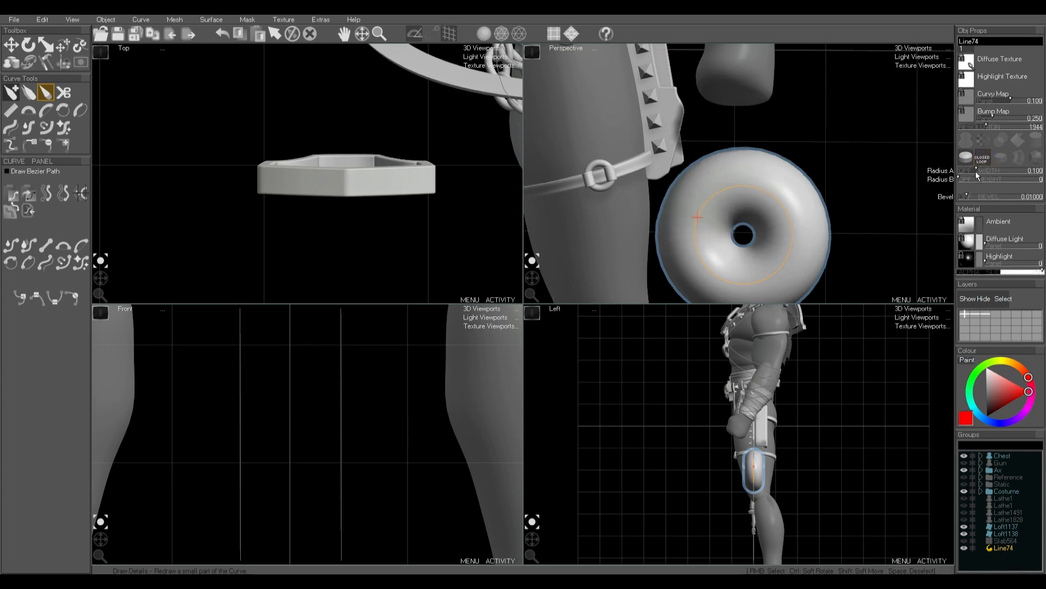
Step: Scale the closed ring down to roughly half its diameter and thin it to a width of 0.0167
{"action": "left_click_drag", "start_coordinate": [976, 172], "coordinate": [971, 170]}
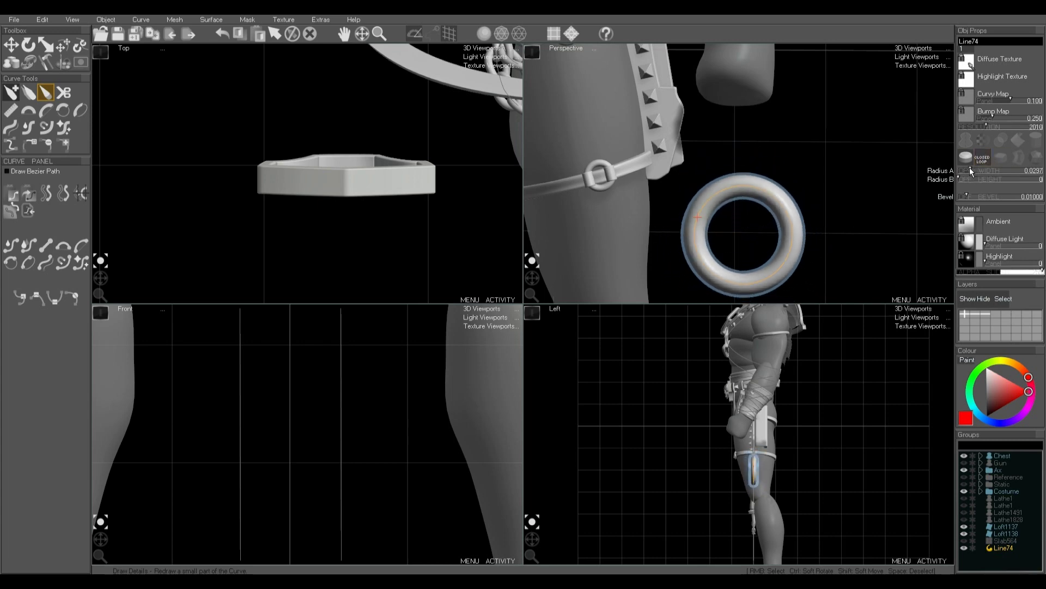
{"action": "key", "text": "e"}
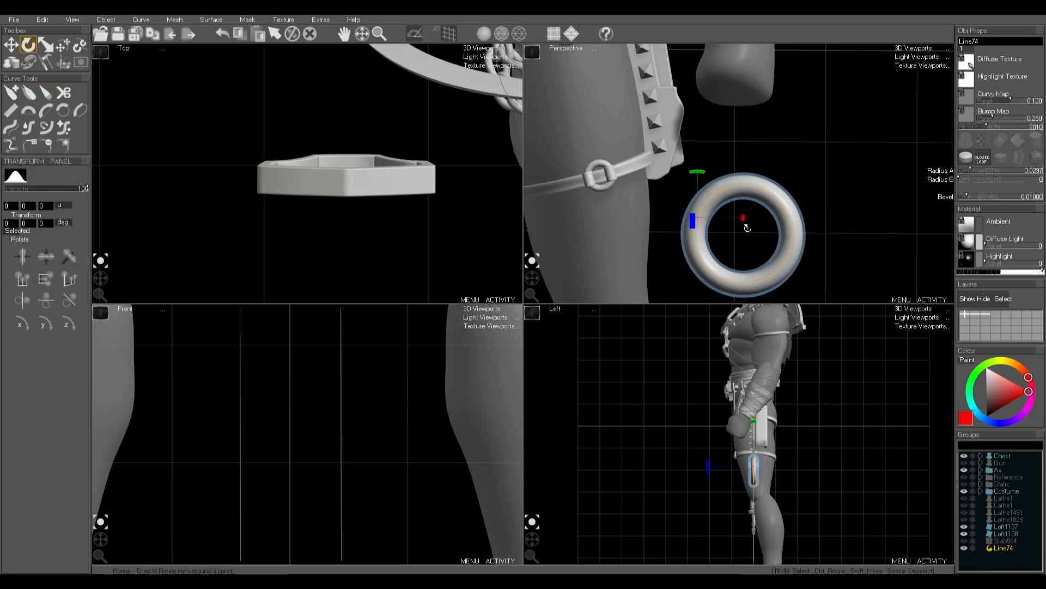
{"action": "key", "text": "r"}
{"action": "left_click_drag", "start_coordinate": [700, 214], "coordinate": [648, 246]}
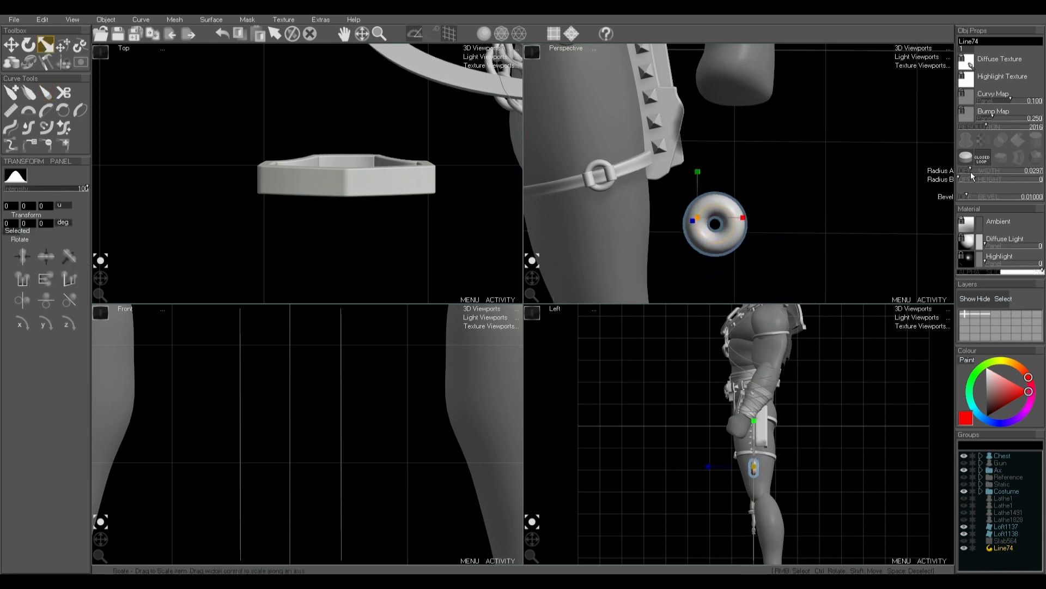
{"action": "left_click_drag", "start_coordinate": [970, 172], "coordinate": [967, 168]}
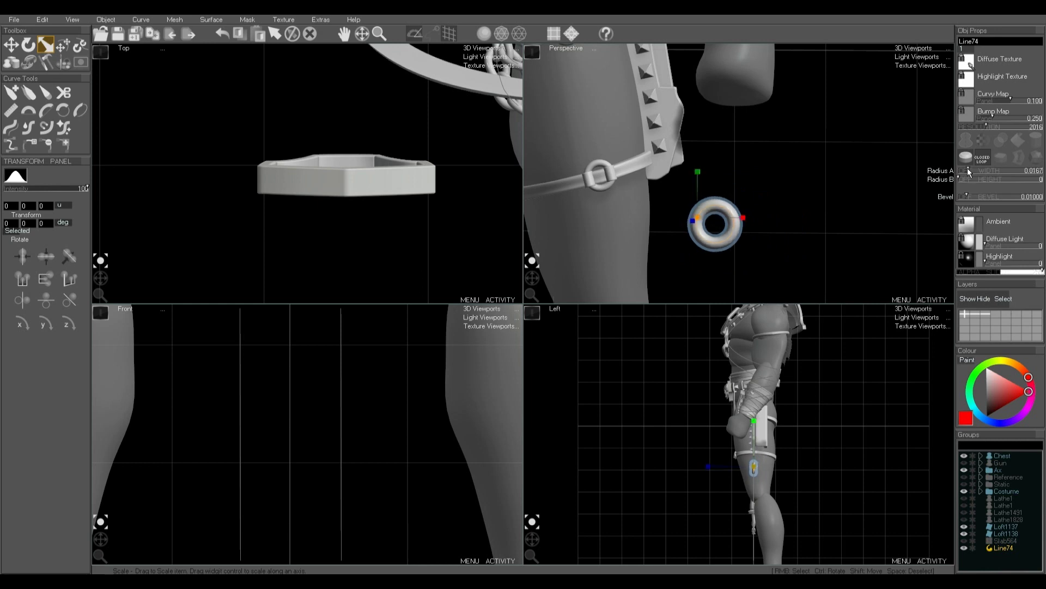
{"action": "key", "text": "space"}
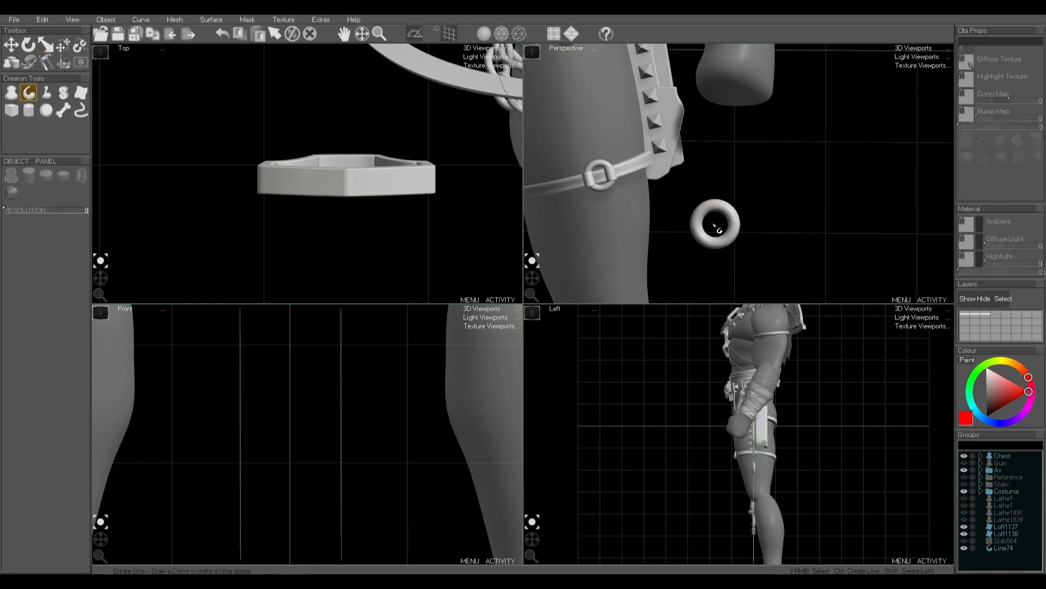
Step: Select the new ring to examine its curve up close, deselect it, and review it beside the whole figure
{"action": "scroll", "coordinate": [712, 222], "scroll_direction": "up", "scroll_amount": 3}
{"action": "right_click", "coordinate": [678, 217]}
{"action": "scroll", "coordinate": [674, 219], "scroll_direction": "up", "scroll_amount": 3}
{"action": "scroll", "coordinate": [677, 201], "scroll_direction": "up", "scroll_amount": 3}
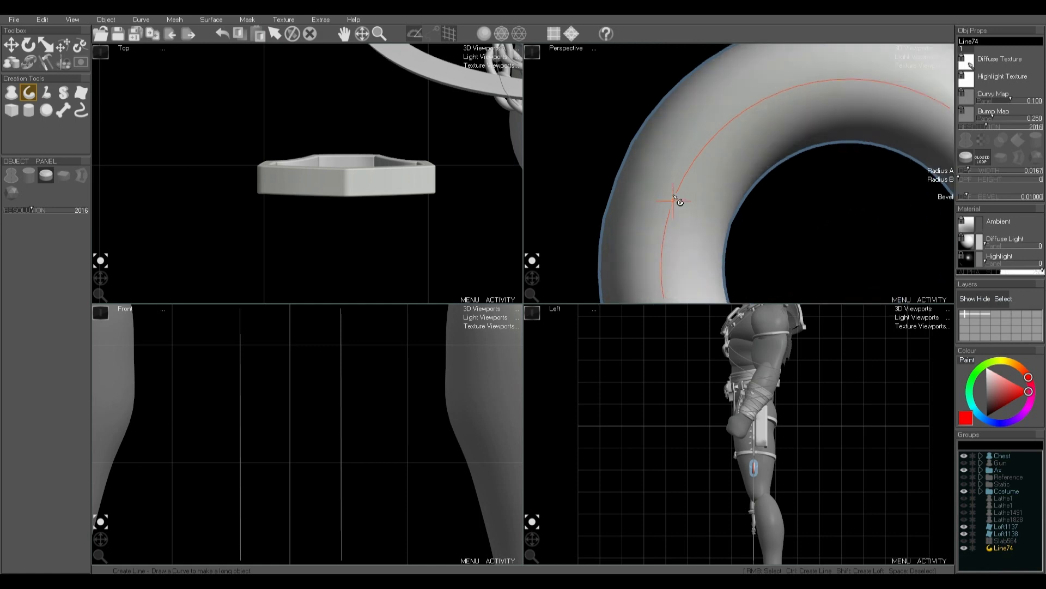
{"action": "scroll", "coordinate": [675, 203], "scroll_direction": "down", "scroll_amount": 7}
{"action": "scroll", "coordinate": [697, 201], "scroll_direction": "up", "scroll_amount": 3}
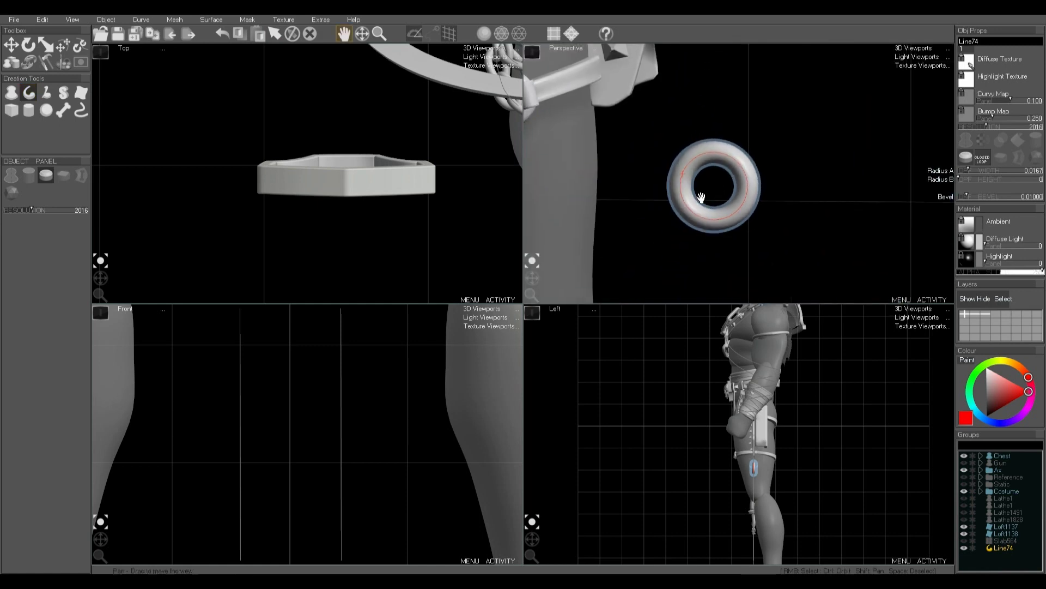
{"action": "key", "text": "space"}
{"action": "scroll", "coordinate": [711, 201], "scroll_direction": "down", "scroll_amount": 6}
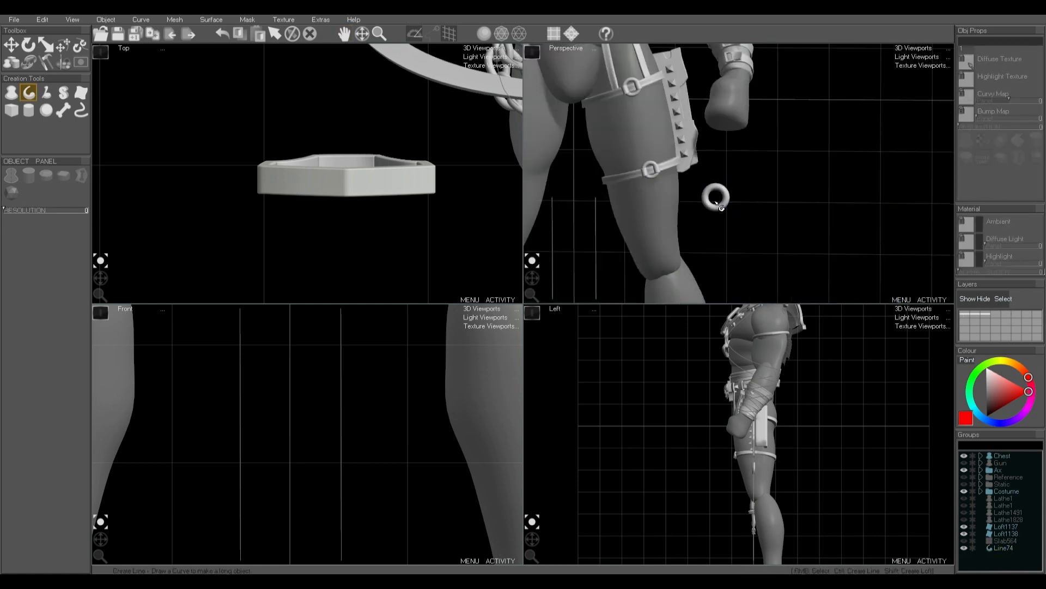
{"action": "scroll", "coordinate": [697, 203], "scroll_direction": "down", "scroll_amount": 2}
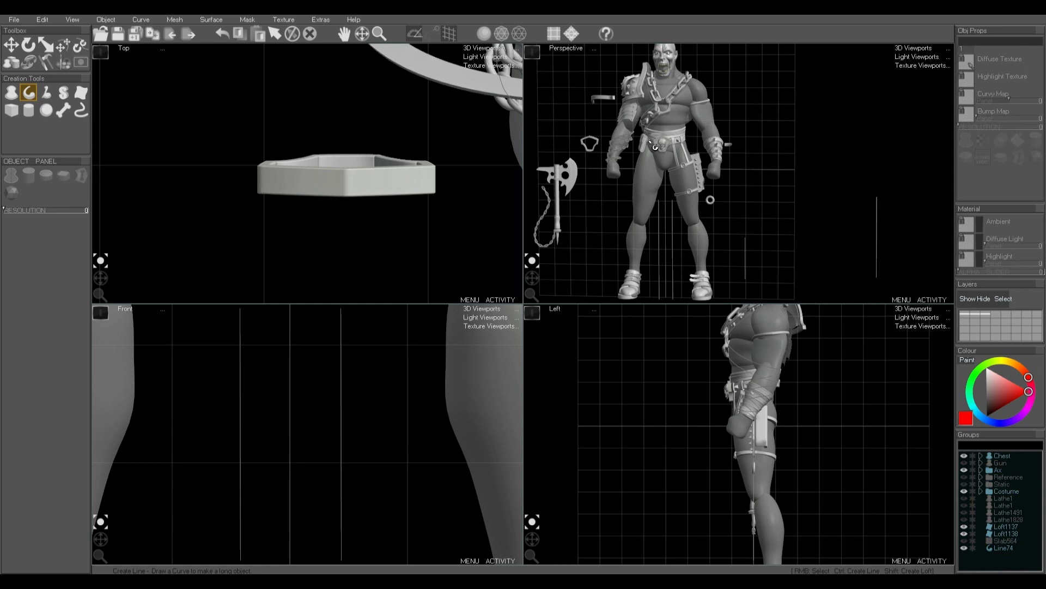
{"action": "middle_click_drag", "start_coordinate": [668, 166], "coordinate": [680, 184]}
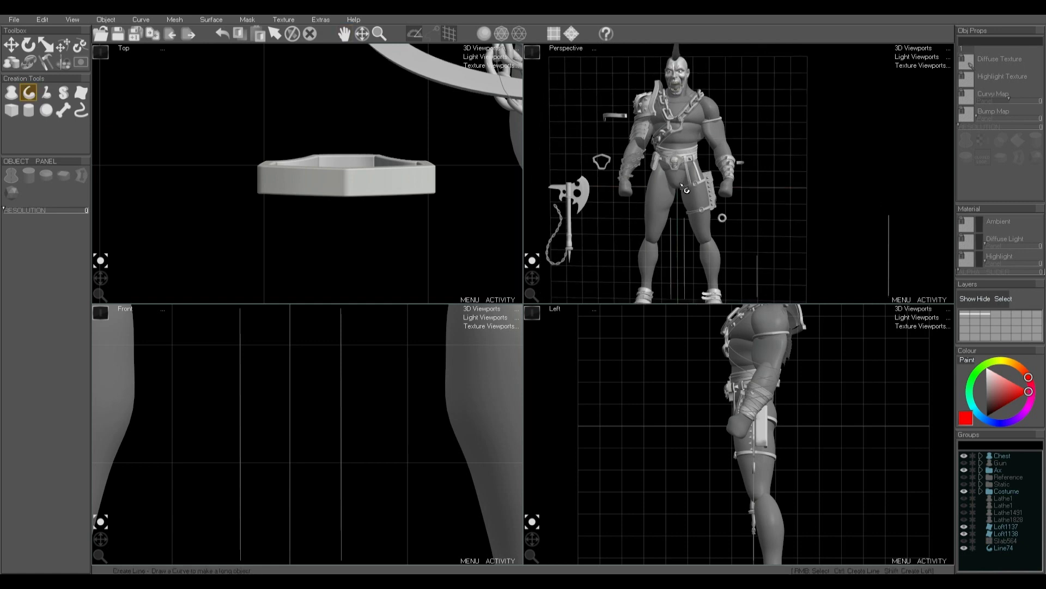